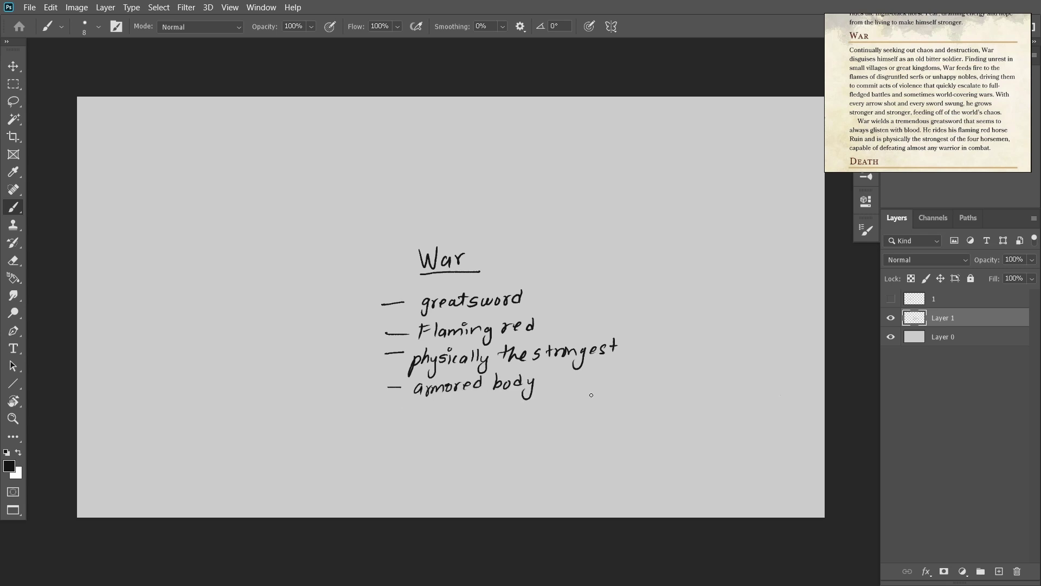
pyautogui.hotkey('ctrl', 't')
pyautogui.moveTo(488, 263); pyautogui.dragTo(168, 111)
pyautogui.press('Return')
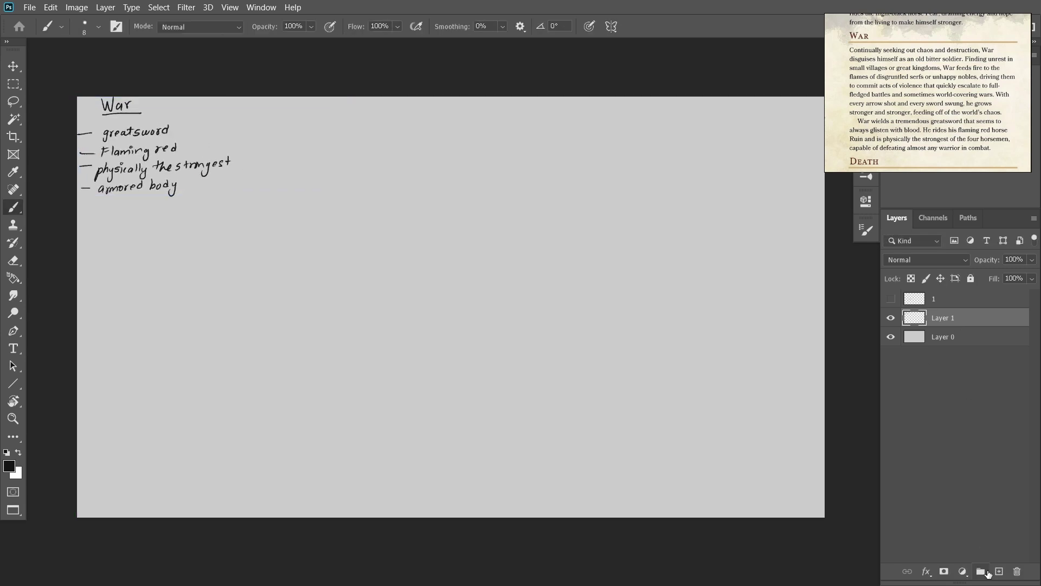
pyautogui.hotkey('ctrl', 'shift', 'alt', 'n')
pyautogui.hotkey('ctrl', 'z')
pyautogui.hotkey('ctrl', 'z')
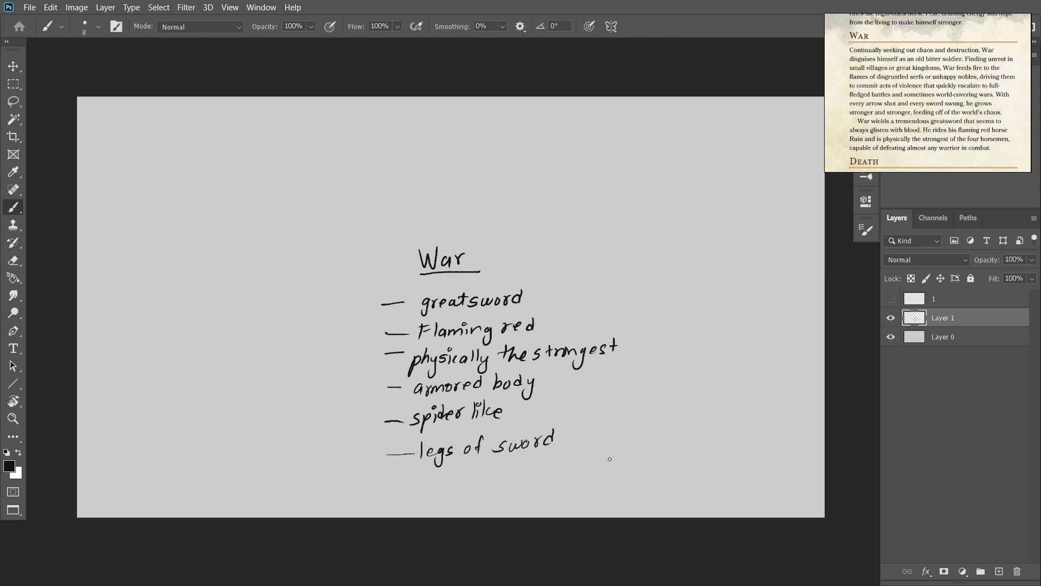
# Shrink the handwritten War notes into the canvas's upper-left corner and add a new layer above them
pyautogui.hotkey('ctrl', 't')
pyautogui.moveTo(609, 458); pyautogui.dragTo(302, 239)
pyautogui.press('Return')
pyautogui.hotkey('ctrl', 'shift', 'alt', 'n')
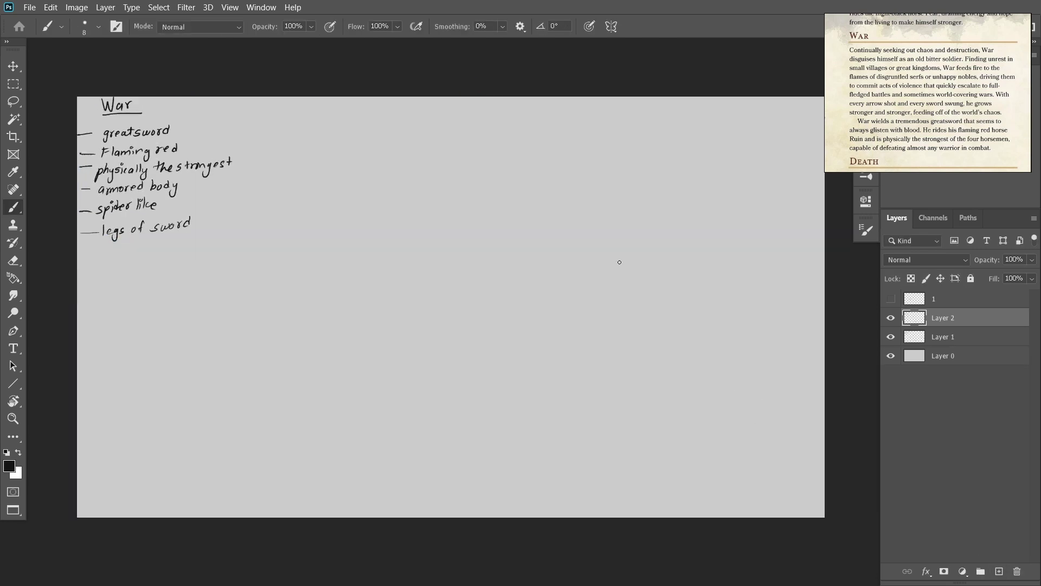
# Try rough freehand sketches of a round body with angular, blade-like legs and undo them
pyautogui.scroll(-5, 981, 96)
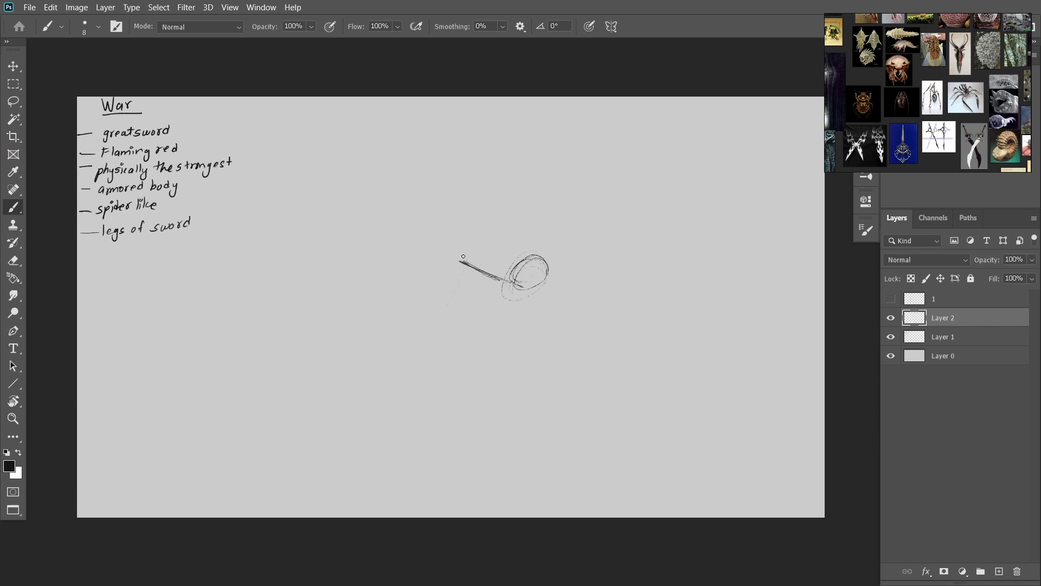
pyautogui.hotkey('ctrl', 'z')
pyautogui.hotkey('ctrl', 'z')
pyautogui.hotkey('ctrl', 'z')
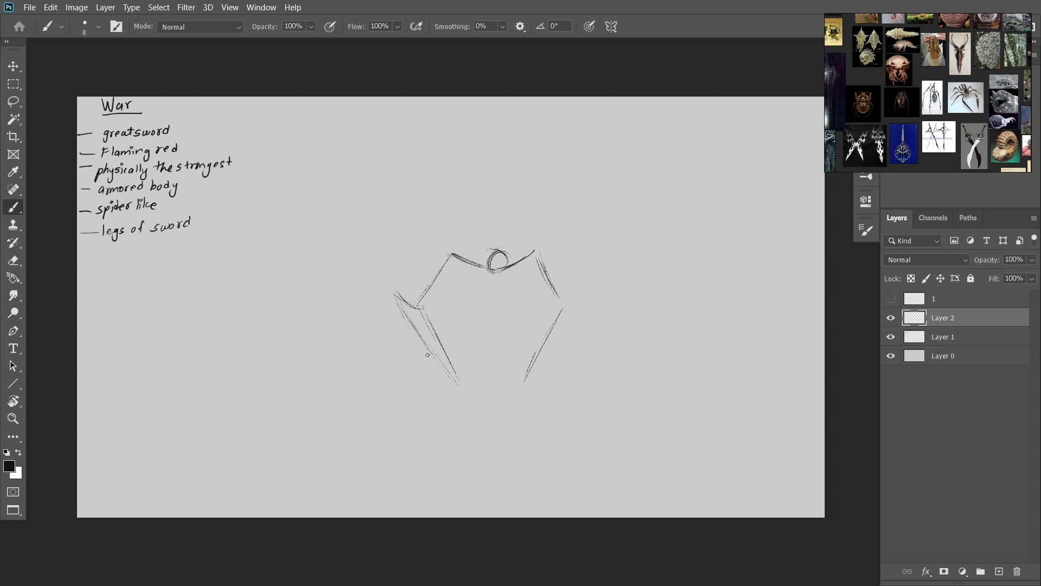
pyautogui.hotkey('ctrl', 'z')
pyautogui.hotkey('ctrl', 'z')
pyautogui.hotkey('ctrl', 'z')
pyautogui.hotkey('ctrl', 'z')
# Enable vertical paint symmetry along an axis near the middle of the canvas
pyautogui.click(611, 26)
pyautogui.click(632, 52)
pyautogui.press('Return')
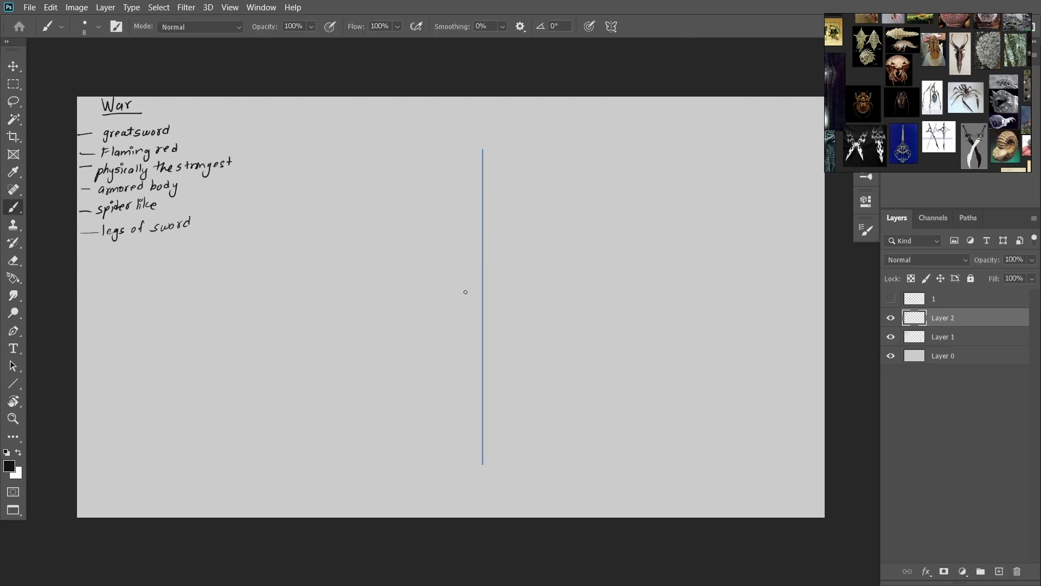
# Sketch a mirrored pair of bent, sword-shaped legs spreading from a small round joint on the symmetry axis
pyautogui.hotkey('ctrl', 'z')
pyautogui.hotkey('ctrl', 'z')
pyautogui.moveTo(566, 340); pyautogui.dragTo(636, 310)
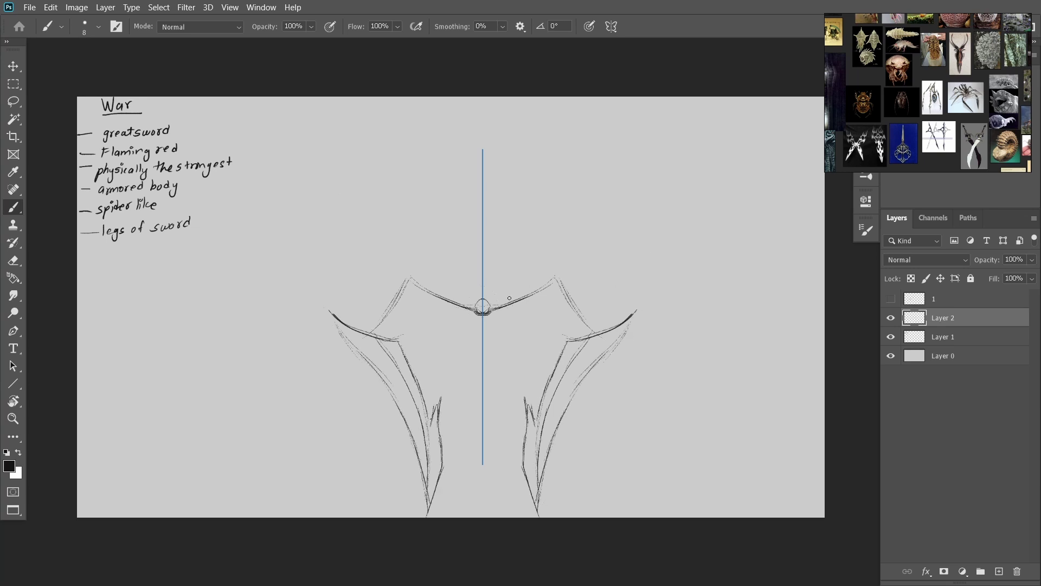
pyautogui.moveTo(489, 301); pyautogui.dragTo(548, 280)
pyautogui.moveTo(554, 277); pyautogui.dragTo(596, 359)
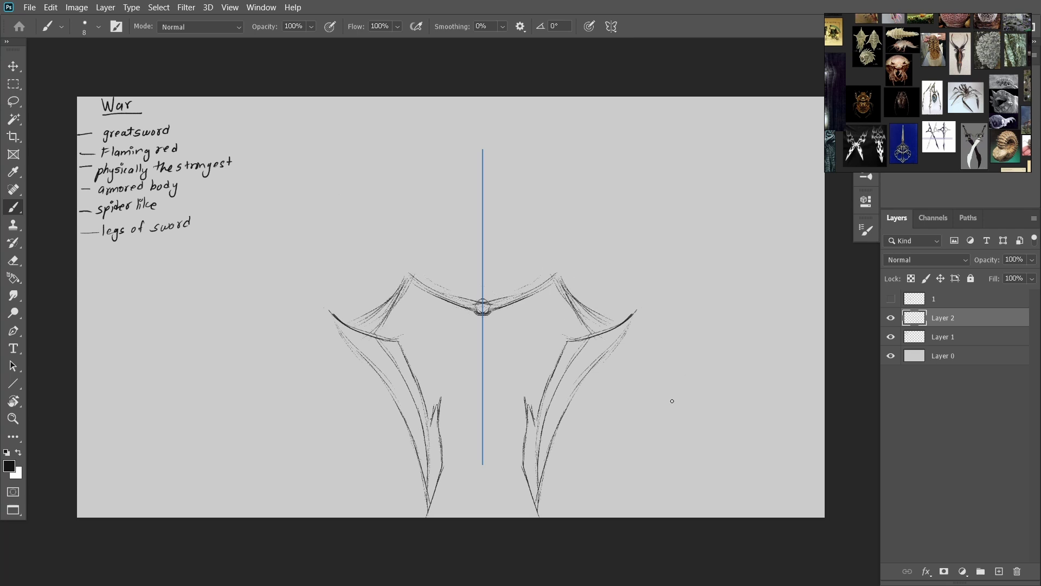
# Duplicate the leg sketch layer and offset the copy slightly up and to the left of the original
pyautogui.hotkey('ctrl', 'j')
pyautogui.hotkey('ctrl', 't')
pyautogui.moveTo(622, 295); pyautogui.dragTo(678, 267)
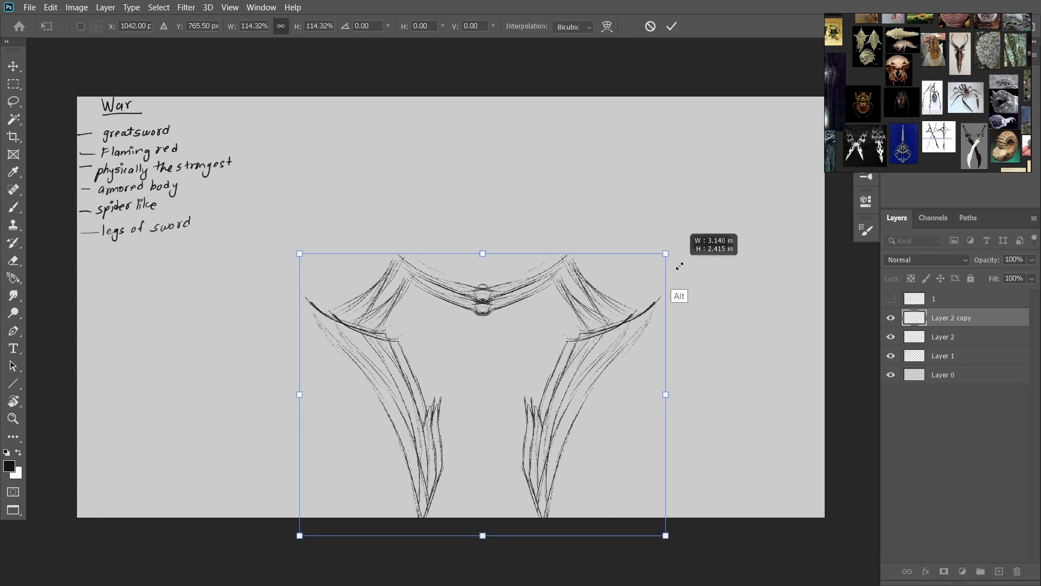
pyautogui.moveTo(491, 287)
pyautogui.mouseDown()
pyautogui.moveTo(492, 296)
pyautogui.moveTo(472, 255)
pyautogui.moveTo(488, 268)
pyautogui.mouseUp()
pyautogui.hotkey('ctrl', 'z')
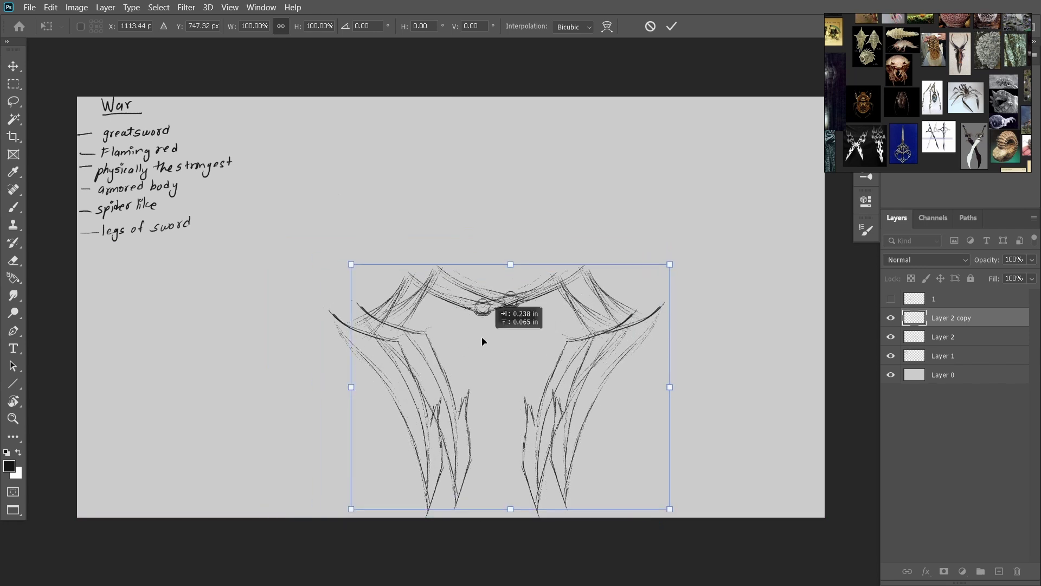
pyautogui.moveTo(483, 342)
pyautogui.mouseDown()
pyautogui.moveTo(465, 328)
pyautogui.moveTo(522, 326)
pyautogui.moveTo(499, 307)
pyautogui.mouseUp()
pyautogui.press('Return')
# Erase the right half of the copied legs and draw strokes joining the remaining outer leg to the central joint
pyautogui.press('b')
pyautogui.press('e')
pyautogui.moveTo(439, 442)
pyautogui.mouseDown()
pyautogui.moveTo(466, 448)
pyautogui.moveTo(536, 369)
pyautogui.moveTo(551, 290)
pyautogui.mouseUp()
pyautogui.press('b')
pyautogui.moveTo(381, 279); pyautogui.dragTo(483, 313)
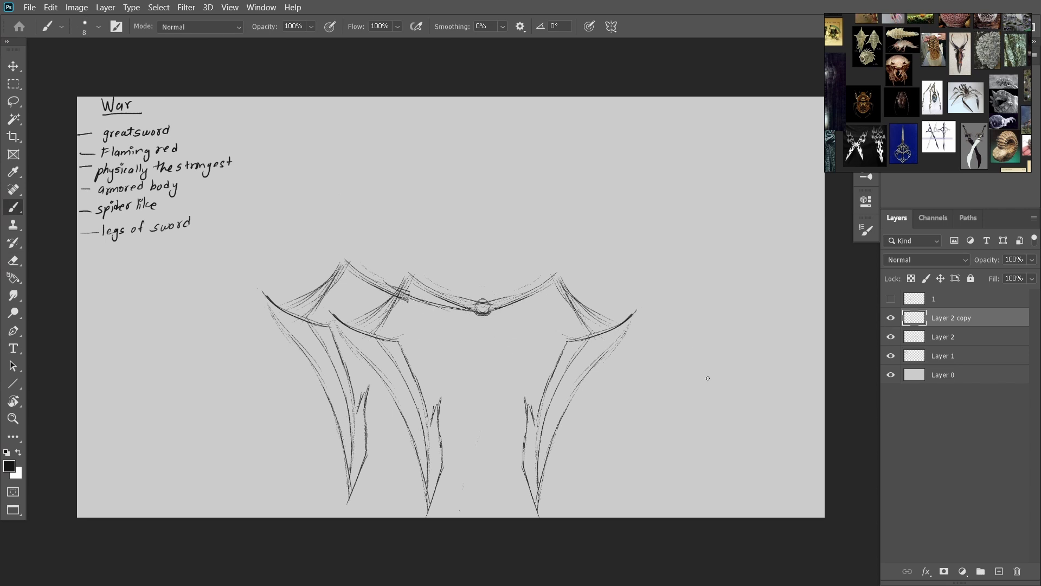
# Place a horizontally flipped duplicate of the outer leg on the right side and merge the two outer-leg layers
pyautogui.hotkey('ctrl', 'j')
pyautogui.hotkey('ctrl', 't')
pyautogui.rightClick(400, 347)
pyautogui.click(434, 322)
pyautogui.moveTo(460, 347); pyautogui.dragTo(545, 356)
pyautogui.press('Return')
pyautogui.rightClick(955, 336)
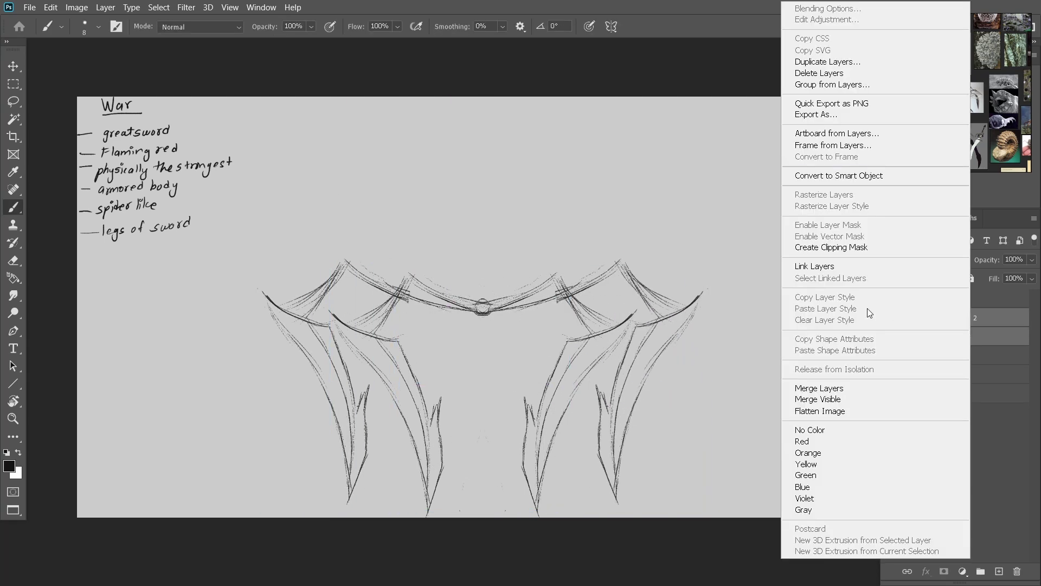
pyautogui.click(830, 84)
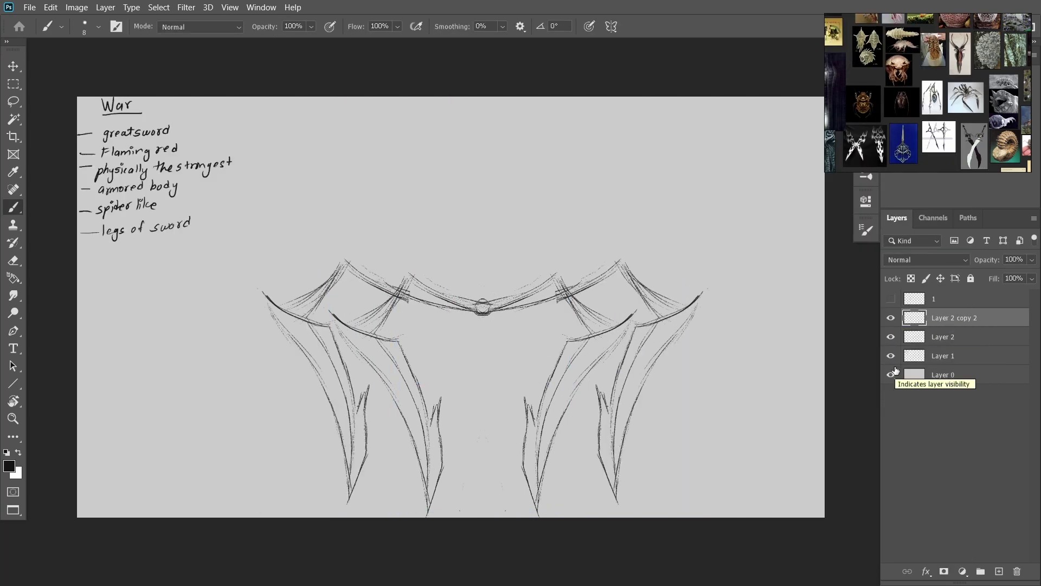
# Duplicate the outer-leg layer, scale the copy to about 74%, and place it beneath Layer 2 at 52% opacity
pyautogui.hotkey('ctrl', 'j')
pyautogui.hotkey('ctrl', 't')
pyautogui.moveTo(706, 262)
pyautogui.mouseDown()
pyautogui.moveTo(681, 309)
pyautogui.moveTo(602, 335)
pyautogui.moveTo(708, 258)
pyautogui.moveTo(646, 292)
pyautogui.mouseUp()
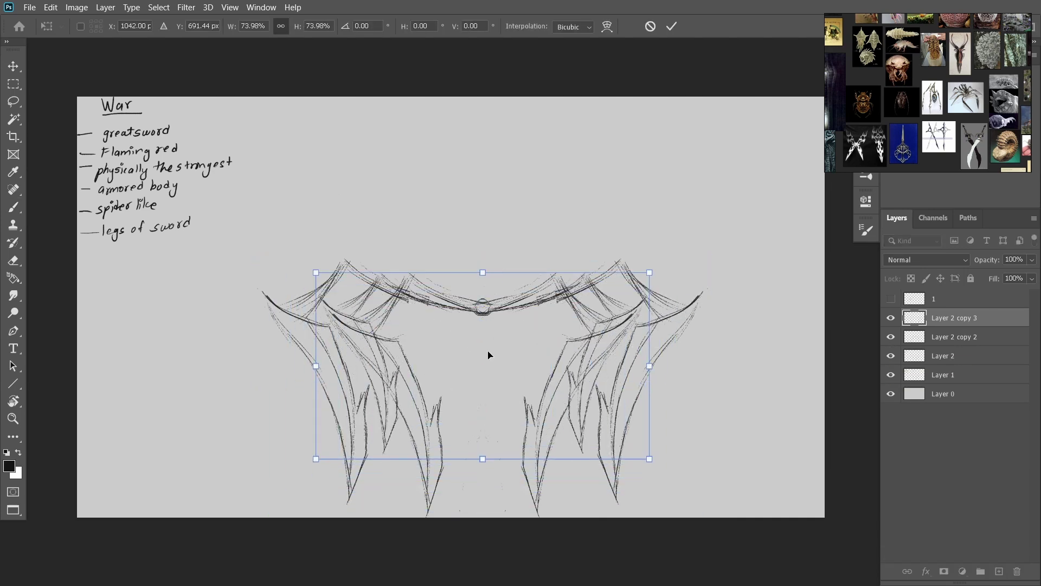
pyautogui.press('Return')
pyautogui.moveTo(955, 317); pyautogui.dragTo(968, 362)
pyautogui.moveTo(986, 260); pyautogui.dragTo(952, 268)
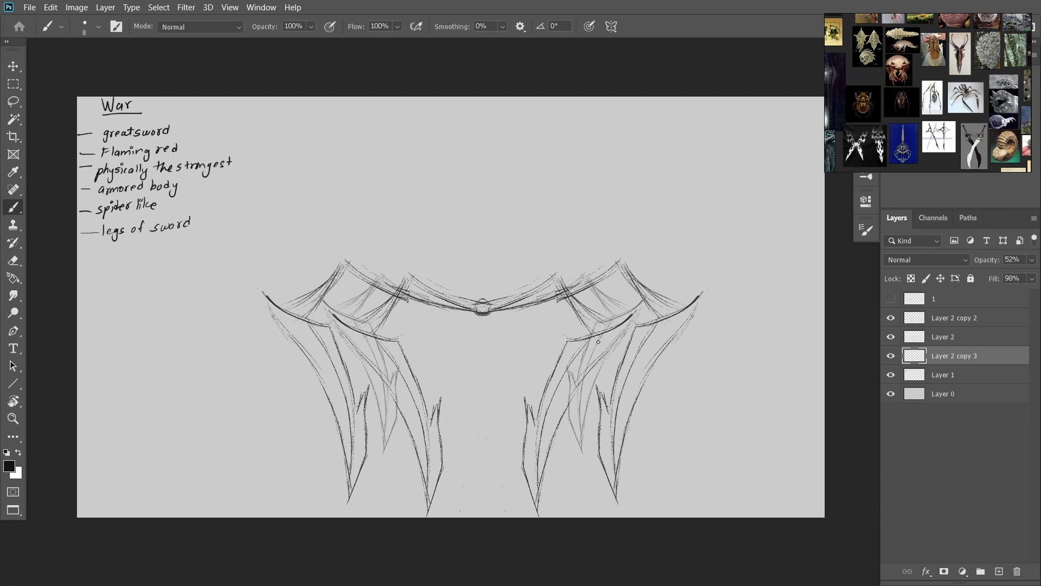
# Turn the vertical symmetry axis back on while using the Eraser
pyautogui.press('e')
pyautogui.click(622, 26)
pyautogui.click(640, 67)
pyautogui.press('Return')
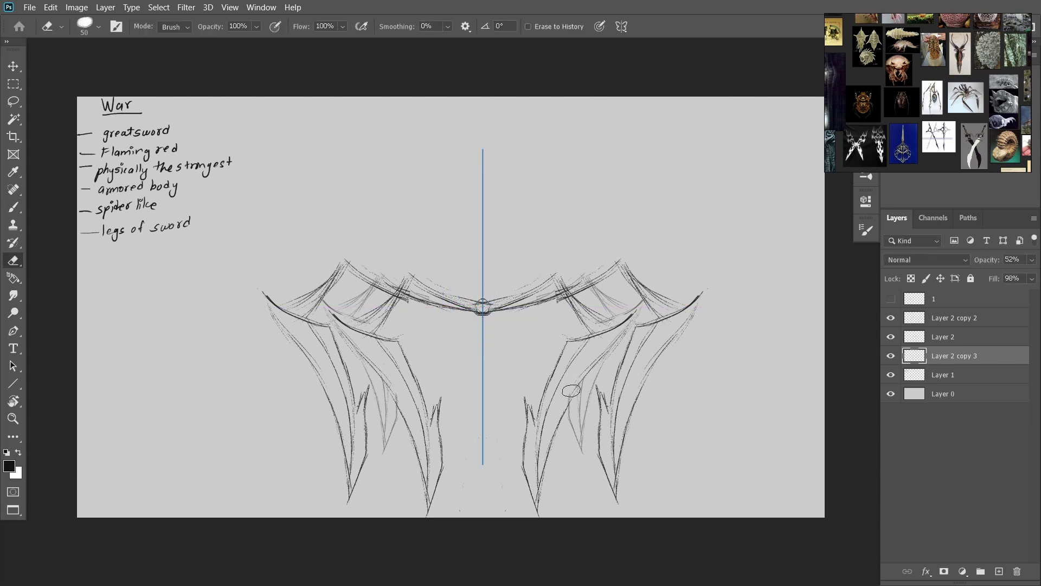
# Trim and stretch the faded leg copy downward, and delete its layer
pyautogui.moveTo(572, 391); pyautogui.dragTo(575, 374)
pyautogui.hotkey('ctrl', 't')
pyautogui.moveTo(483, 457)
pyautogui.mouseDown()
pyautogui.moveTo(479, 549)
pyautogui.moveTo(483, 516)
pyautogui.mouseUp()
pyautogui.press('Return')
pyautogui.click(891, 375)
pyautogui.click(891, 374)
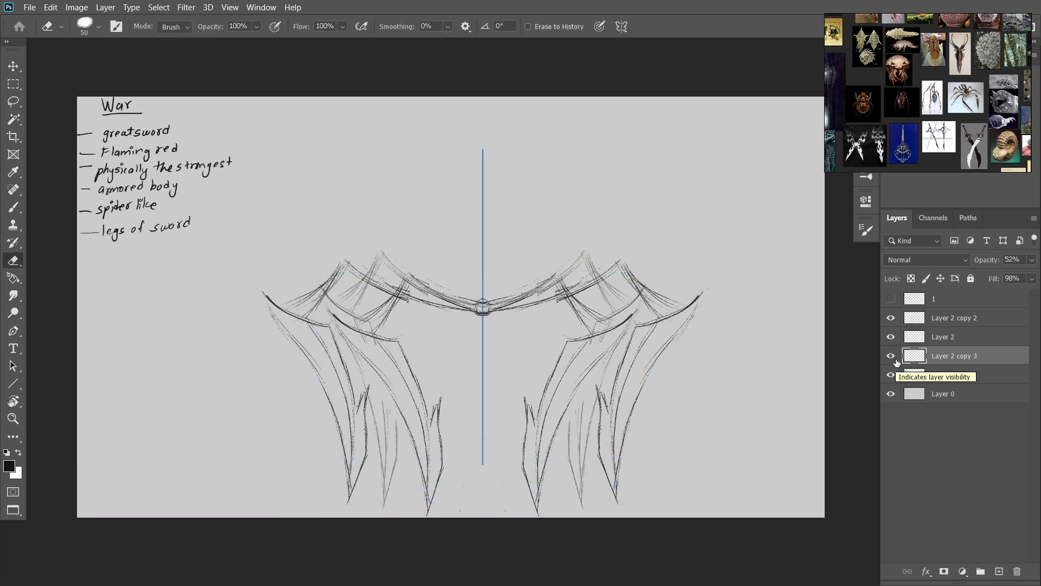
pyautogui.moveTo(897, 363); pyautogui.dragTo(1018, 571)
# Sketch a symmetrical segmented body with a helmet-like head and ribbed lower torso on a new layer
pyautogui.click(999, 571)
pyautogui.press('b')
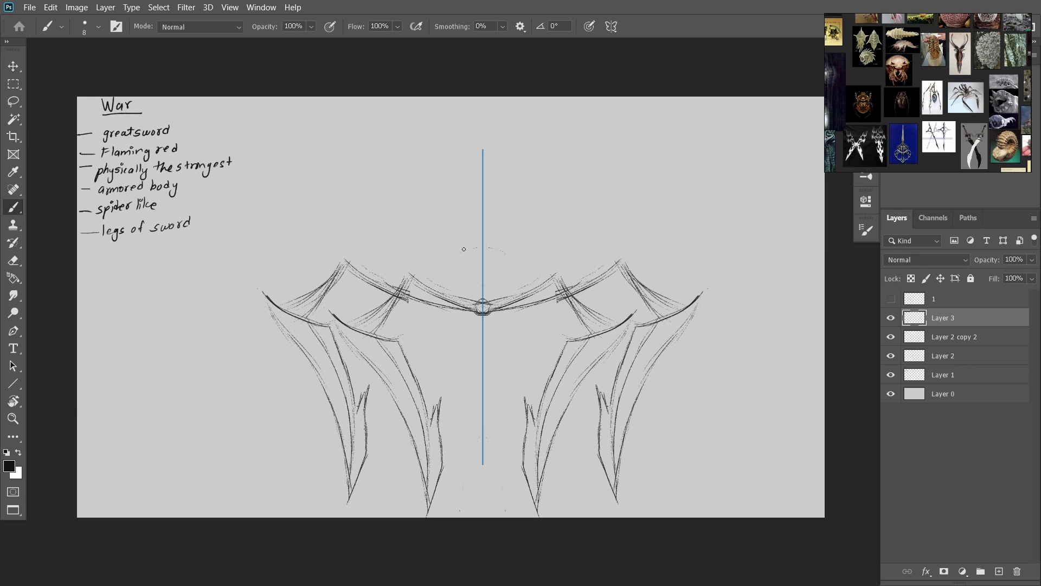
pyautogui.moveTo(474, 162)
pyautogui.mouseDown()
pyautogui.moveTo(500, 196)
pyautogui.moveTo(490, 258)
pyautogui.moveTo(511, 253)
pyautogui.moveTo(494, 272)
pyautogui.moveTo(518, 316)
pyautogui.mouseUp()
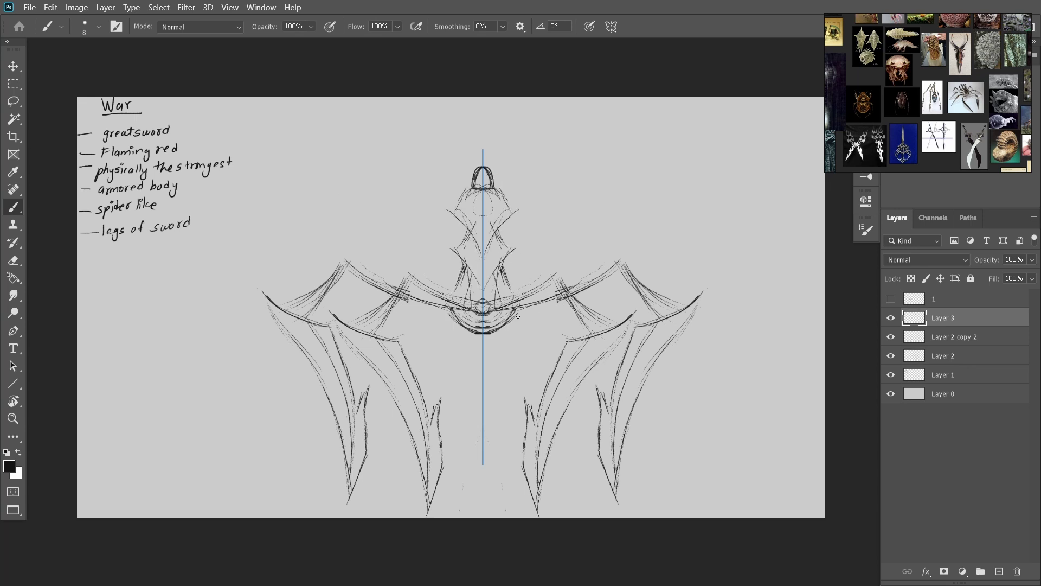
pyautogui.hotkey('ctrl', 'z')
pyautogui.hotkey('ctrl', 'z')
pyautogui.hotkey('ctrl', 'z')
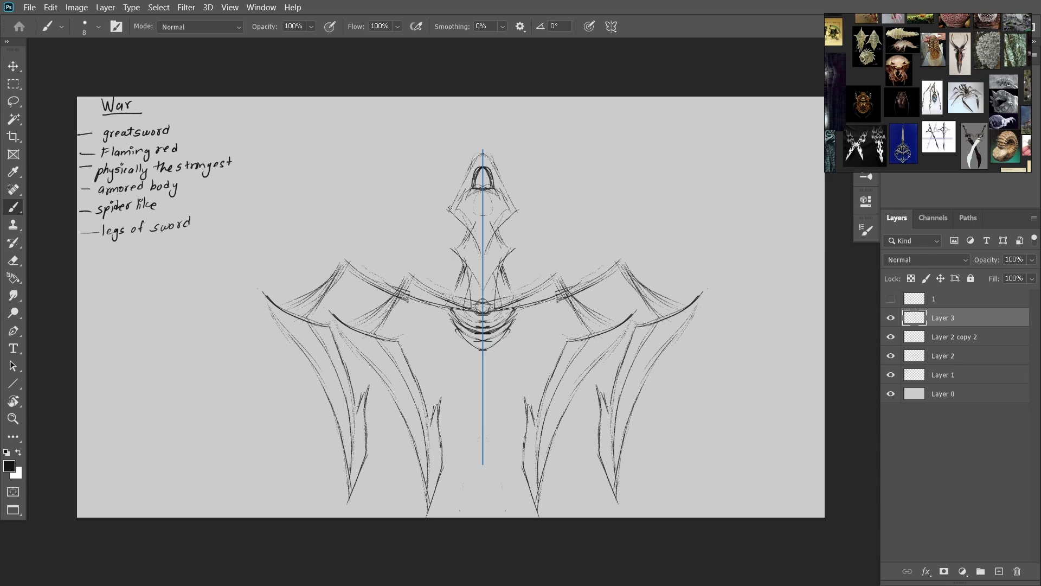
# Add angular shoulder plates and pointed spikes projecting outward from both sides of the head and shoulders
pyautogui.moveTo(487, 244); pyautogui.dragTo(527, 254)
pyautogui.moveTo(508, 283); pyautogui.dragTo(504, 326)
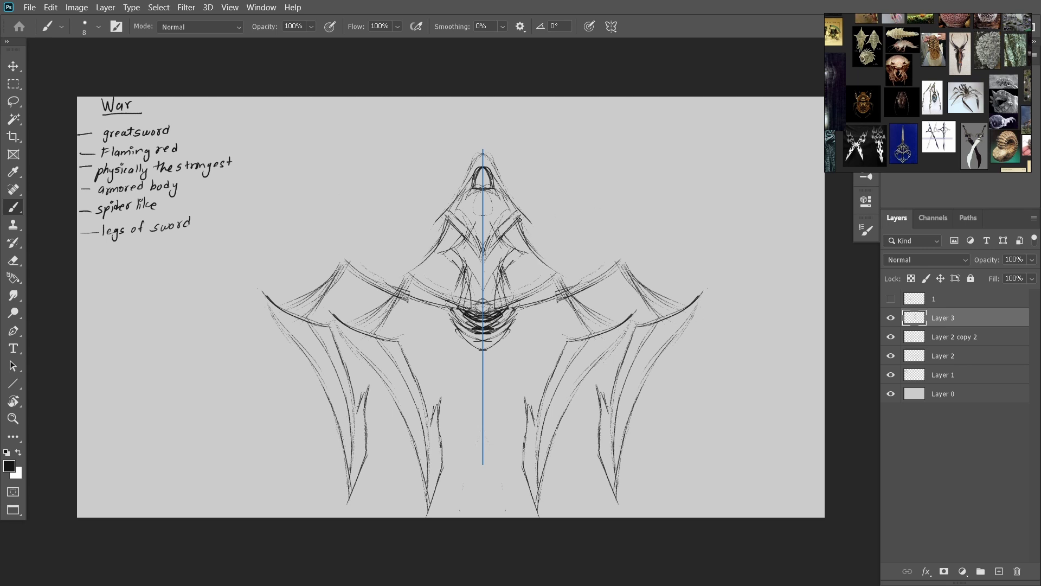
pyautogui.moveTo(520, 219); pyautogui.dragTo(518, 259)
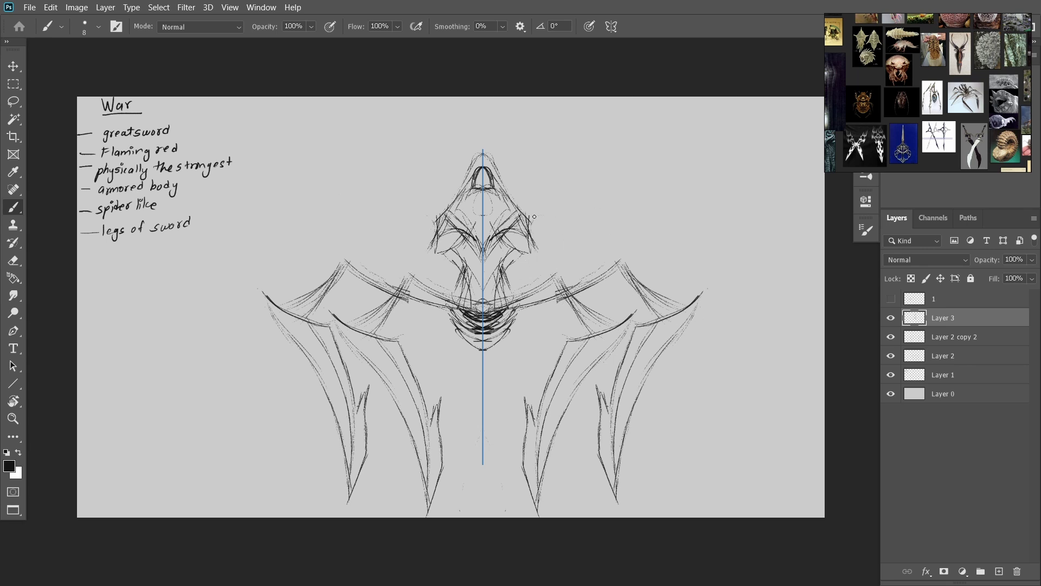
pyautogui.moveTo(516, 206); pyautogui.dragTo(546, 185)
pyautogui.moveTo(594, 209); pyautogui.dragTo(556, 218)
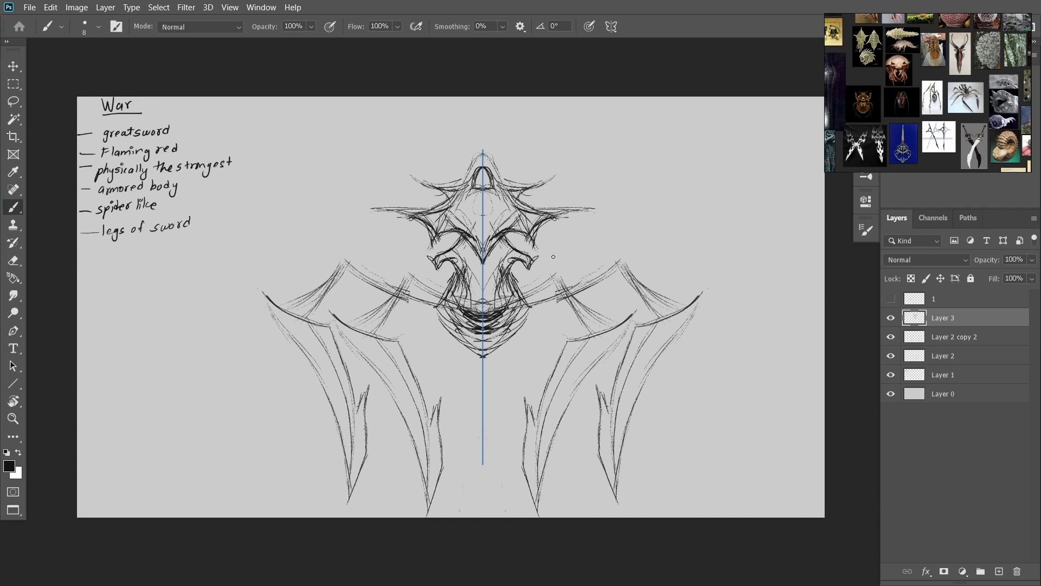
# Draw straight, thick upper segments connecting the shoulders to the inner sword legs
pyautogui.moveTo(534, 261); pyautogui.dragTo(614, 347)
pyautogui.hotkey('ctrl', 'z')
pyautogui.moveTo(532, 270); pyautogui.dragTo(615, 324)
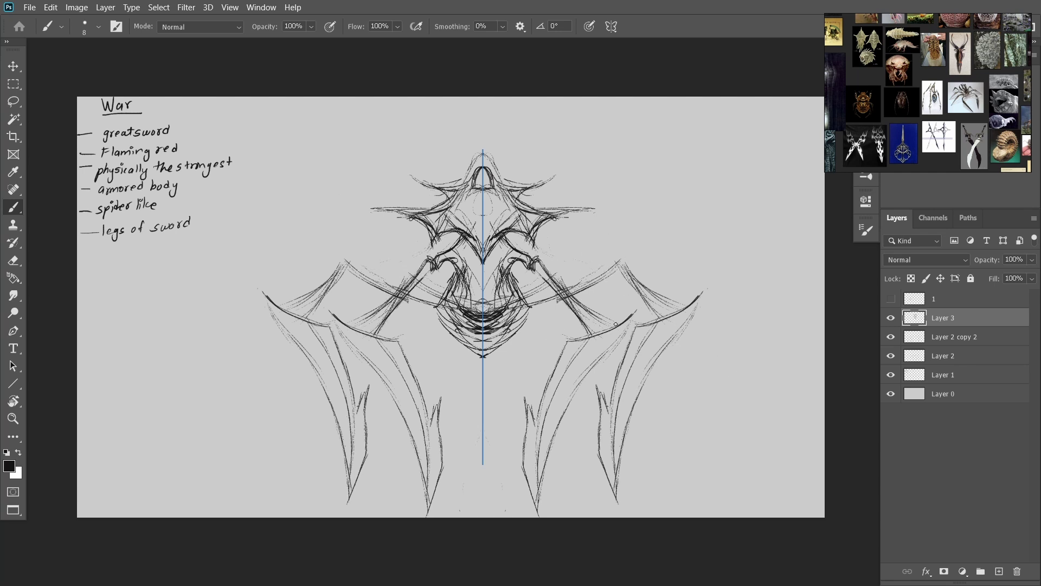
# Erase the ribbed lines and the central joint inside the lower torso
pyautogui.moveTo(516, 298); pyautogui.dragTo(502, 347)
pyautogui.hotkey('ctrl', 'z')
pyautogui.press('e')
pyautogui.moveTo(504, 309); pyautogui.dragTo(491, 332)
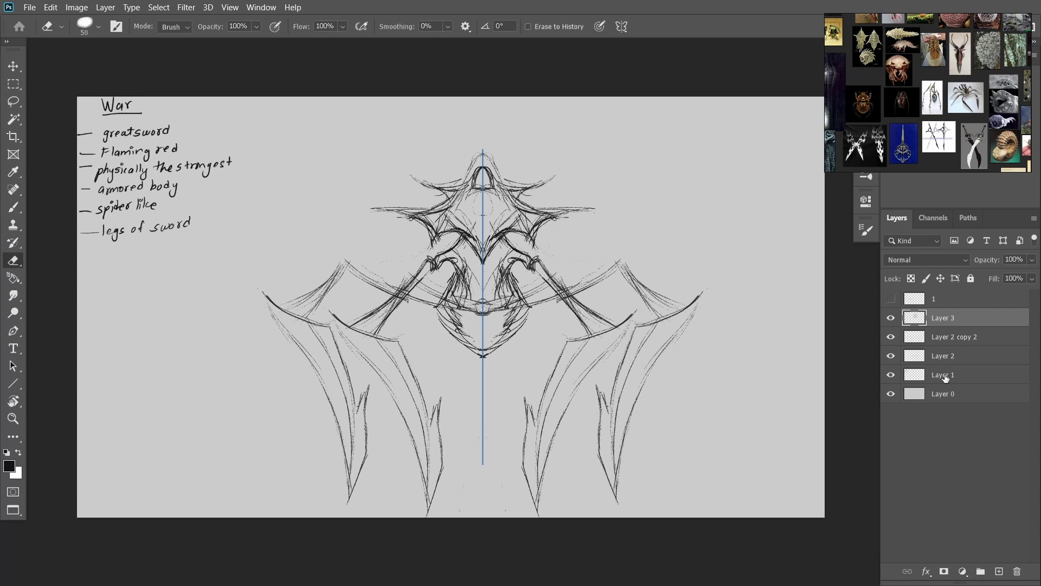
pyautogui.keyDown('ctrl'); pyautogui.click(501, 308); pyautogui.keyUp('ctrl')
pyautogui.keyDown('ctrl'); pyautogui.click(492, 311); pyautogui.keyUp('ctrl')
# Sketch a long, tapering spike descending from the lower torso along the symmetry axis, redoing unsatisfactory strokes
pyautogui.press('b')
pyautogui.moveTo(510, 279)
pyautogui.mouseDown()
pyautogui.moveTo(492, 312)
pyautogui.moveTo(483, 400)
pyautogui.mouseUp()
pyautogui.hotkey('ctrl', 'z')
pyautogui.hotkey('ctrl', 'z')
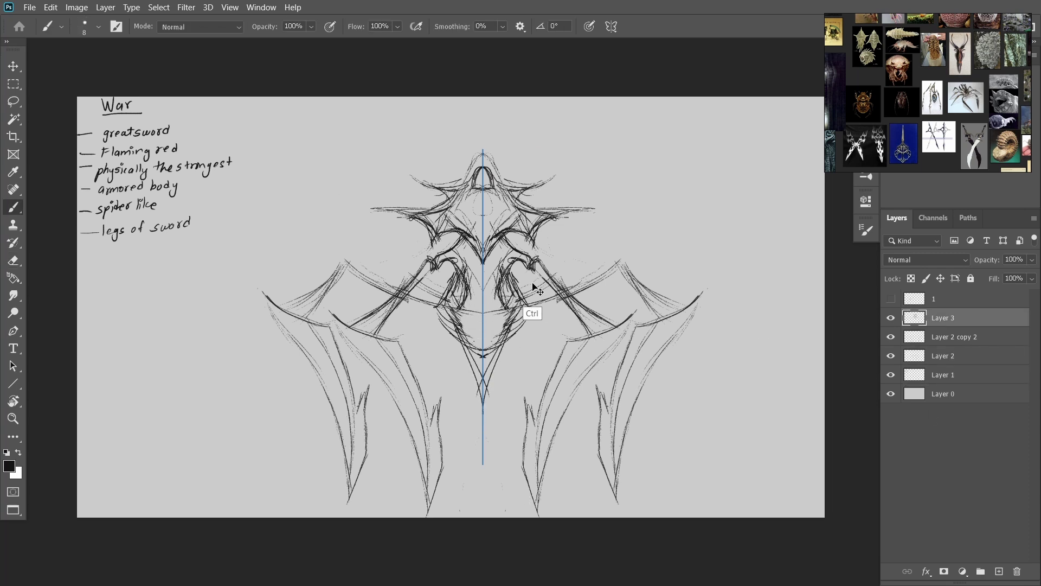
pyautogui.hotkey('ctrl', 'z')
pyautogui.moveTo(524, 296); pyautogui.dragTo(497, 385)
pyautogui.hotkey('ctrl', 'z')
pyautogui.moveTo(525, 325); pyautogui.dragTo(492, 418)
pyautogui.moveTo(529, 328); pyautogui.dragTo(493, 400)
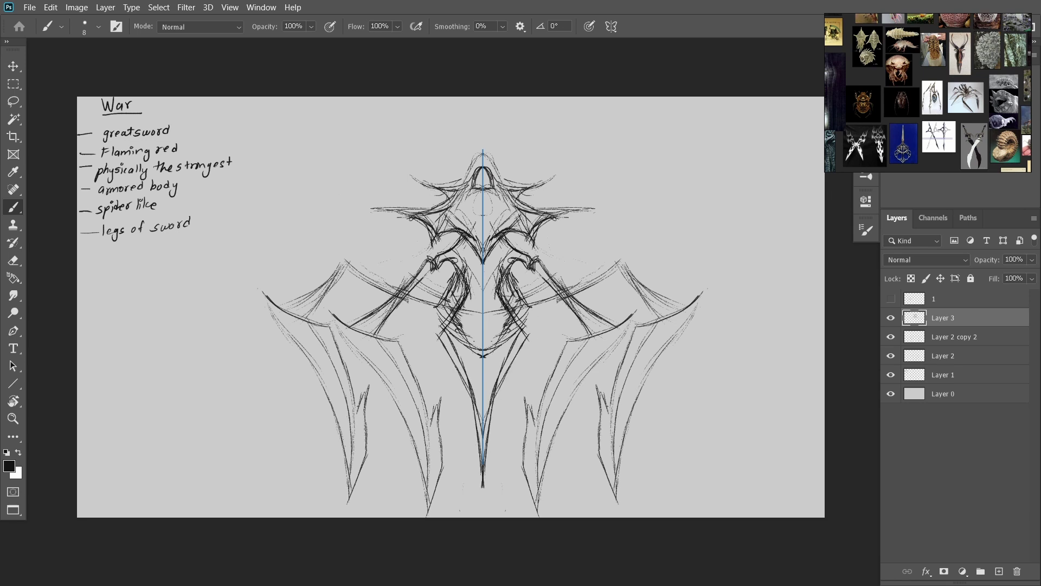
# Clear the old connecting lines and redraw the outer legs' upper segments from the torso on Layer 2 copy 2
pyautogui.hotkey('alt', '[')
pyautogui.hotkey('alt', '[')
pyautogui.press('e')
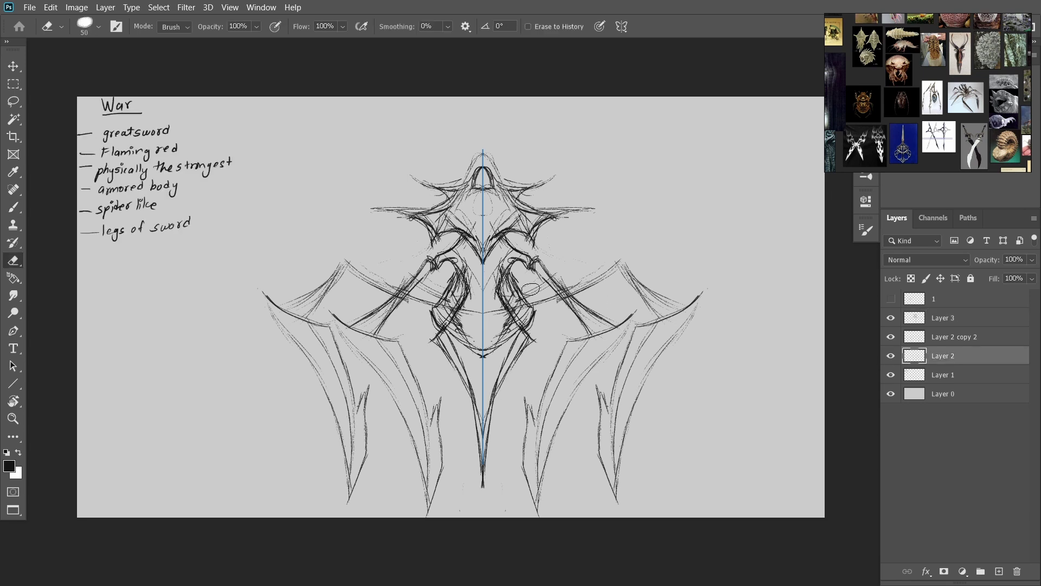
pyautogui.hotkey('alt', ']')
pyautogui.press('b')
pyautogui.moveTo(624, 249)
pyautogui.mouseDown()
pyautogui.moveTo(630, 281)
pyautogui.moveTo(520, 296)
pyautogui.mouseUp()
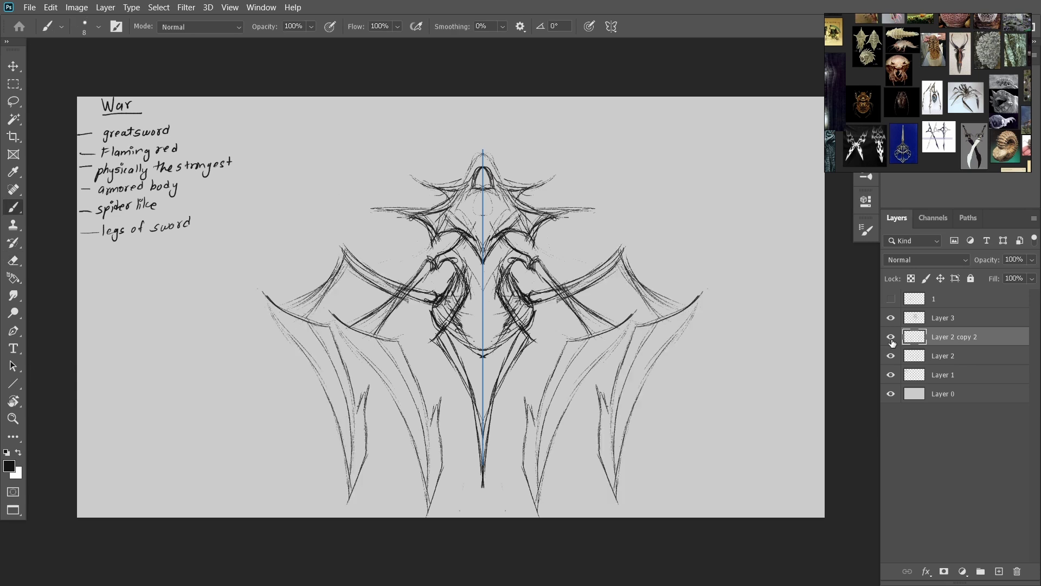
# Extend the canvas downward with the Crop tool to a height of about 5.2 in
pyautogui.hotkey('ctrl', 't')
pyautogui.press('Escape')
pyautogui.press('c')
pyautogui.hotkey('ctrl', '-')
pyautogui.moveTo(500, 417); pyautogui.dragTo(500, 526)
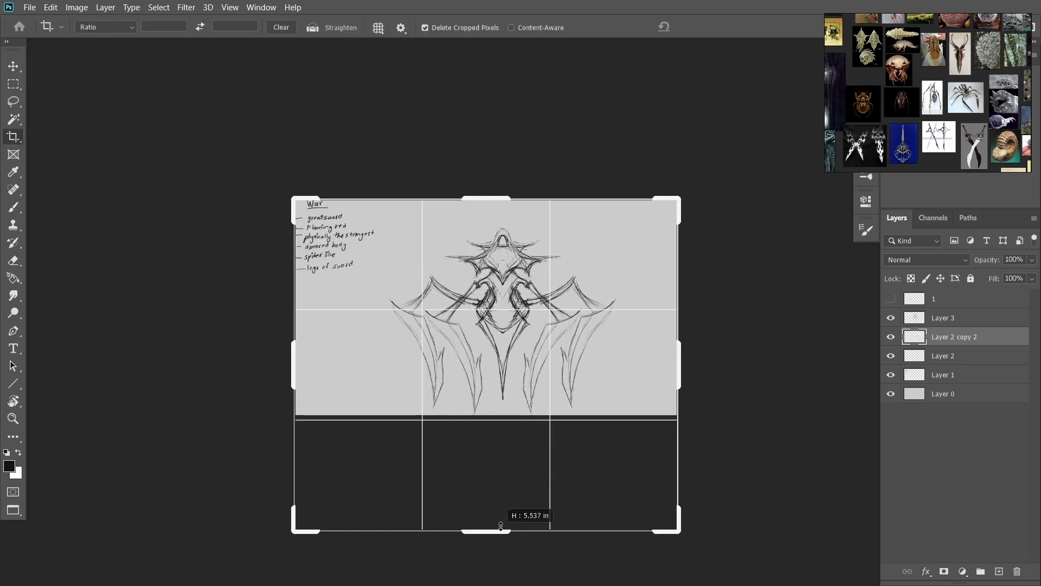
pyautogui.press('Return')
pyautogui.hotkey('ctrl', 'z')
pyautogui.moveTo(521, 476); pyautogui.dragTo(521, 542)
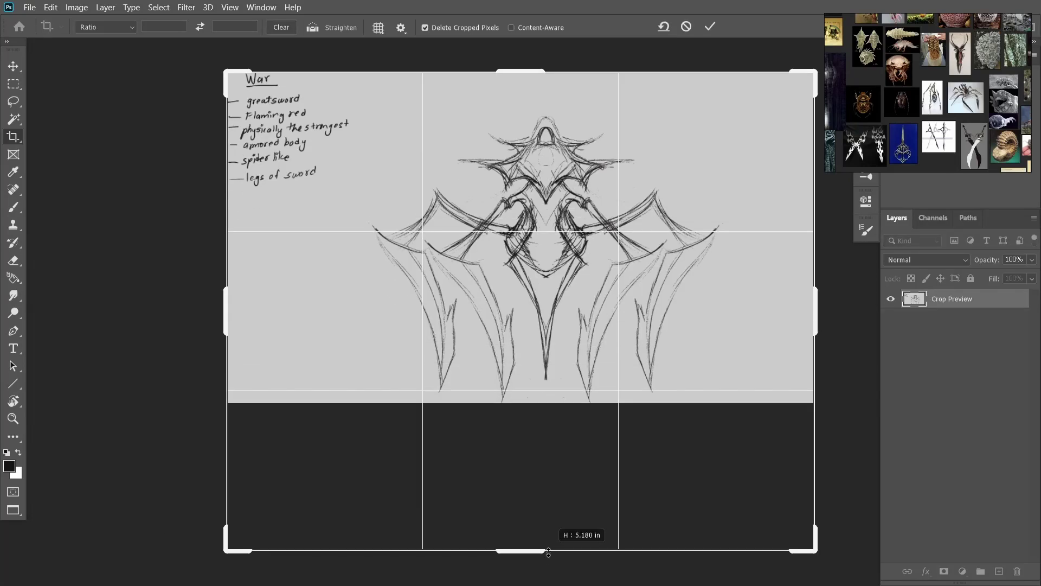
pyautogui.press('Return')
# Sample the light grey background and fill Layer 0 with it to cover the empty lower area
pyautogui.press('b')
pyautogui.keyDown('ctrl'); pyautogui.click(782, 383); pyautogui.keyUp('ctrl')
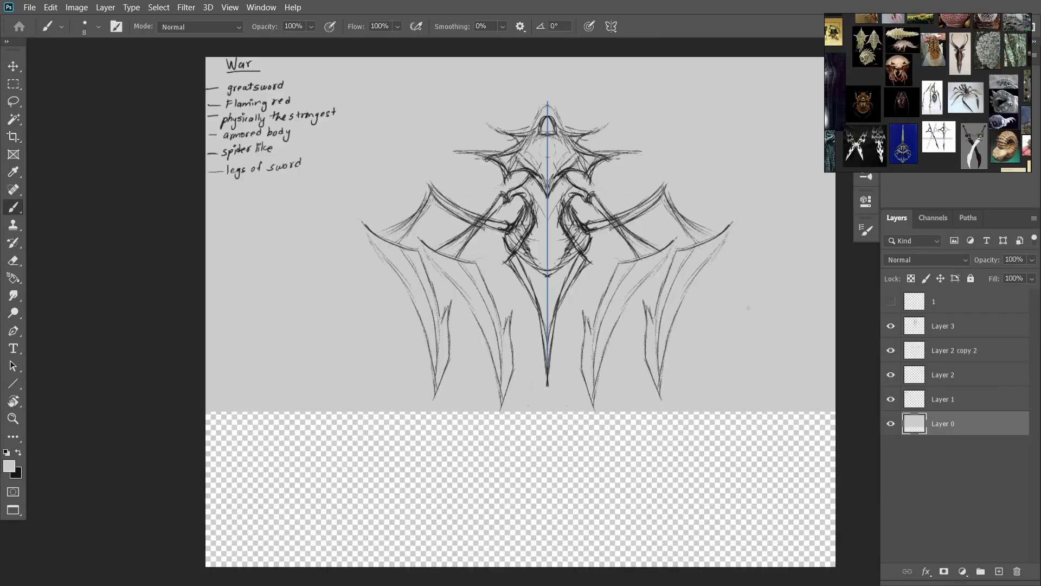
pyautogui.hotkey('alt', 'BackSpace')
# Stretch the outer legs on Layer 2 copy 2 downward to lengthen their sword blades
pyautogui.hotkey('alt', '.')
pyautogui.hotkey('alt', '[')
pyautogui.hotkey('alt', '[')
pyautogui.hotkey('ctrl', 't')
pyautogui.moveTo(547, 404); pyautogui.dragTo(547, 530)
pyautogui.hotkey('ctrl', 'z')
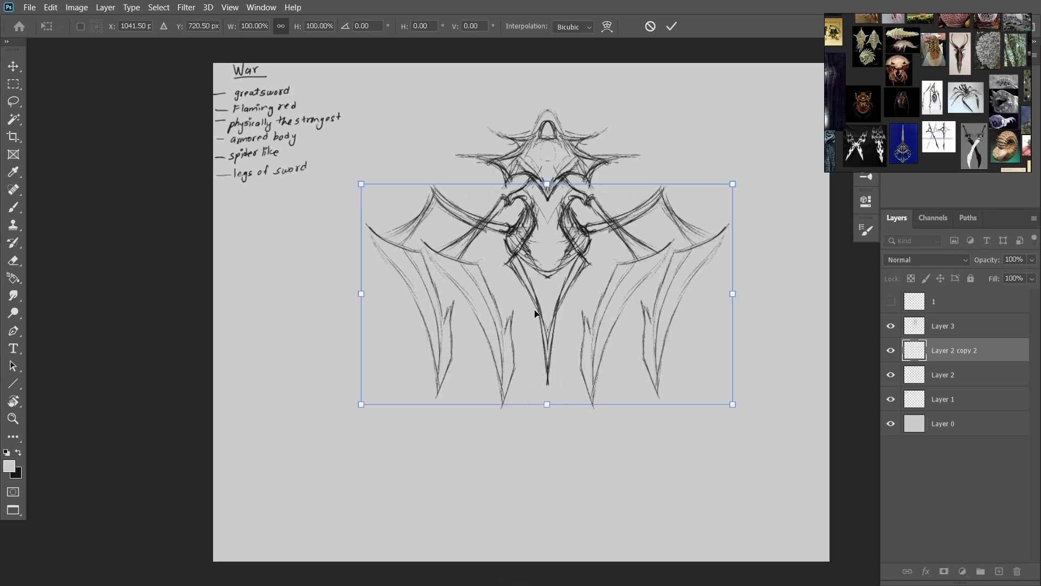
pyautogui.moveTo(547, 406); pyautogui.dragTo(532, 513)
pyautogui.press('Return')
pyautogui.press('b')
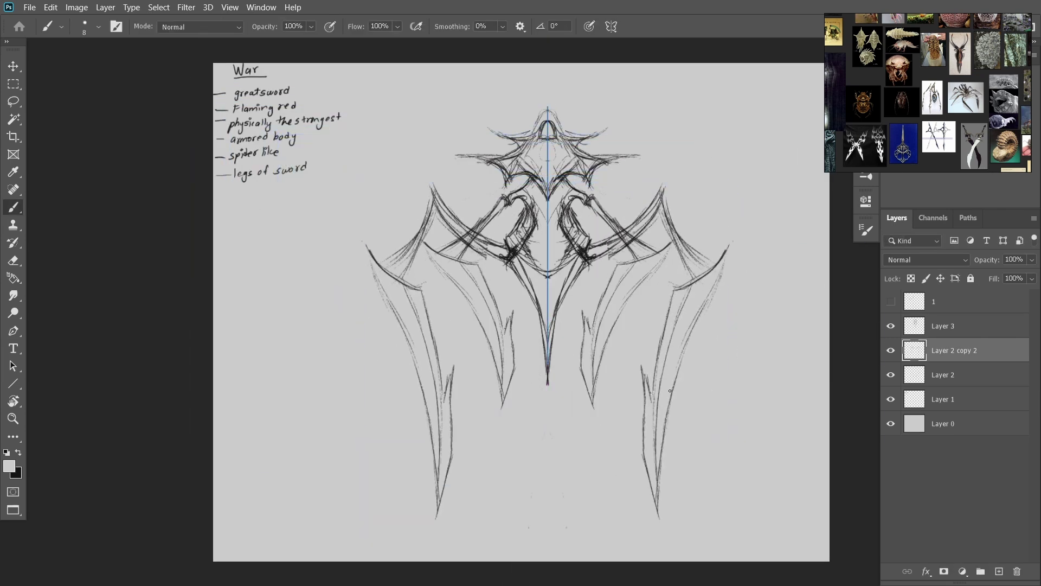
# Duplicate the outer-leg layer, Layer 2 copy 2, and the inner-leg layer, Layer 2, in place to darken their lines
pyautogui.moveTo(955, 350)
pyautogui.mouseDown()
pyautogui.moveTo(971, 553)
pyautogui.moveTo(1000, 571)
pyautogui.mouseUp()
pyautogui.hotkey('ctrl', 't')
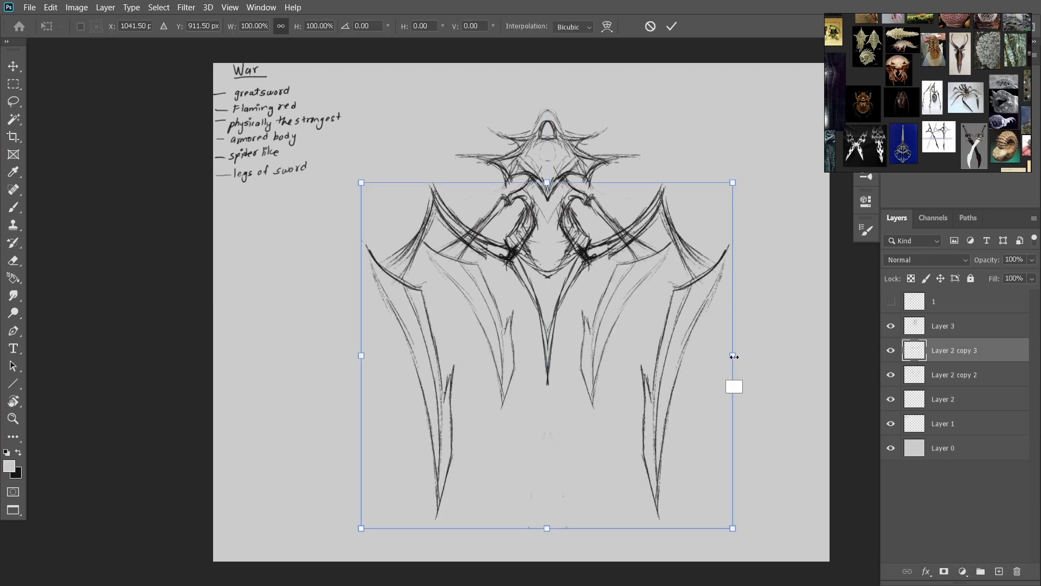
pyautogui.moveTo(705, 363); pyautogui.dragTo(622, 337)
pyautogui.press('Escape')
pyautogui.hotkey('ctrl', 't')
pyautogui.moveTo(718, 379)
pyautogui.mouseDown()
pyautogui.moveTo(687, 388)
pyautogui.moveTo(749, 388)
pyautogui.moveTo(703, 388)
pyautogui.mouseUp()
pyautogui.press('Return')
pyautogui.press('b')
pyautogui.hotkey('ctrl', 'j')
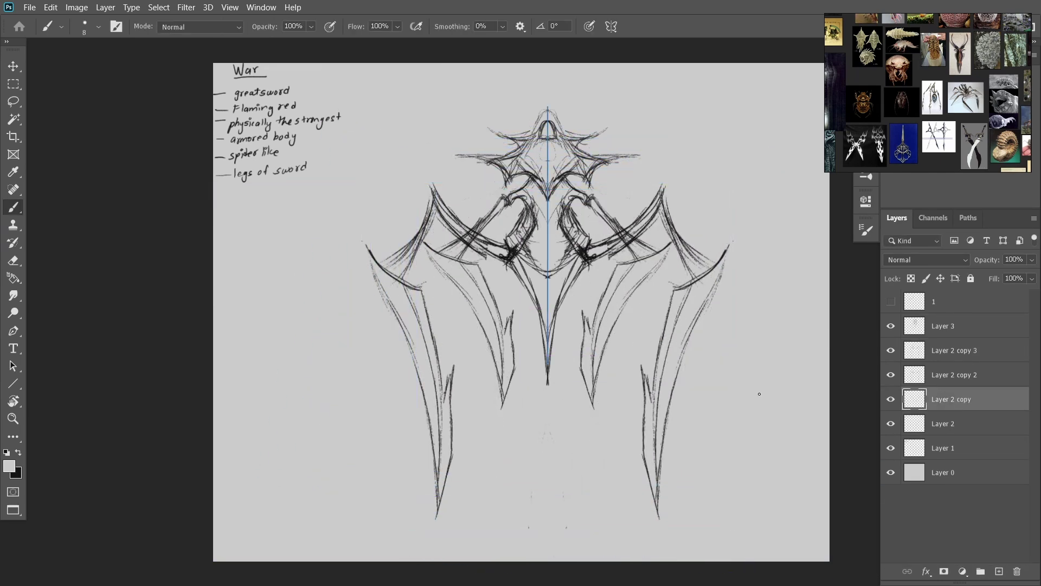
# Merge each duplicated leg layer with its original, and erase the outer-leg lines that cross the inner legs on Layer 2 copy 3
pyautogui.click(890, 351)
pyautogui.click(891, 351)
pyautogui.rightClick(978, 380)
pyautogui.click(846, 386)
pyautogui.rightClick(960, 400)
pyautogui.click(820, 386)
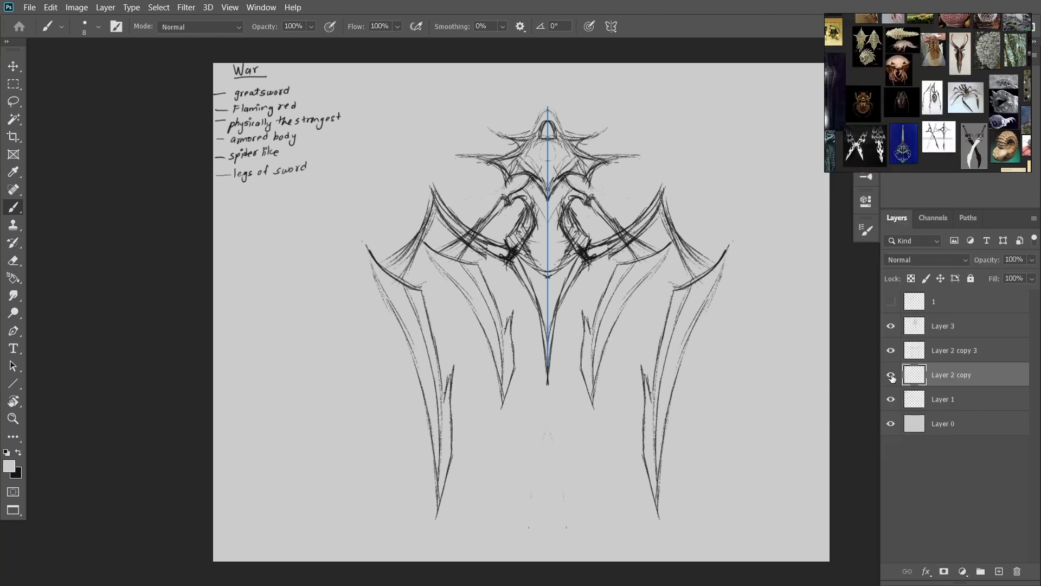
pyautogui.click(955, 350)
pyautogui.press('e')
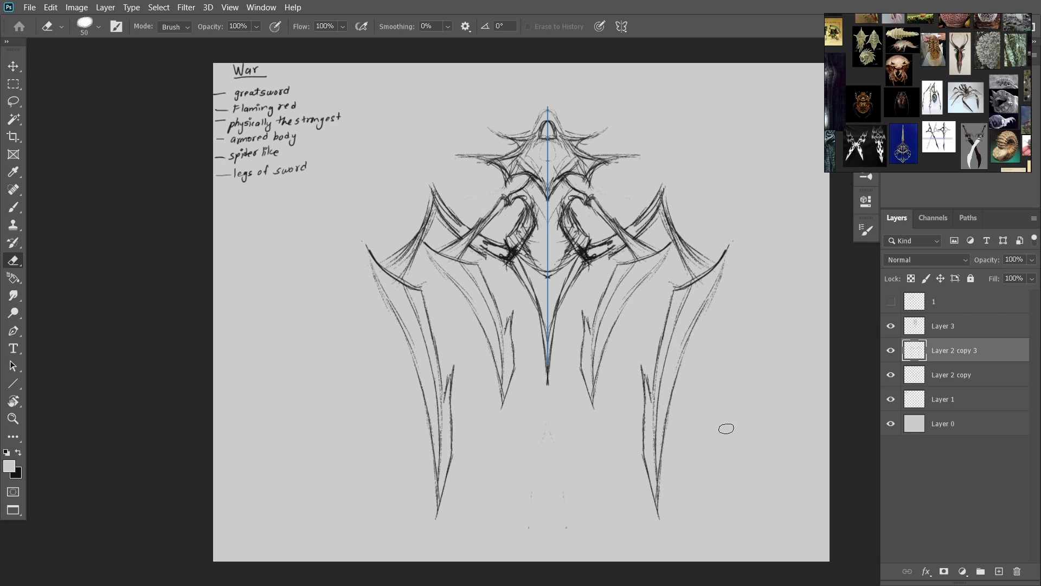
# Try a duplicate of the inner legs flipped upward and enlarged to about 143% as raised blades above the body
pyautogui.hotkey('ctrl', 'j')
pyautogui.hotkey('ctrl', 't')
pyautogui.moveTo(695, 160)
pyautogui.mouseDown()
pyautogui.moveTo(633, 274)
pyautogui.moveTo(588, 269)
pyautogui.moveTo(586, 330)
pyautogui.mouseUp()
pyautogui.press('Return')
pyautogui.press('e')
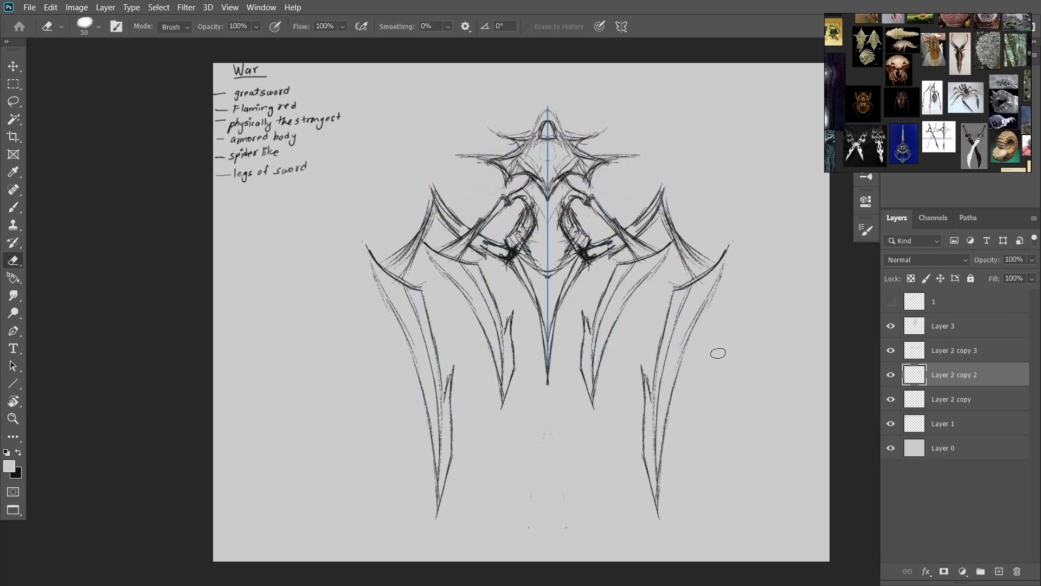
pyautogui.hotkey('ctrl', 't')
pyautogui.moveTo(404, 255)
pyautogui.mouseDown()
pyautogui.moveTo(632, 122)
pyautogui.moveTo(633, 154)
pyautogui.moveTo(606, 195)
pyautogui.moveTo(616, 186)
pyautogui.moveTo(602, 138)
pyautogui.moveTo(651, 217)
pyautogui.moveTo(694, 258)
pyautogui.moveTo(740, 349)
pyautogui.moveTo(721, 319)
pyautogui.mouseUp()
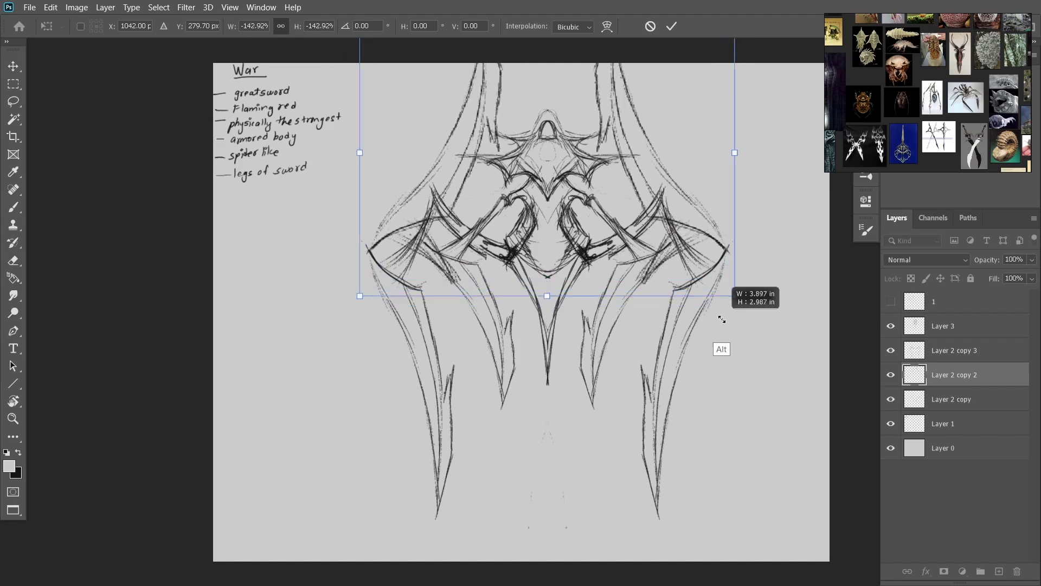
pyautogui.press('Return')
pyautogui.press('Delete')
pyautogui.click(508, 234)
# Extend the canvas upward and to the right with the Crop tool, and fill Layer 0's empty areas with light grey
pyautogui.press('c')
pyautogui.moveTo(530, 117); pyautogui.dragTo(530, 70)
pyautogui.press('Return')
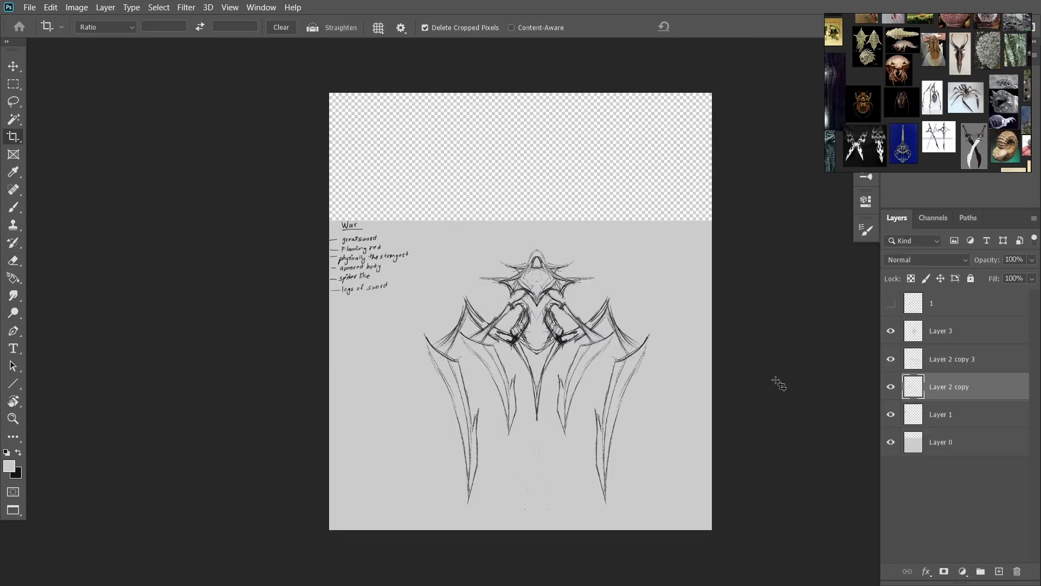
pyautogui.click(941, 448)
pyautogui.hotkey('shift', 'F5')
pyautogui.press('Return')
pyautogui.press('c')
pyautogui.moveTo(739, 312); pyautogui.dragTo(763, 314)
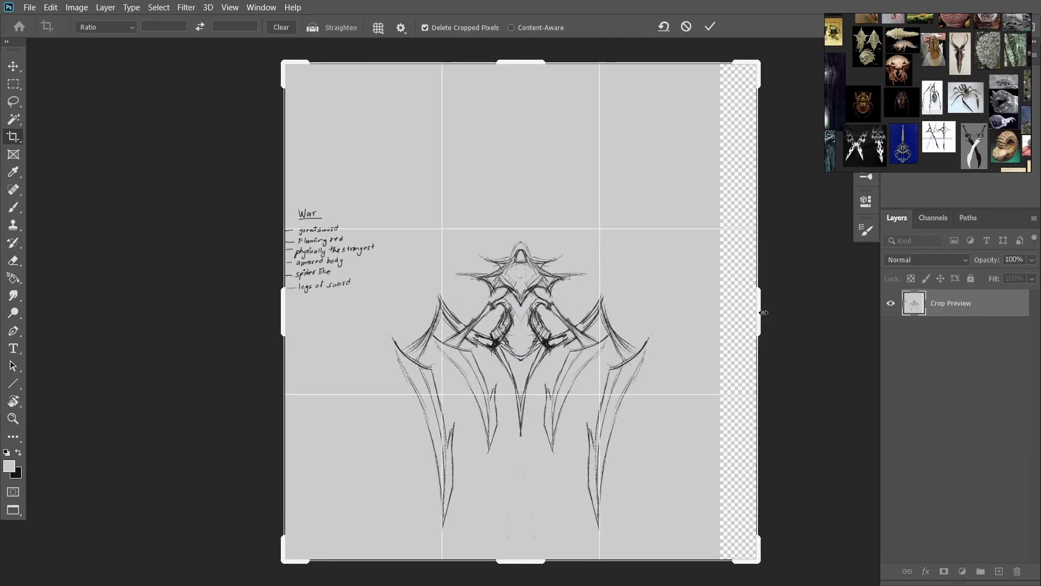
pyautogui.press('Return')
# Try a duplicate of the outer legs flipped upward and scaled down as raised blades beside the head
pyautogui.press('v')
pyautogui.click(961, 359)
pyautogui.hotkey('ctrl', 'j')
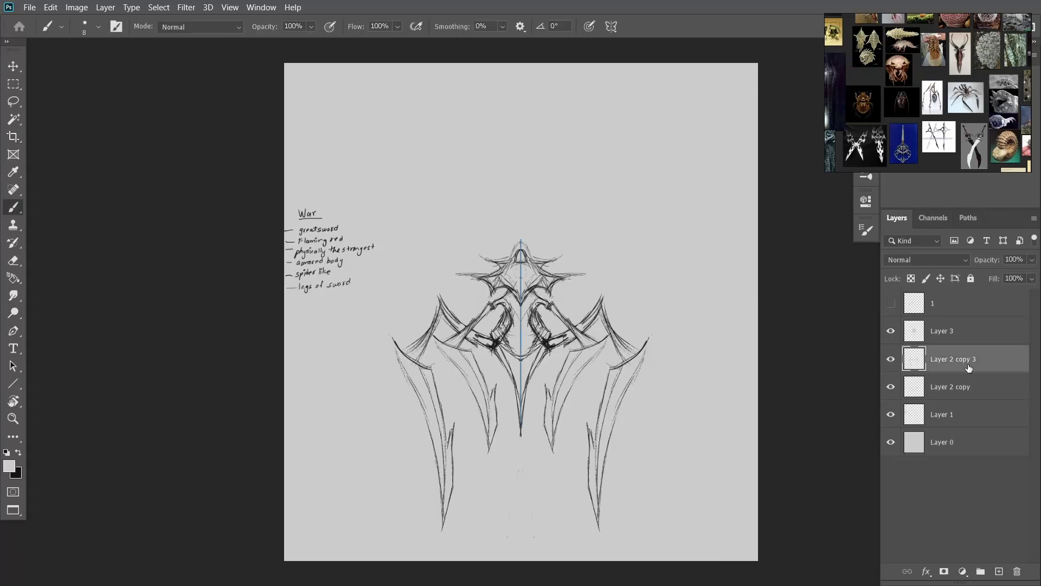
pyautogui.hotkey('ctrl', 't')
pyautogui.moveTo(664, 390); pyautogui.dragTo(656, 304)
pyautogui.moveTo(564, 412); pyautogui.dragTo(562, 191)
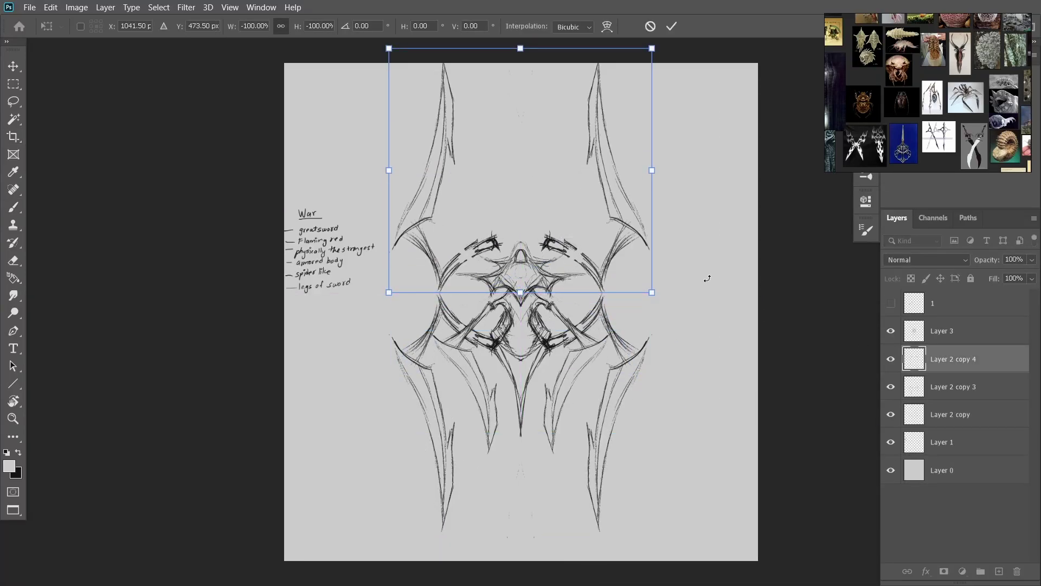
pyautogui.moveTo(652, 292)
pyautogui.mouseDown()
pyautogui.moveTo(597, 240)
pyautogui.moveTo(570, 255)
pyautogui.mouseUp()
pyautogui.press('Return')
pyautogui.press('b')
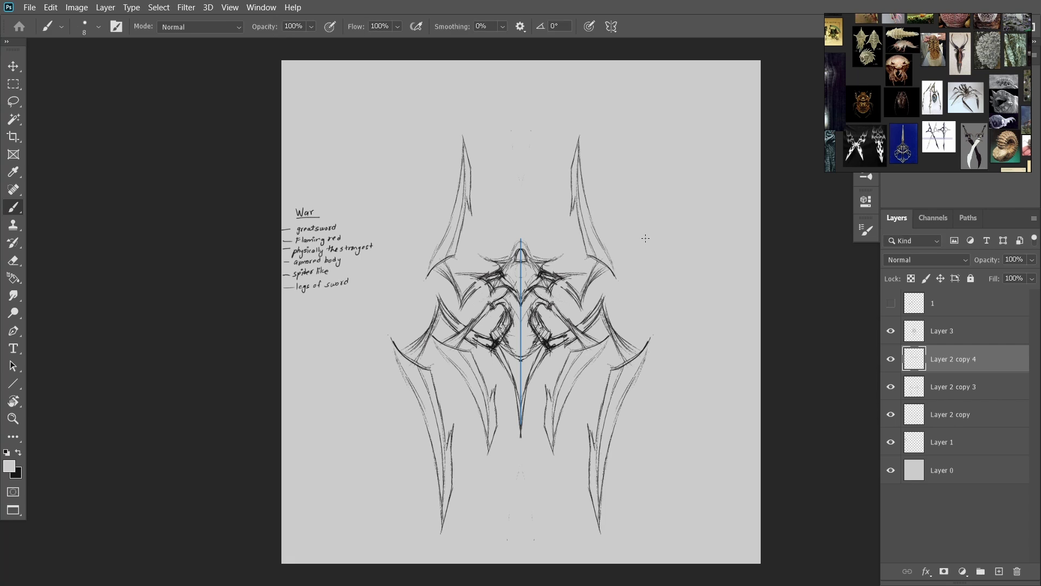
pyautogui.hotkey('ctrl', 'z')
pyautogui.hotkey('ctrl', 'z')
pyautogui.hotkey('ctrl', 'z')
# Move a duplicate of the inner sword legs up to head height as an additional pair of limbs
pyautogui.hotkey('ctrl', 't')
pyautogui.moveTo(575, 350); pyautogui.dragTo(575, 278)
pyautogui.moveTo(616, 374)
pyautogui.mouseDown()
pyautogui.moveTo(637, 404)
pyautogui.moveTo(659, 387)
pyautogui.moveTo(677, 344)
pyautogui.moveTo(624, 319)
pyautogui.moveTo(586, 317)
pyautogui.moveTo(602, 261)
pyautogui.moveTo(588, 234)
pyautogui.moveTo(644, 356)
pyautogui.moveTo(593, 256)
pyautogui.moveTo(576, 303)
pyautogui.mouseUp()
pyautogui.hotkey('ctrl', 'z')
pyautogui.press('Return')
pyautogui.press('b')
# Turn off paint symmetry and erase the right half of the raised limb pair on Layer 2 copy 4
pyautogui.click(611, 26)
pyautogui.click(640, 231)
pyautogui.press('e')
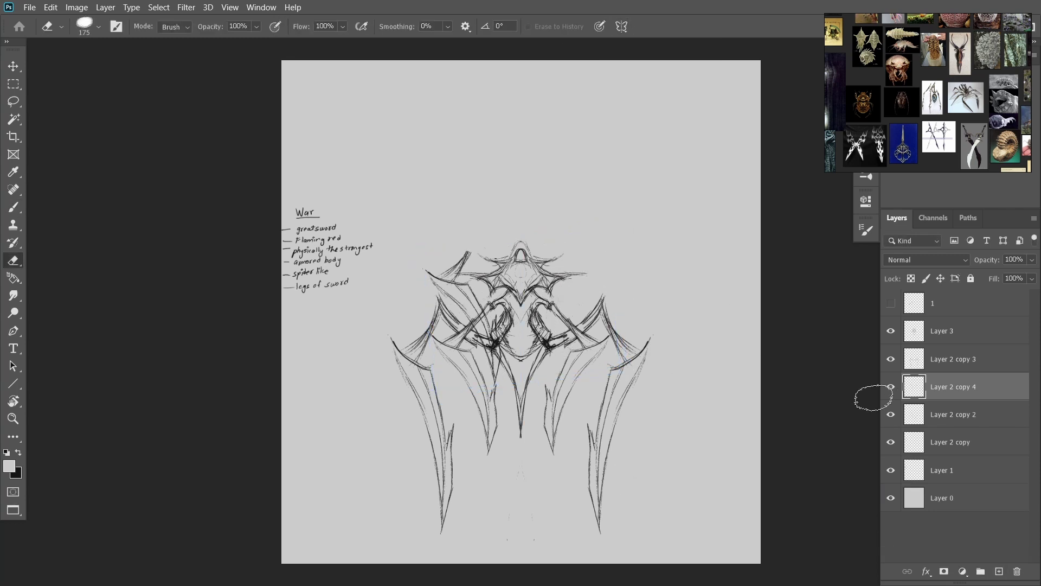
pyautogui.click(621, 26)
pyautogui.click(675, 44)
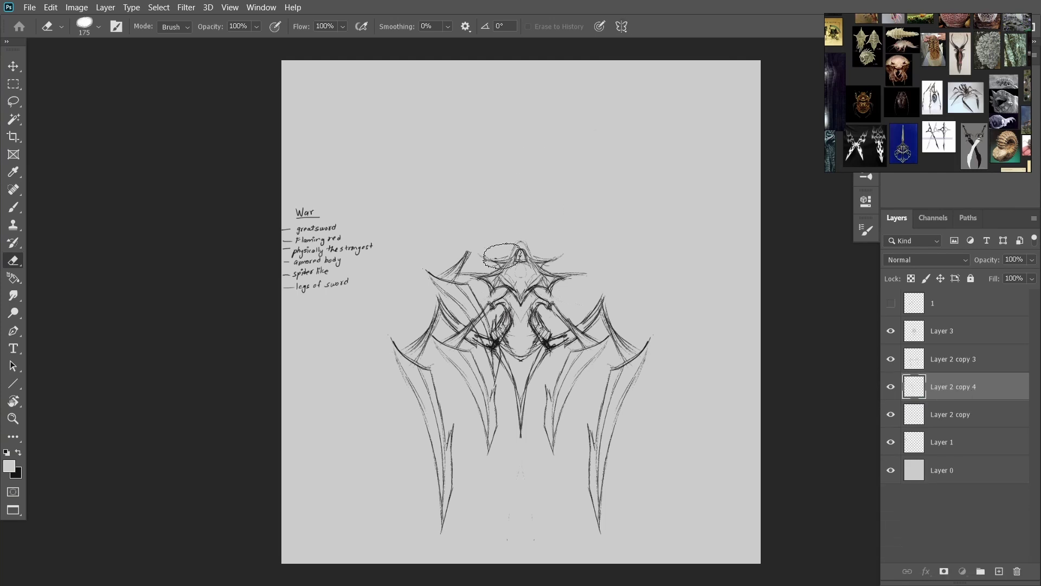
# Redraw the raised limb on Layer 2 copy 4 in bold black strokes, adding an upper segment that peaks above the head
pyautogui.press('b')
pyautogui.scroll(1, 521, 282)
pyautogui.click(954, 331)
pyautogui.click(960, 396)
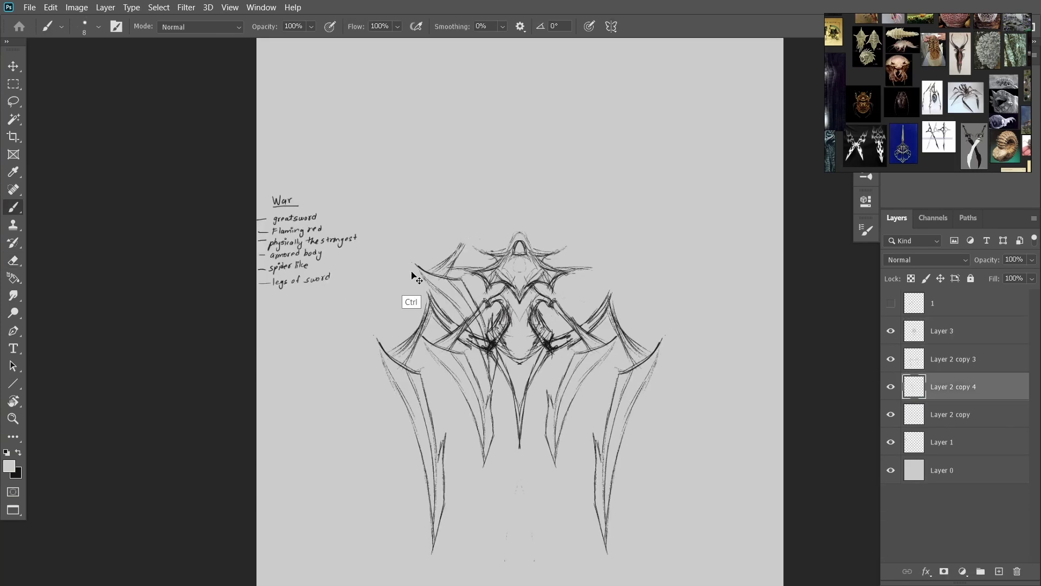
pyautogui.press('x')
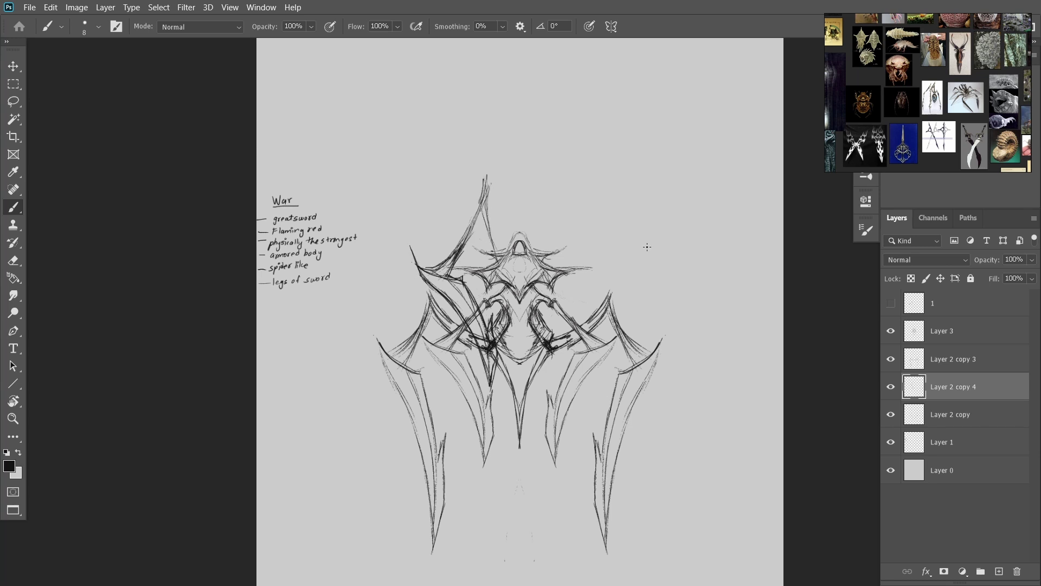
# Move Layer 2 copy 4 above Layer 3 and cover the lines behind the limb with light grey
pyautogui.hotkey('ctrl', ']')
pyautogui.hotkey('ctrl', ']')
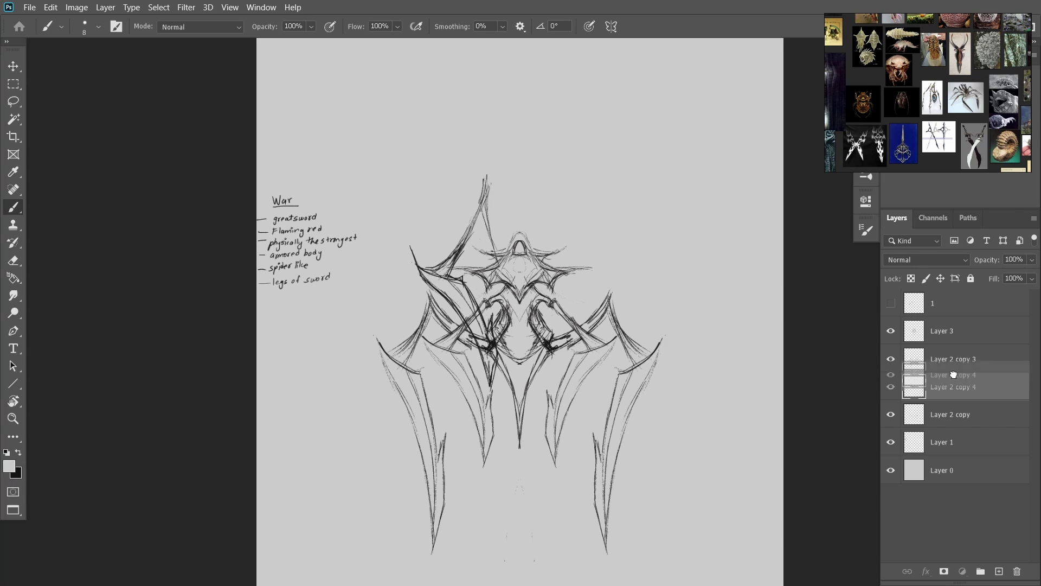
pyautogui.hotkey('ctrl', '[')
pyautogui.hotkey('ctrl', '[')
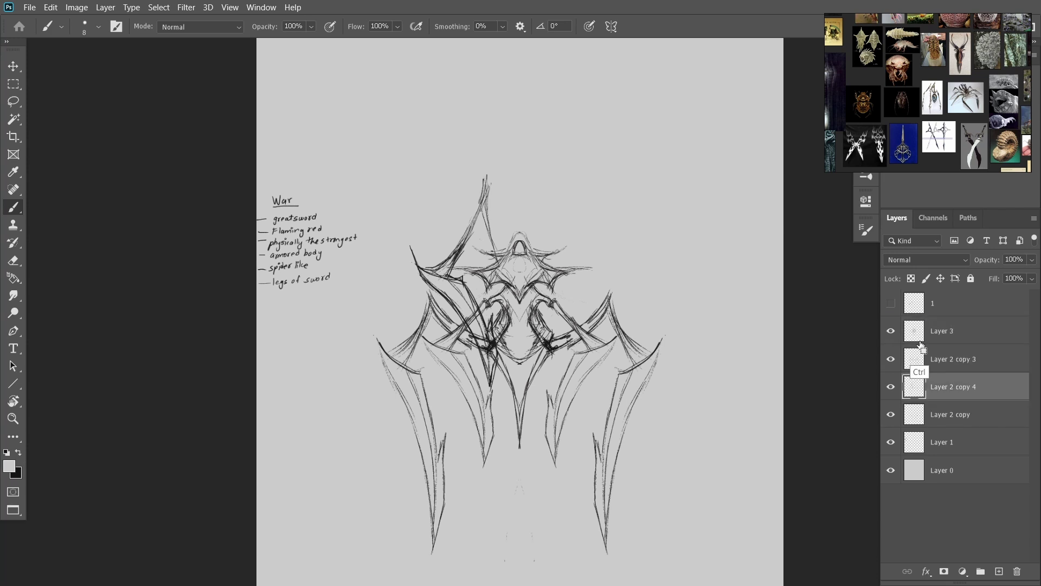
pyautogui.hotkey('ctrl', ']')
pyautogui.hotkey('ctrl', ']')
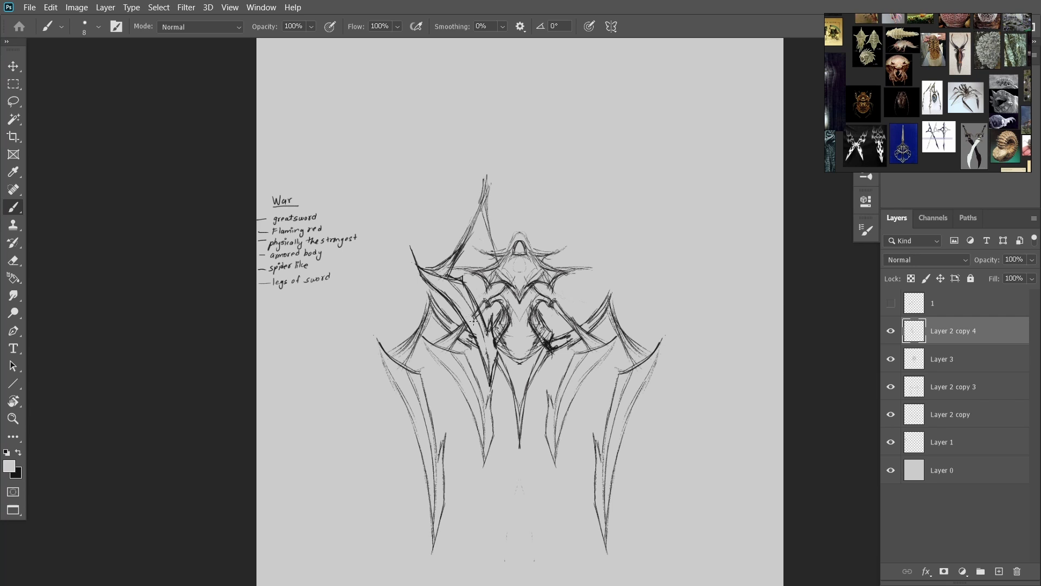
# Duplicate the raised limb, flip the copy horizontally onto the body's opposite side, and merge both limbs into one layer
pyautogui.hotkey('ctrl', 'j')
pyautogui.hotkey('ctrl', 't')
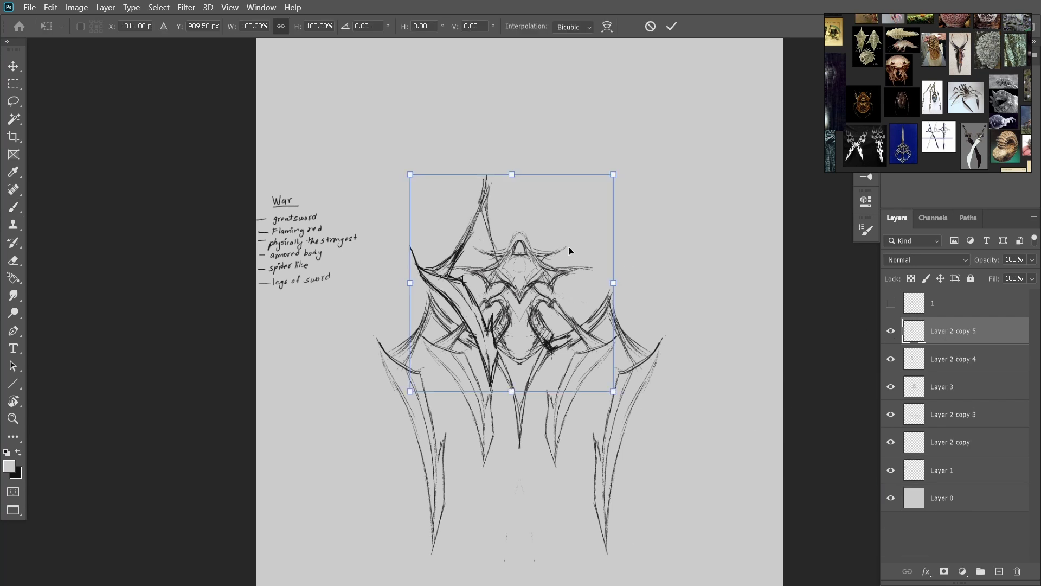
pyautogui.rightClick(570, 249)
pyautogui.click(613, 471)
pyautogui.moveTo(555, 300); pyautogui.dragTo(606, 302)
pyautogui.scroll(2, 573, 300)
pyautogui.press('Return')
pyautogui.hotkey('ctrl', '0')
pyautogui.press('b')
pyautogui.keyDown('shift'); pyautogui.click(943, 373); pyautogui.keyUp('shift')
pyautogui.hotkey('ctrl', 'e')
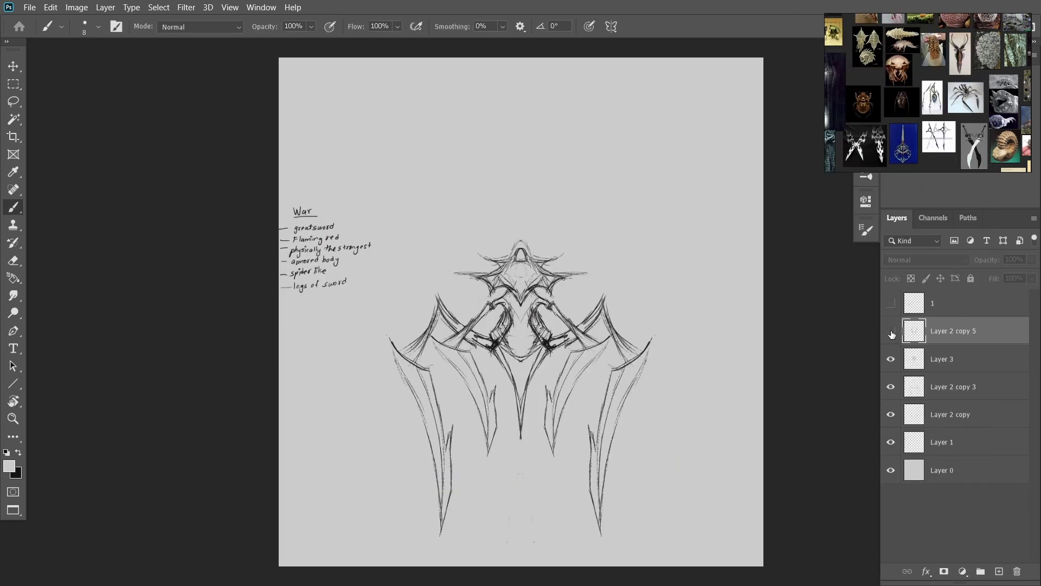
# Stretch the inner legs on Layer 2 copy slightly downward to lengthen their blades
pyautogui.click(951, 414)
pyautogui.hotkey('ctrl', 't')
pyautogui.moveTo(522, 478); pyautogui.dragTo(516, 496)
pyautogui.press('Return')
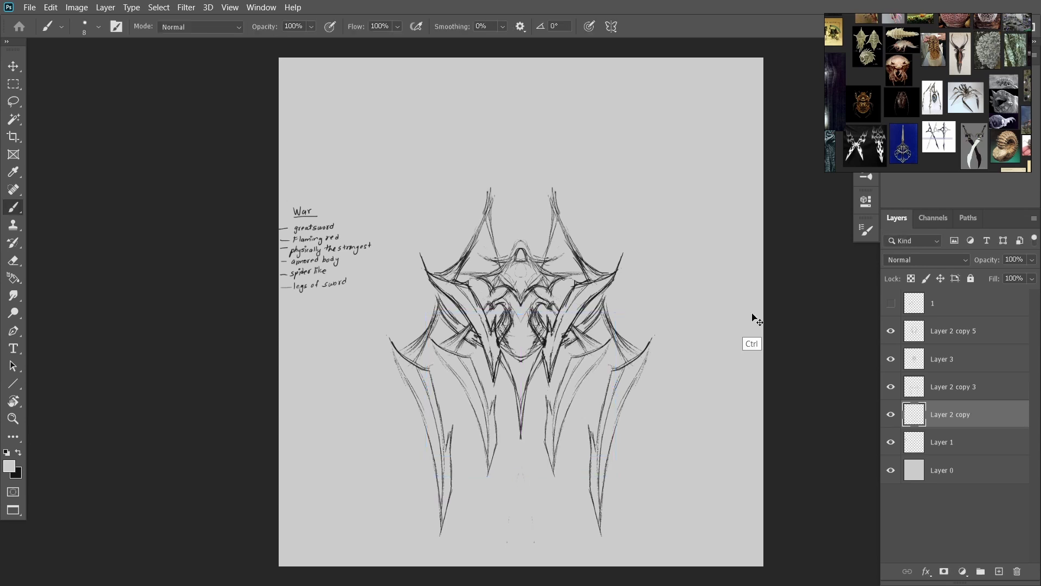
# Draw a symmetrical pointed crest above the head on Layer 3, and darken the shoulder spikes and rounded lower torso
pyautogui.click(944, 360)
pyautogui.press('x')
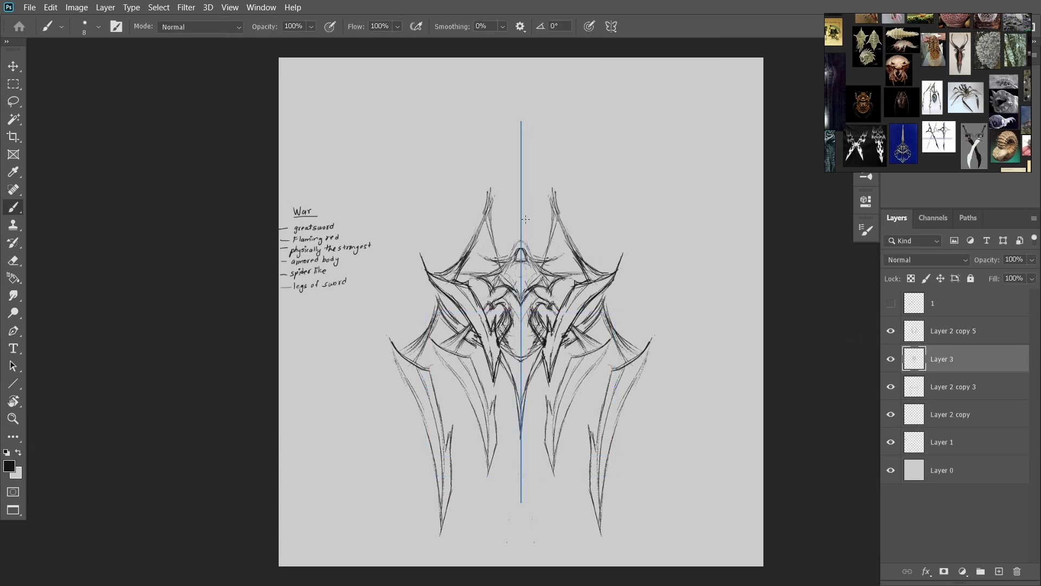
pyautogui.scroll(1, 524, 216)
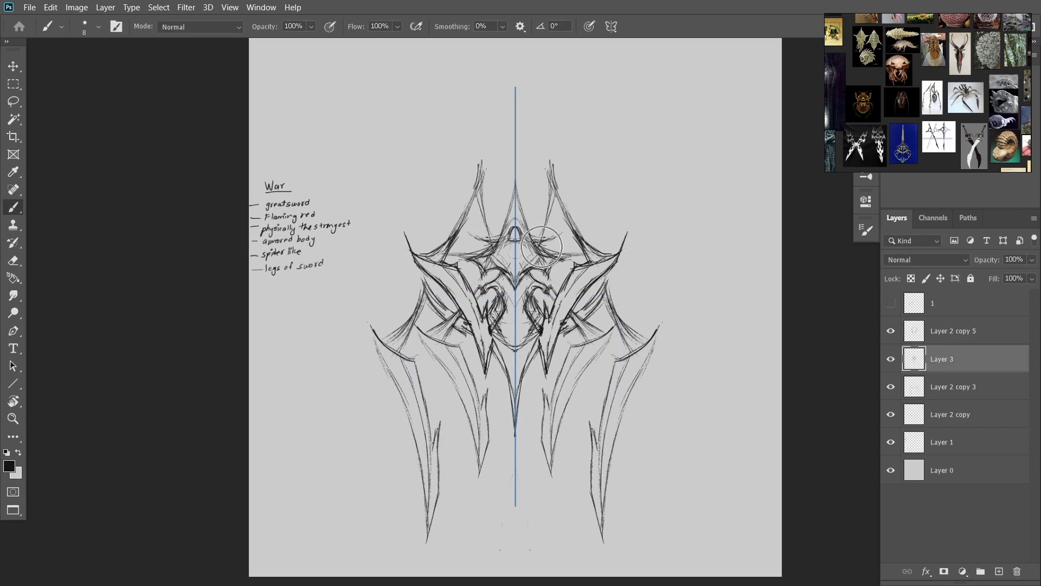
pyautogui.moveTo(541, 247); pyautogui.dragTo(532, 271)
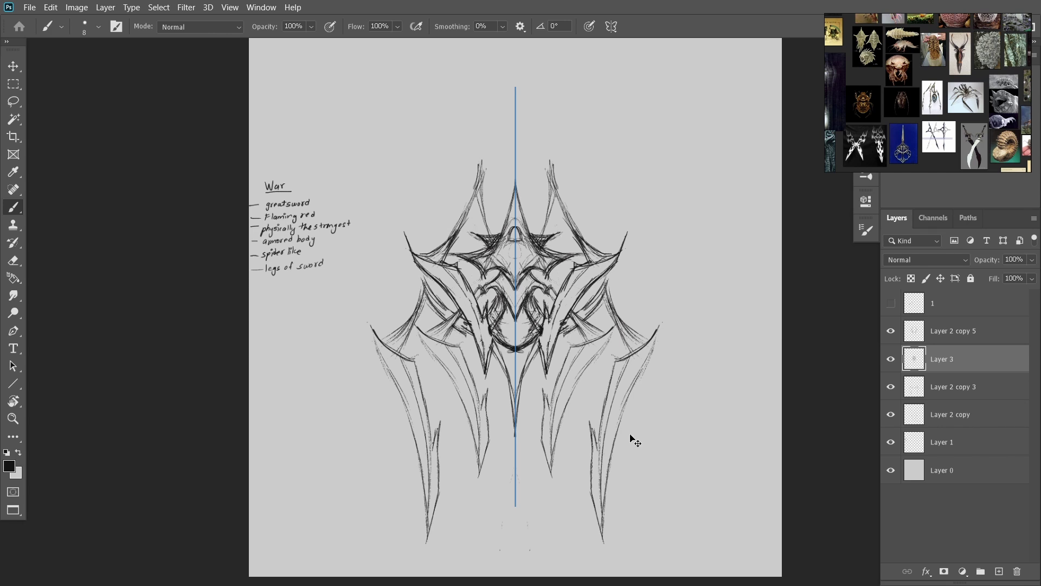
# Draw the narrow face on Layer 3 and surround it with a solid black pointed hood, keeping the face light
pyautogui.moveTo(505, 265); pyautogui.dragTo(521, 264)
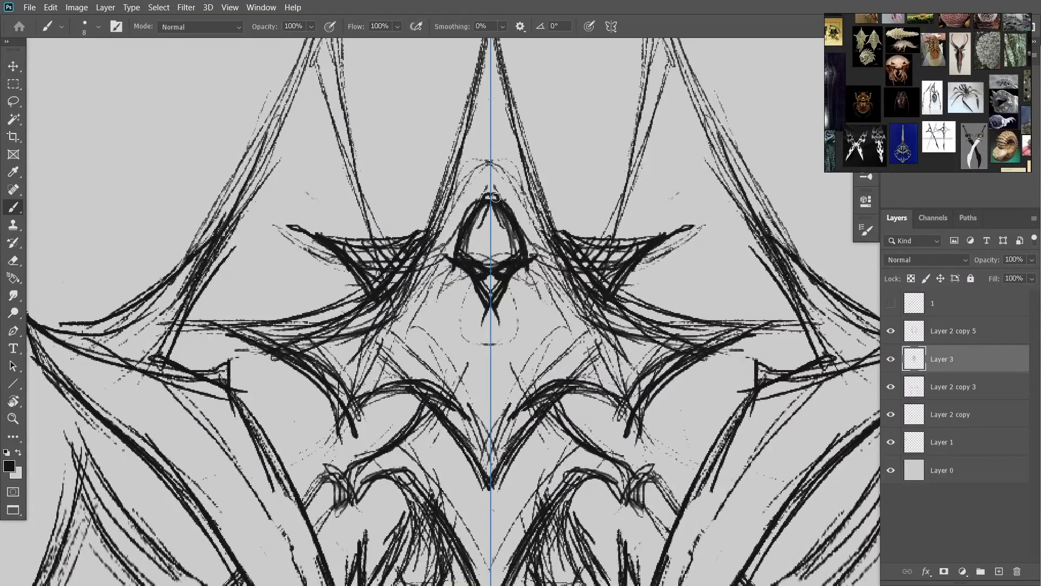
pyautogui.moveTo(503, 301)
pyautogui.mouseDown()
pyautogui.moveTo(521, 307)
pyautogui.moveTo(509, 280)
pyautogui.moveTo(531, 320)
pyautogui.mouseUp()
pyautogui.hotkey('ctrl', '0')
pyautogui.scroll(3, 549, 279)
pyautogui.moveTo(488, 255)
pyautogui.mouseDown()
pyautogui.moveTo(460, 254)
pyautogui.moveTo(464, 245)
pyautogui.moveTo(471, 252)
pyautogui.moveTo(472, 225)
pyautogui.moveTo(461, 232)
pyautogui.moveTo(456, 279)
pyautogui.mouseUp()
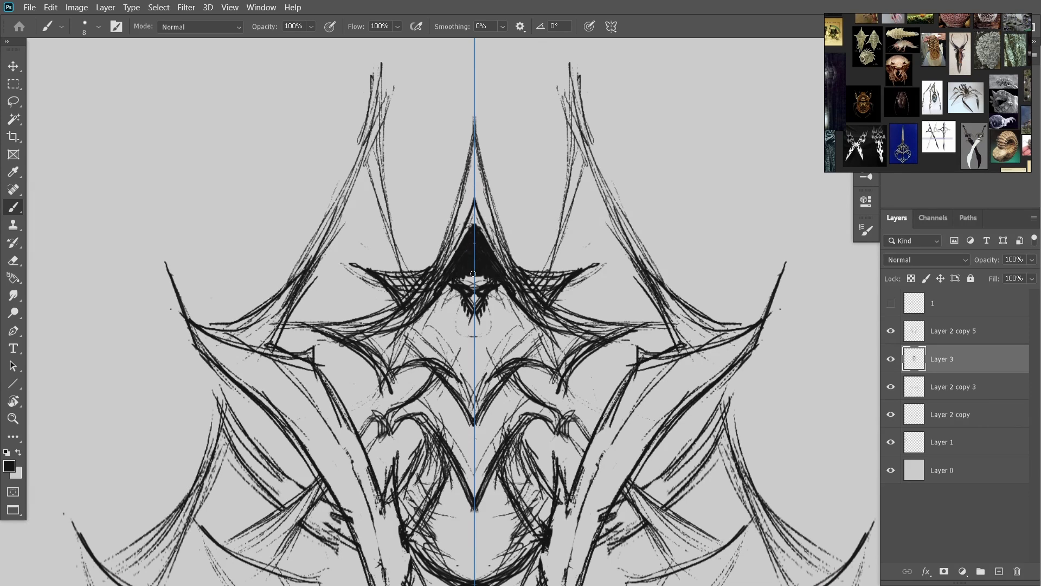
pyautogui.hscroll(-2, 569, 257)
pyautogui.hotkey('ctrl', 'z')
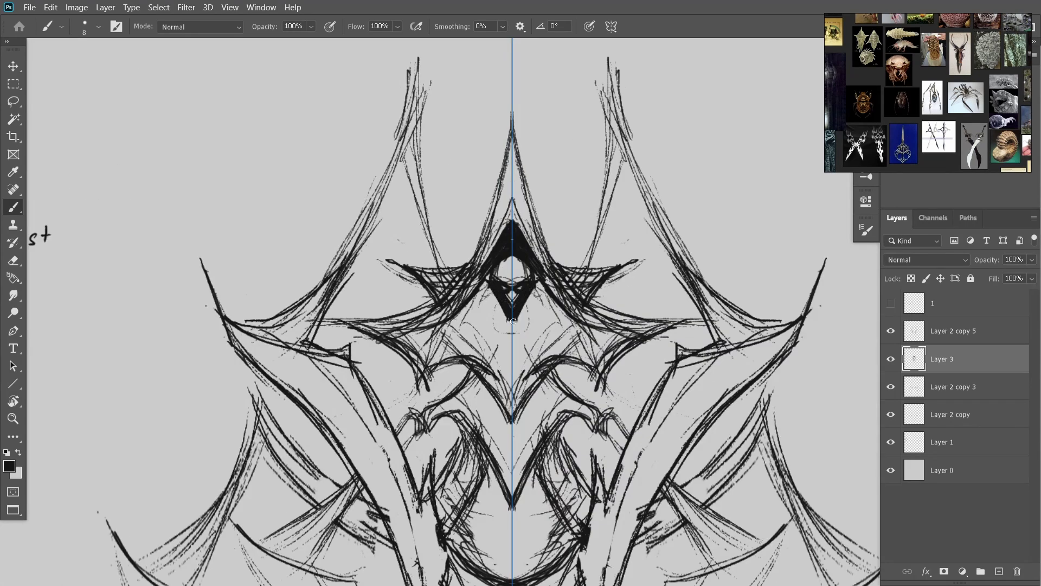
pyautogui.hotkey('ctrl', '0')
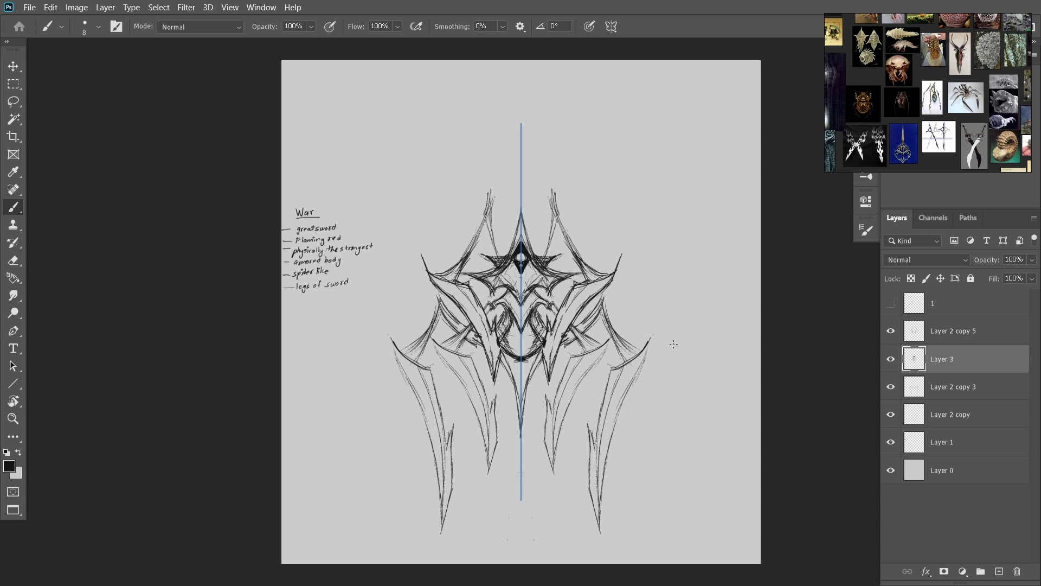
# Try a tall symmetrical sword blade rising from the head along the centre axis
pyautogui.moveTo(527, 161); pyautogui.dragTo(536, 255)
pyautogui.moveTo(534, 220); pyautogui.dragTo(524, 121)
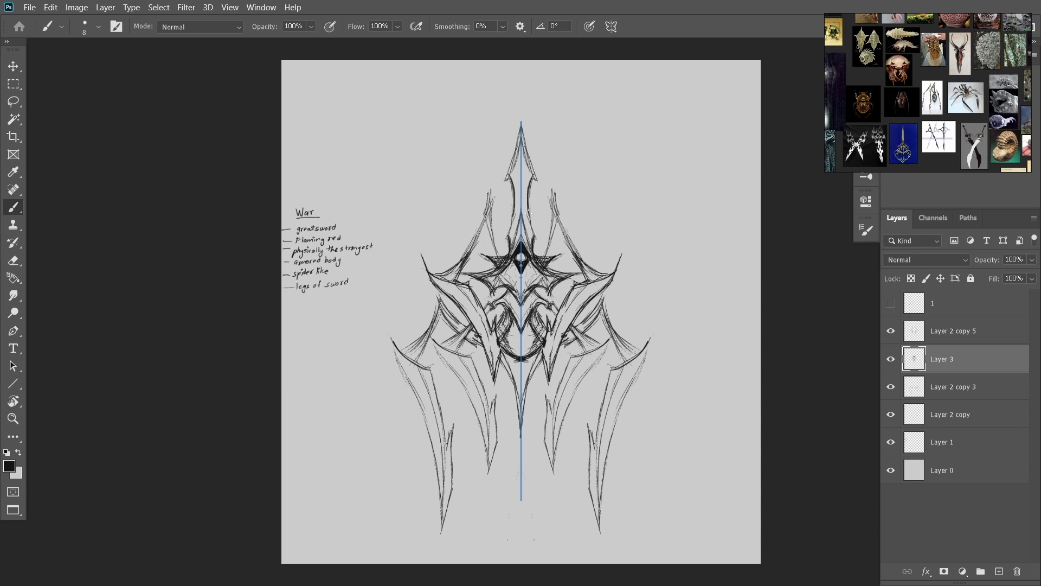
pyautogui.hotkey('ctrl', 'z')
pyautogui.hotkey('ctrl', 'z')
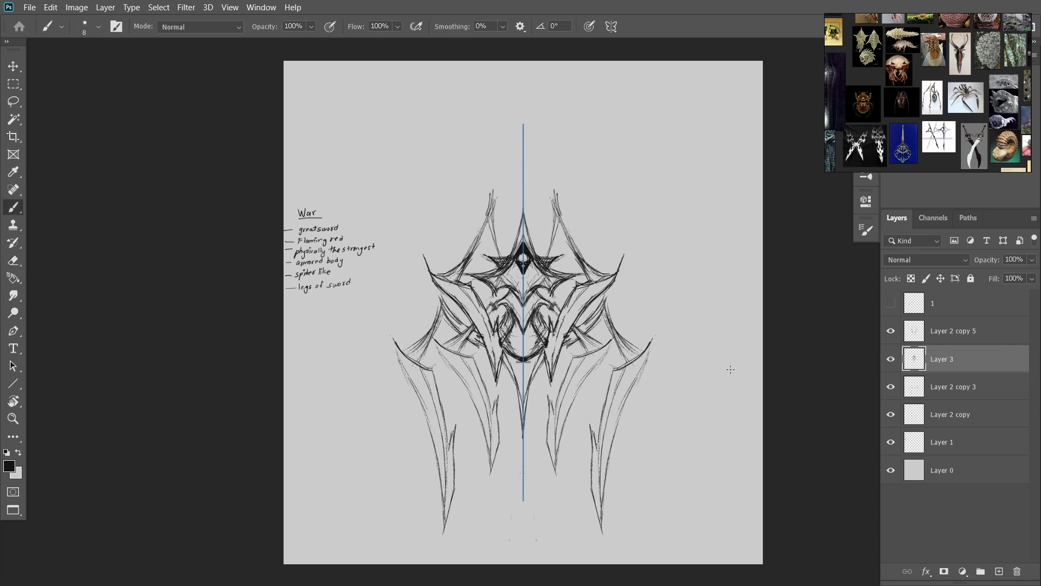
# Try large symmetrical curved guide lines sweeping from above the head down around the upper body
pyautogui.moveTo(562, 304)
pyautogui.mouseDown()
pyautogui.moveTo(524, 99)
pyautogui.moveTo(607, 295)
pyautogui.mouseUp()
pyautogui.hotkey('ctrl', 'z')
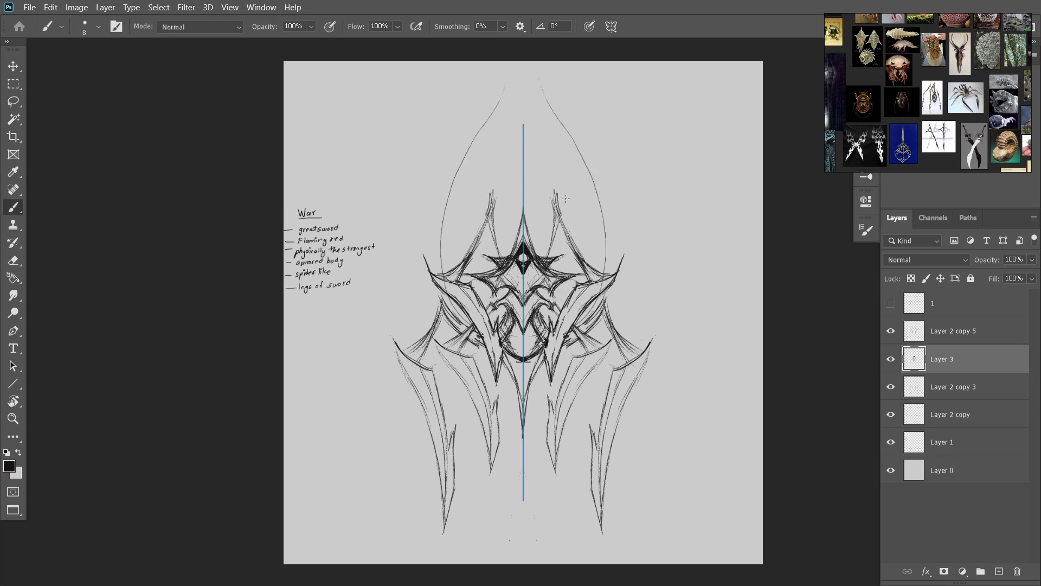
pyautogui.moveTo(523, 69); pyautogui.dragTo(541, 87)
pyautogui.moveTo(555, 131); pyautogui.dragTo(602, 296)
pyautogui.hotkey('ctrl', 'z')
pyautogui.hotkey('ctrl', 'z')
pyautogui.hotkey('ctrl', 'z')
pyautogui.moveTo(618, 232); pyautogui.dragTo(645, 333)
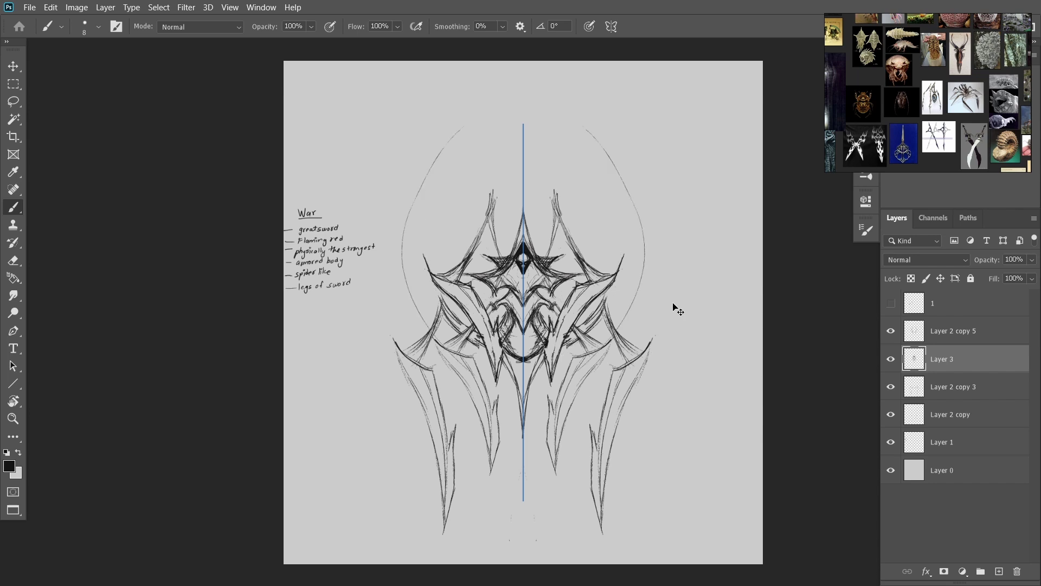
pyautogui.hotkey('ctrl', 'z')
# Try an upside-down copy of the Layer 2 copy 5 limbs, raised above the head and made taller and narrower
pyautogui.click(896, 339)
pyautogui.hotkey('ctrl', 'j')
pyautogui.hotkey('ctrl', 't')
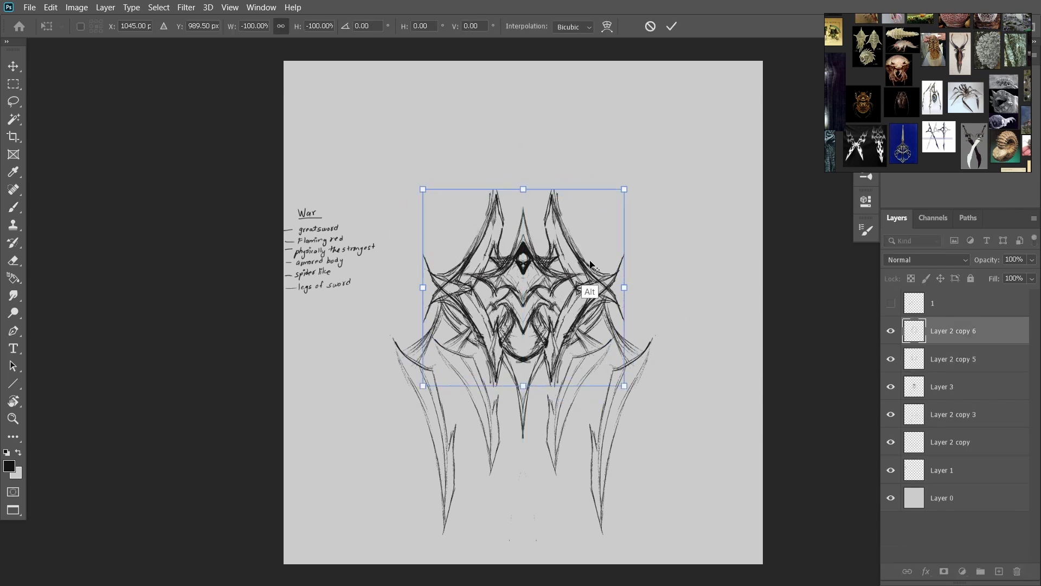
pyautogui.moveTo(591, 244); pyautogui.dragTo(591, 222)
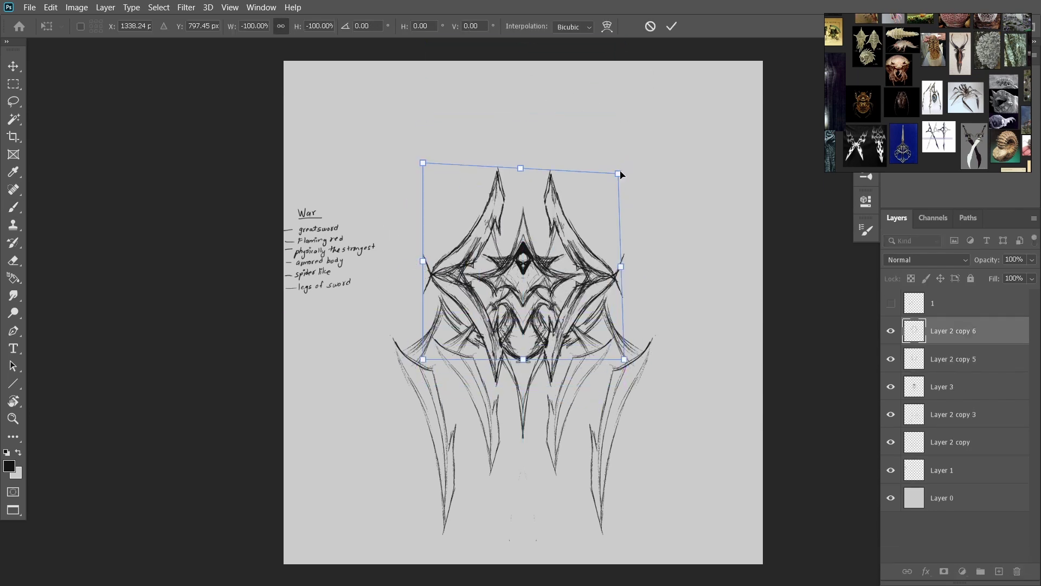
pyautogui.moveTo(624, 162); pyautogui.dragTo(649, 239)
pyautogui.hotkey('ctrl', 'z')
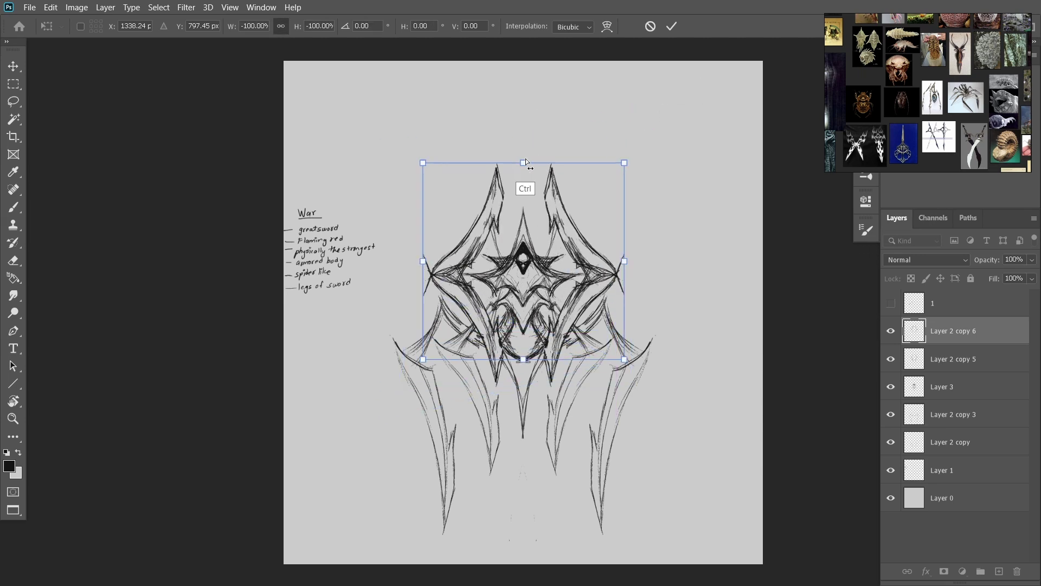
pyautogui.moveTo(523, 163); pyautogui.dragTo(524, 130)
pyautogui.moveTo(559, 238); pyautogui.dragTo(558, 187)
pyautogui.moveTo(624, 83); pyautogui.dragTo(603, 116)
pyautogui.moveTo(549, 220); pyautogui.dragTo(549, 227)
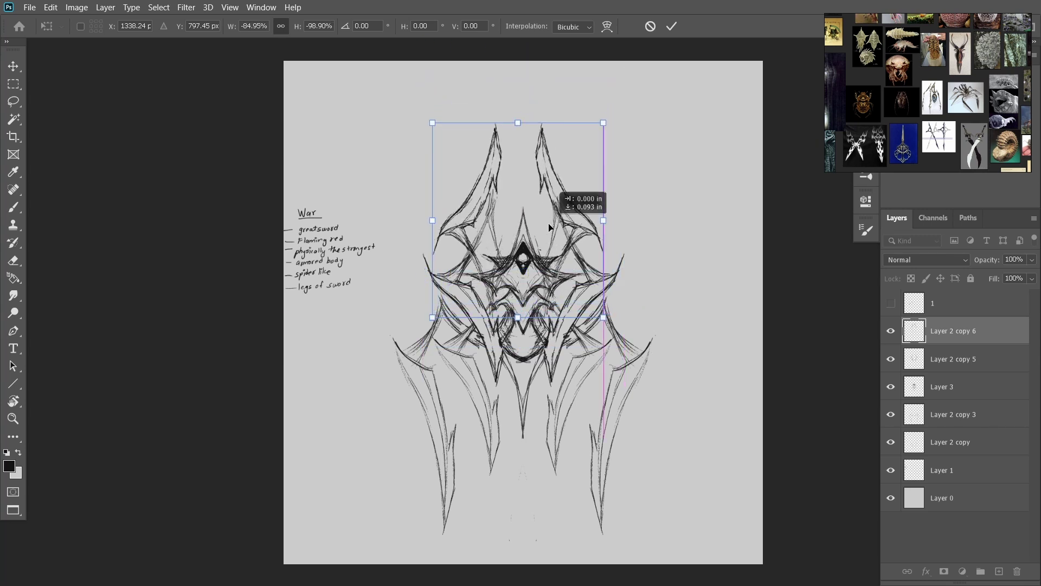
pyautogui.press('Return')
pyautogui.press('b')
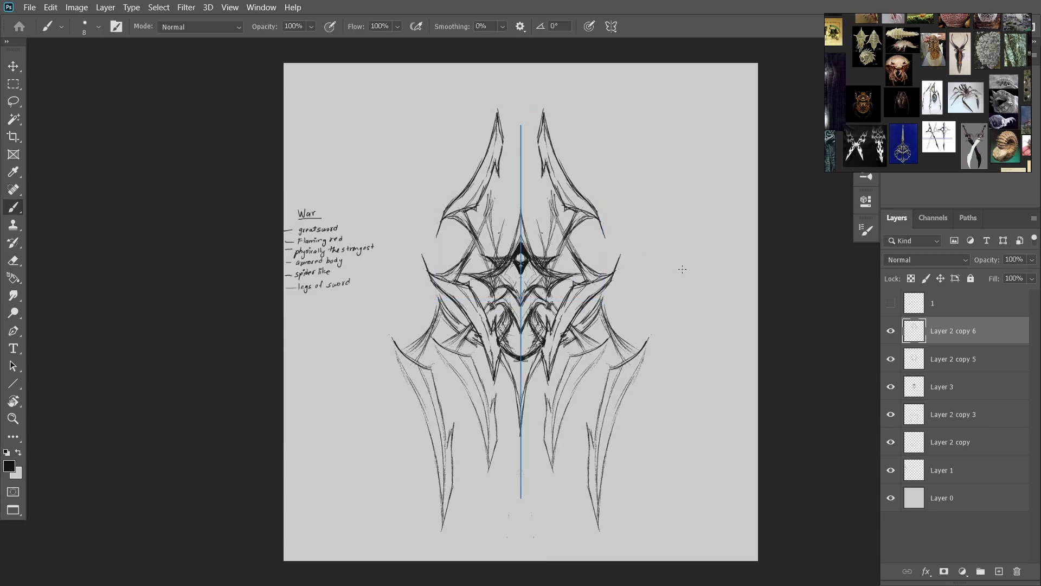
# Try widening the raised limb copy on Layer 2 copy 6 slightly
pyautogui.press('e')
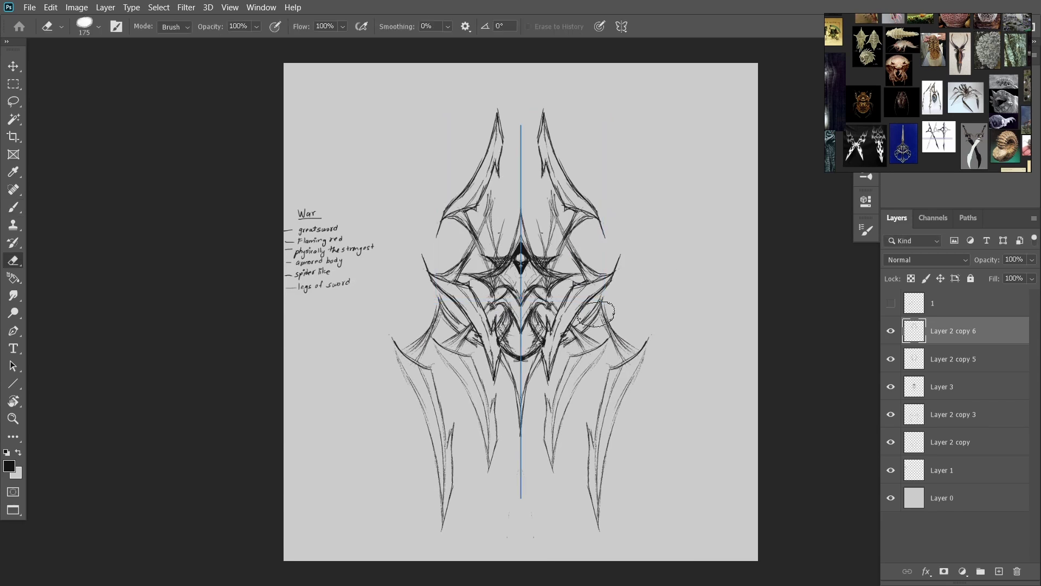
pyautogui.press('b')
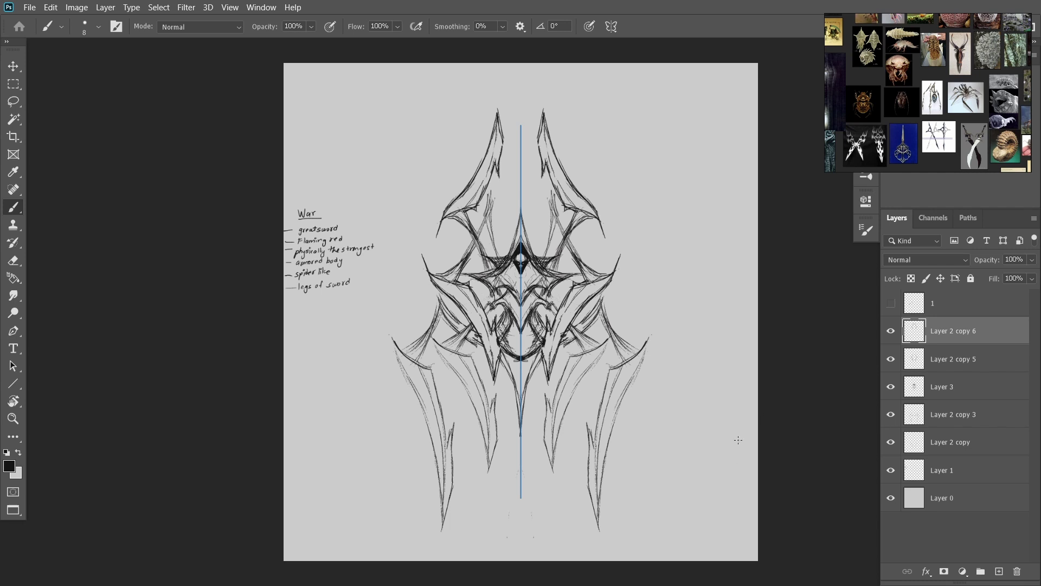
pyautogui.hotkey('ctrl', 't')
pyautogui.moveTo(603, 107)
pyautogui.mouseDown()
pyautogui.moveTo(629, 97)
pyautogui.moveTo(626, 112)
pyautogui.mouseUp()
pyautogui.press('Return')
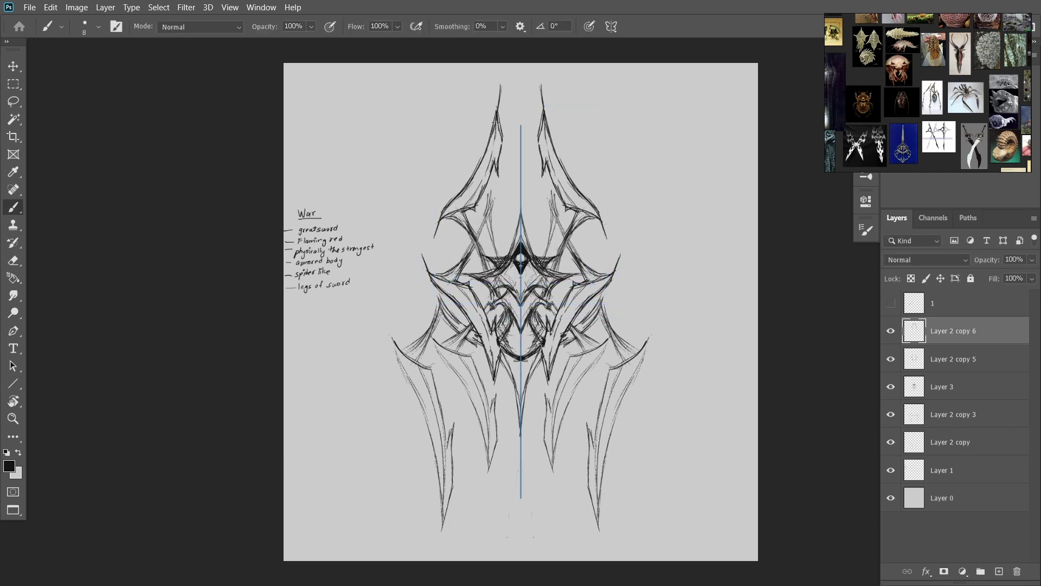
# Try extending the raised limb tips into tall blades converging above the head, and discard the copied layer
pyautogui.moveTo(507, 87); pyautogui.dragTo(477, 120)
pyautogui.moveTo(509, 66); pyautogui.dragTo(512, 130)
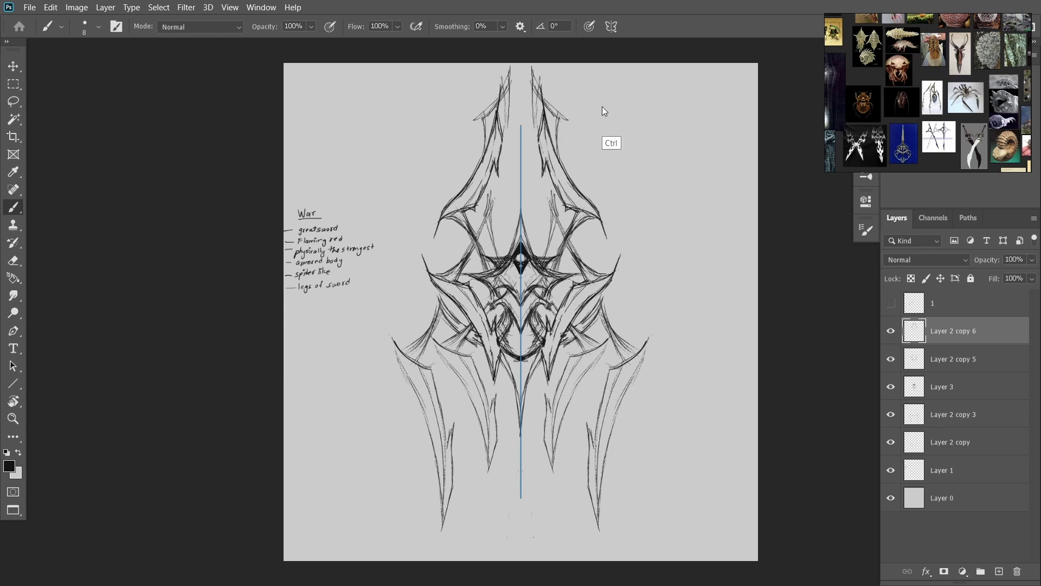
pyautogui.hotkey('ctrl', 'z')
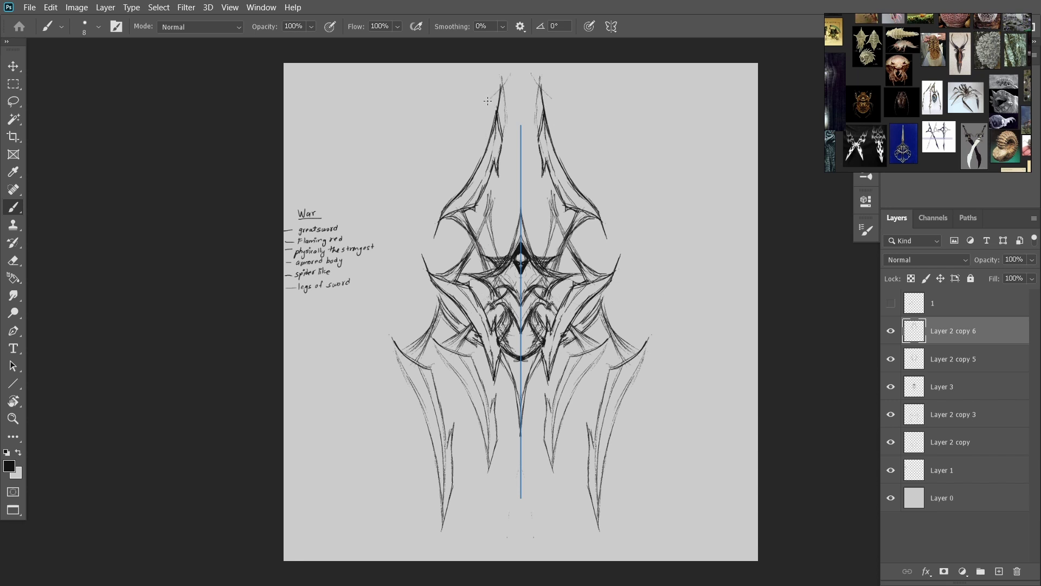
pyautogui.moveTo(515, 74)
pyautogui.mouseDown()
pyautogui.moveTo(505, 142)
pyautogui.moveTo(514, 77)
pyautogui.moveTo(478, 175)
pyautogui.mouseUp()
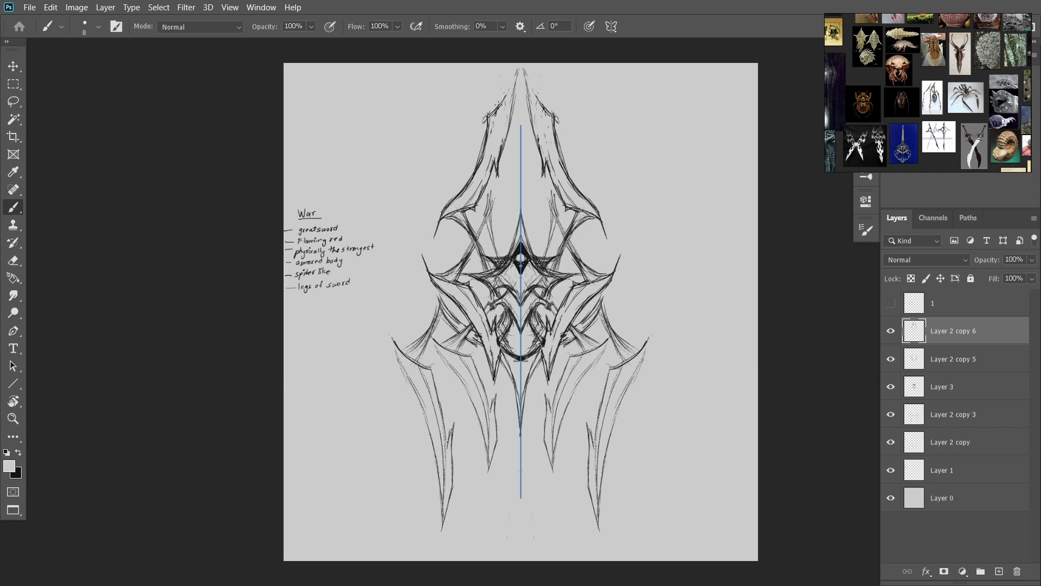
pyautogui.moveTo(517, 70); pyautogui.dragTo(495, 104)
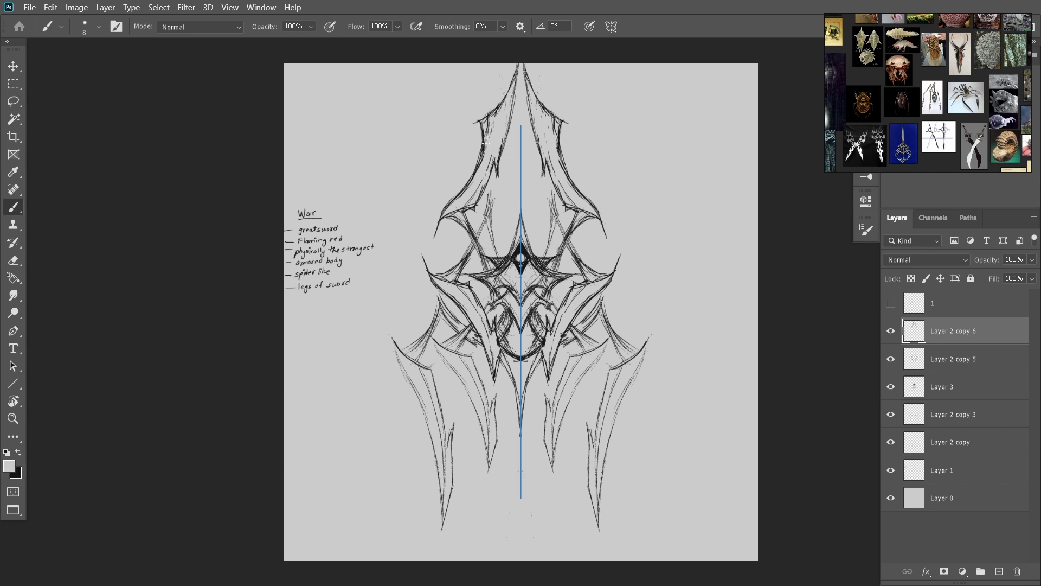
pyautogui.hotkey('ctrl', 'z')
pyautogui.hotkey('ctrl', 'z')
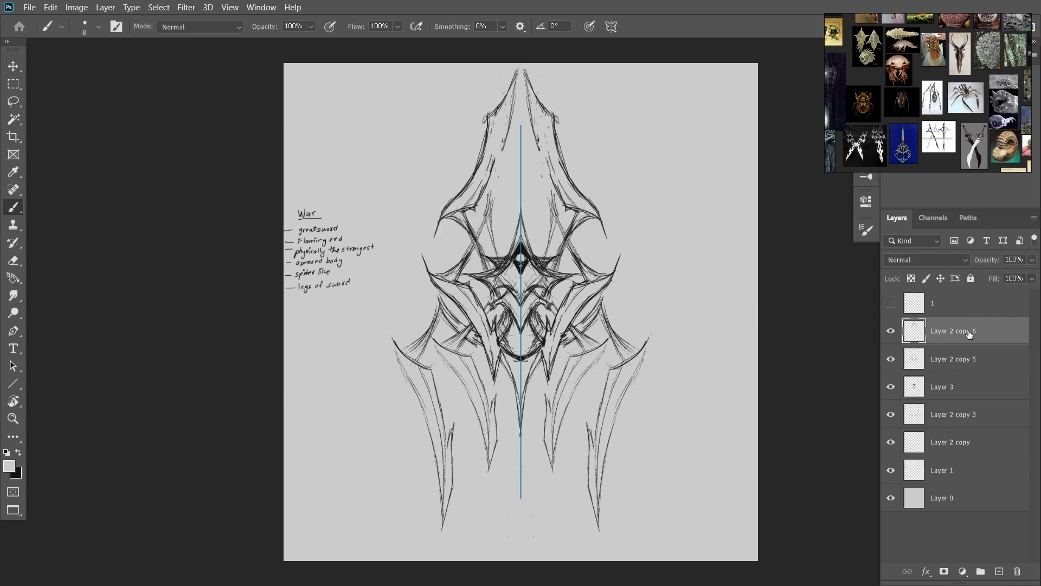
pyautogui.hotkey('ctrl', 'z')
# Stretch the upper limbs on Layer 2 copy 5 upward to about 130% of their height
pyautogui.hotkey('ctrl', 't')
pyautogui.moveTo(521, 191); pyautogui.dragTo(530, 128)
pyautogui.moveTo(621, 258)
pyautogui.mouseDown()
pyautogui.moveTo(592, 270)
pyautogui.moveTo(618, 266)
pyautogui.mouseUp()
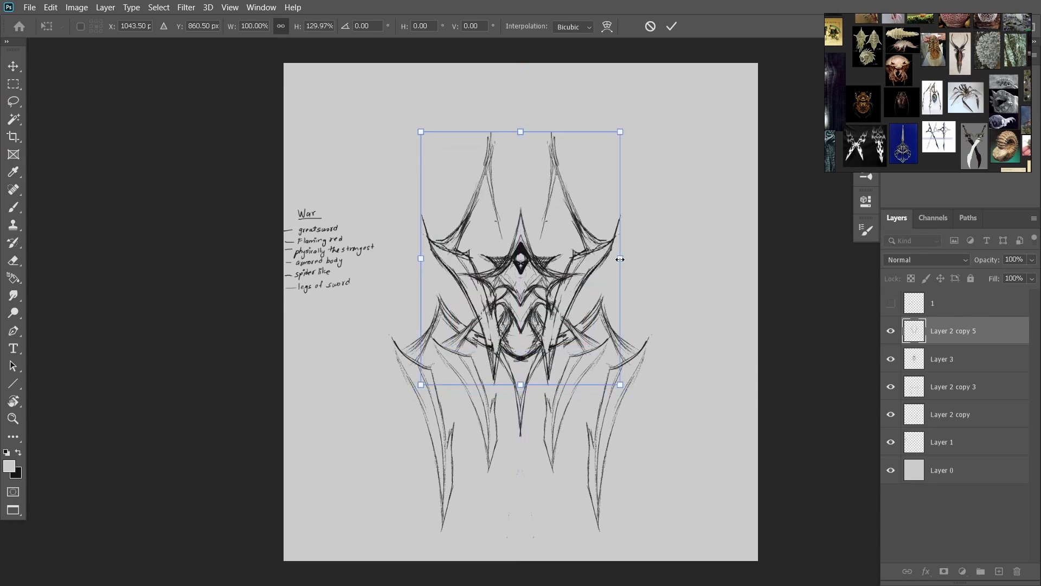
pyautogui.press('Return')
pyautogui.press('b')
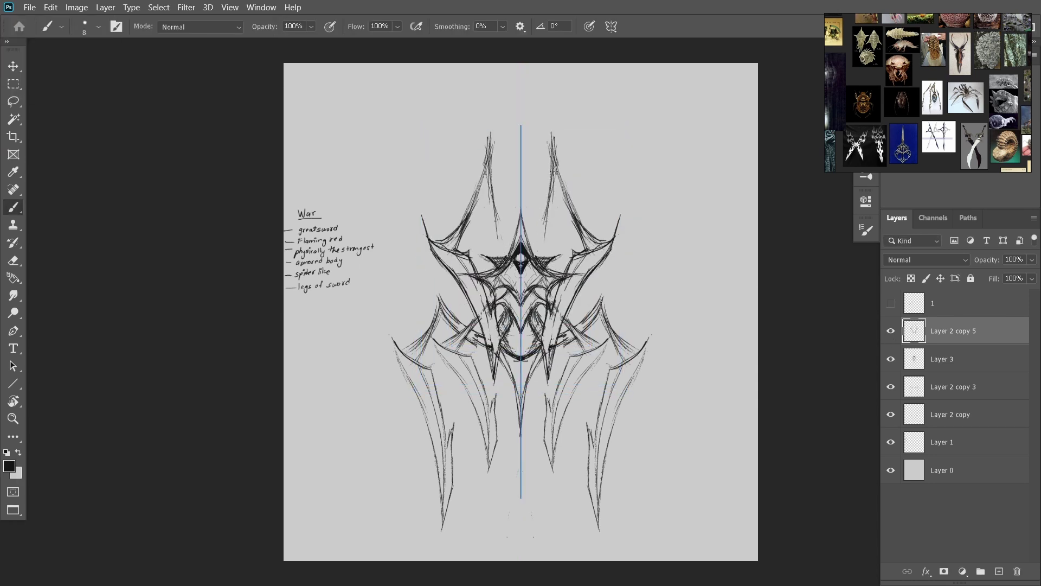
# Darken the four lower sword legs on Layer 2 copy with bolder outlines, lengthening the blade tips and outer spikes
pyautogui.keyDown('ctrl'); pyautogui.click(564, 320); pyautogui.keyUp('ctrl')
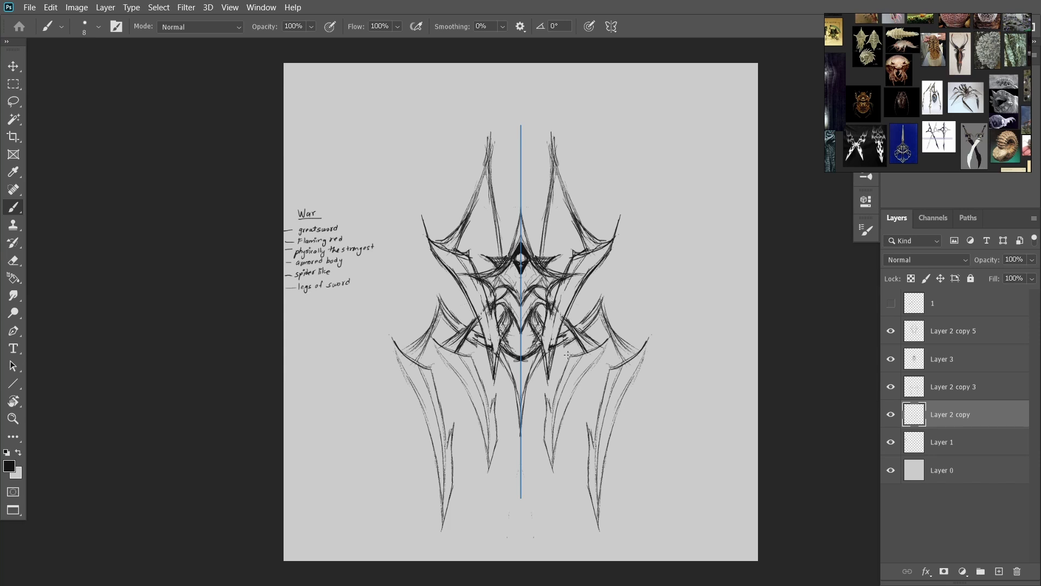
pyautogui.moveTo(568, 355)
pyautogui.mouseDown()
pyautogui.moveTo(580, 388)
pyautogui.moveTo(549, 434)
pyautogui.moveTo(579, 358)
pyautogui.moveTo(646, 339)
pyautogui.moveTo(610, 375)
pyautogui.moveTo(588, 486)
pyautogui.moveTo(600, 548)
pyautogui.mouseUp()
pyautogui.moveTo(655, 314); pyautogui.dragTo(599, 547)
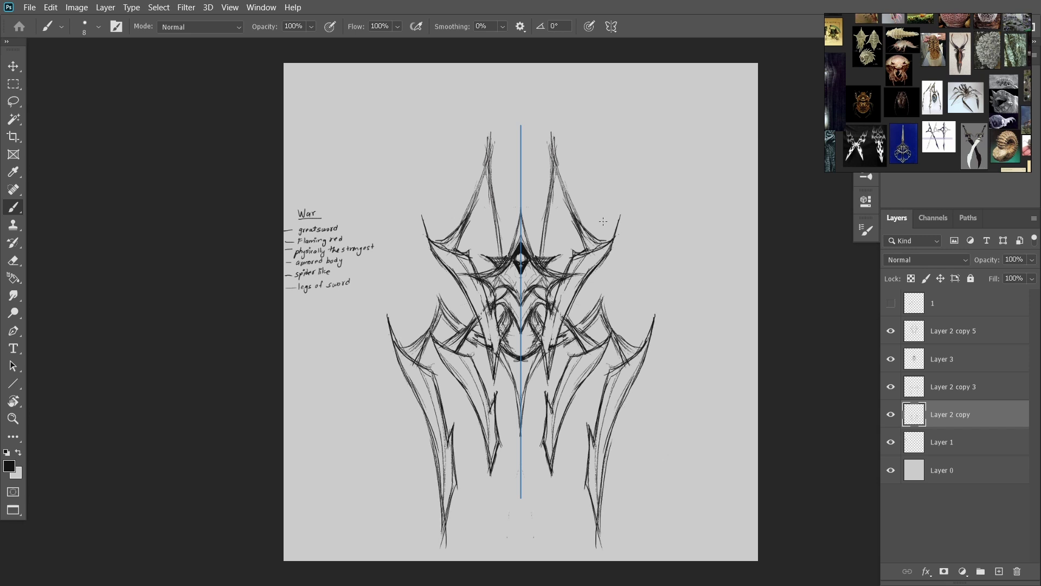
pyautogui.click(891, 414)
pyautogui.click(891, 414)
# Add rounded joints to the raised limbs on Layer 2 copy 5, and thicken their arms and outer spikes
pyautogui.click(940, 332)
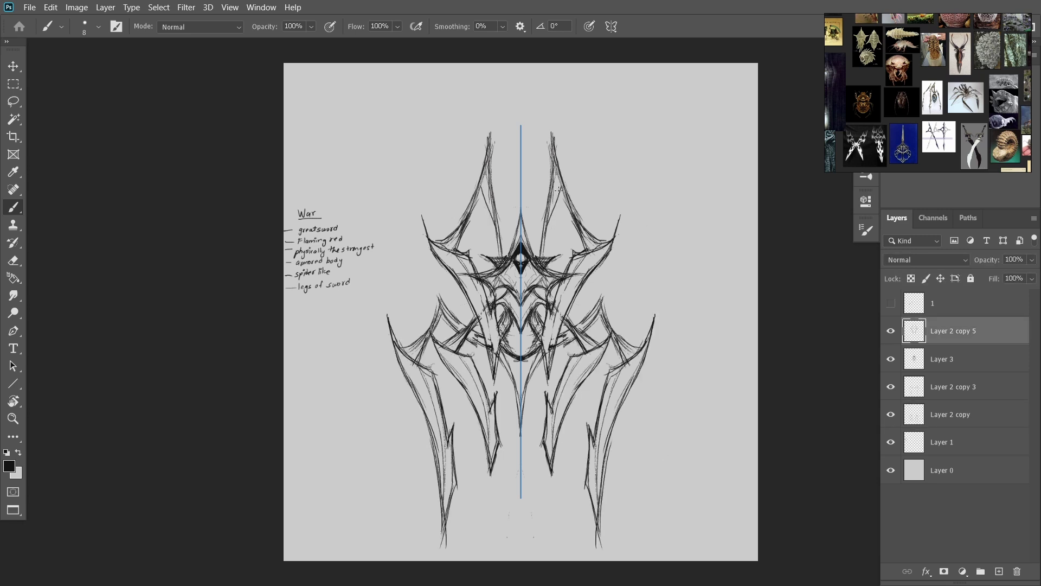
pyautogui.moveTo(559, 189)
pyautogui.mouseDown()
pyautogui.moveTo(556, 157)
pyautogui.moveTo(589, 228)
pyautogui.mouseUp()
pyautogui.moveTo(559, 162); pyautogui.dragTo(568, 213)
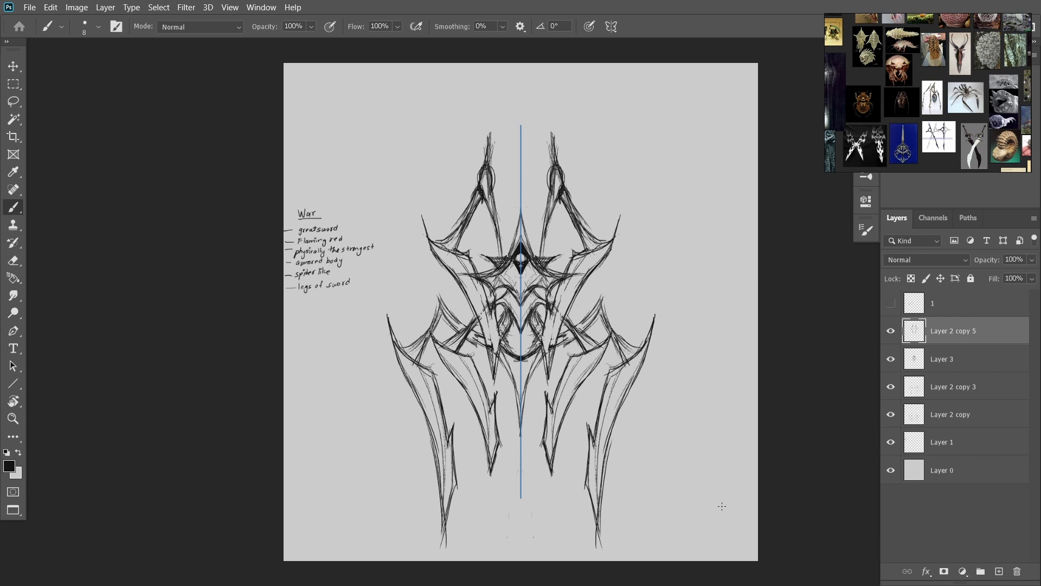
pyautogui.moveTo(614, 251); pyautogui.dragTo(620, 206)
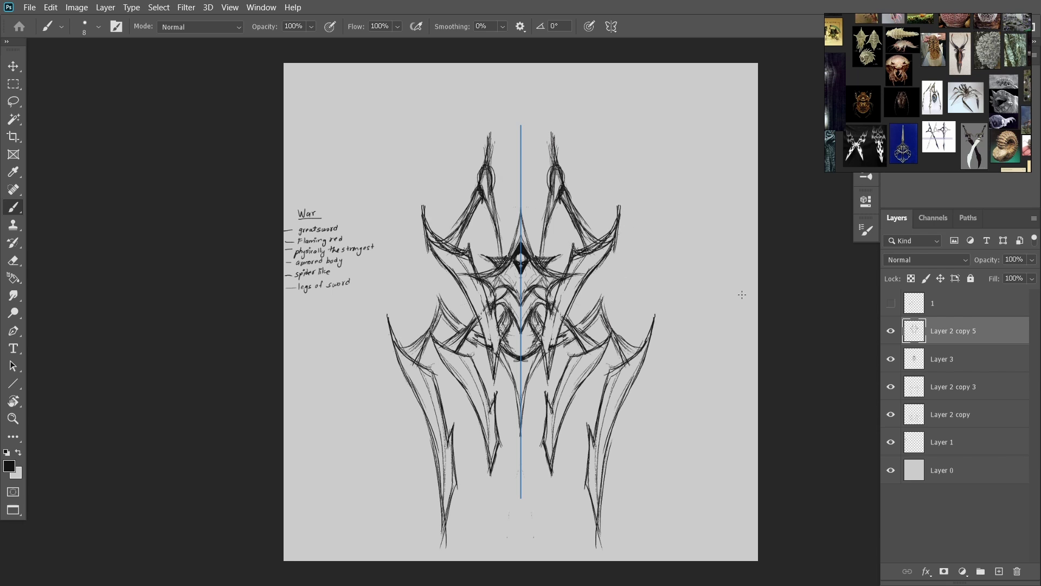
pyautogui.click(890, 332)
pyautogui.click(890, 331)
pyautogui.click(942, 359)
pyautogui.hotkey('ctrl', 't')
pyautogui.moveTo(521, 132); pyautogui.dragTo(529, 91)
pyautogui.hotkey('alt', 'space')
pyautogui.press('Escape')
pyautogui.press('Escape')
# Try shrinking the central body on Layer 3 to about 81% and shifting it along the centre axis
pyautogui.hotkey('ctrl', 't')
pyautogui.moveTo(593, 163); pyautogui.dragTo(579, 194)
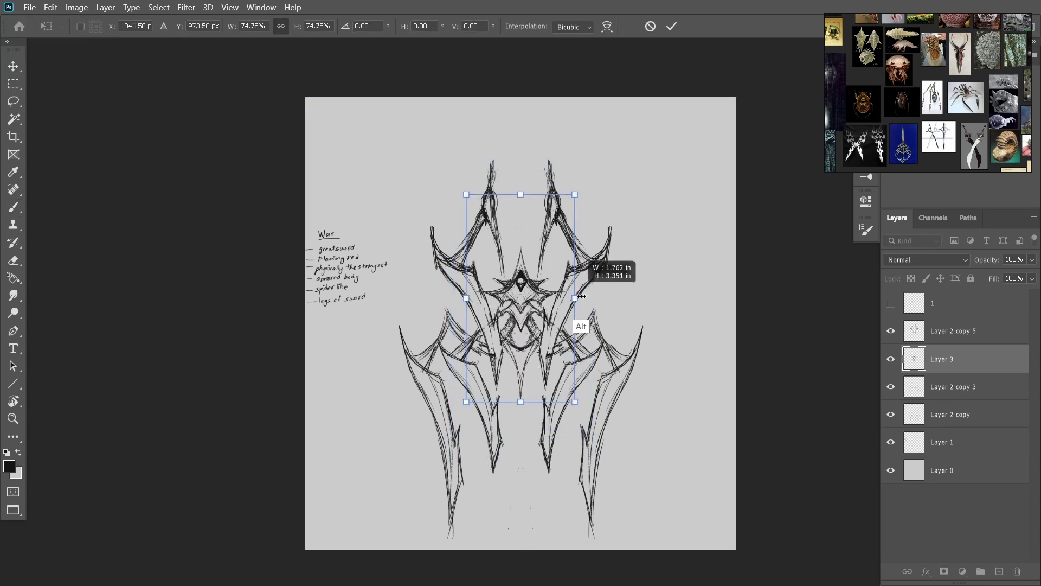
pyautogui.moveTo(524, 314)
pyautogui.mouseDown()
pyautogui.moveTo(512, 305)
pyautogui.moveTo(525, 304)
pyautogui.mouseUp()
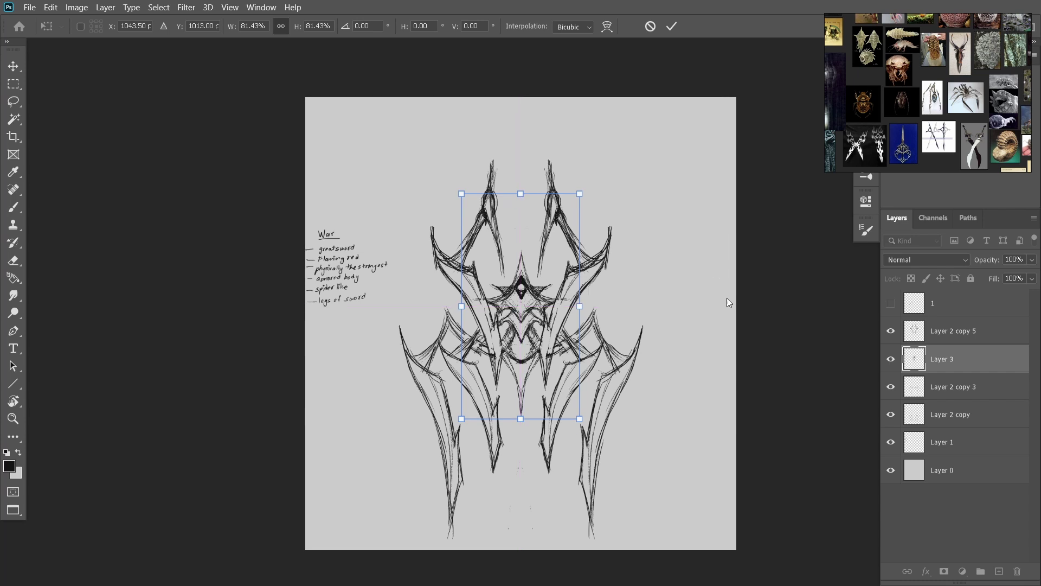
pyautogui.moveTo(521, 193); pyautogui.dragTo(522, 185)
pyautogui.press('Return')
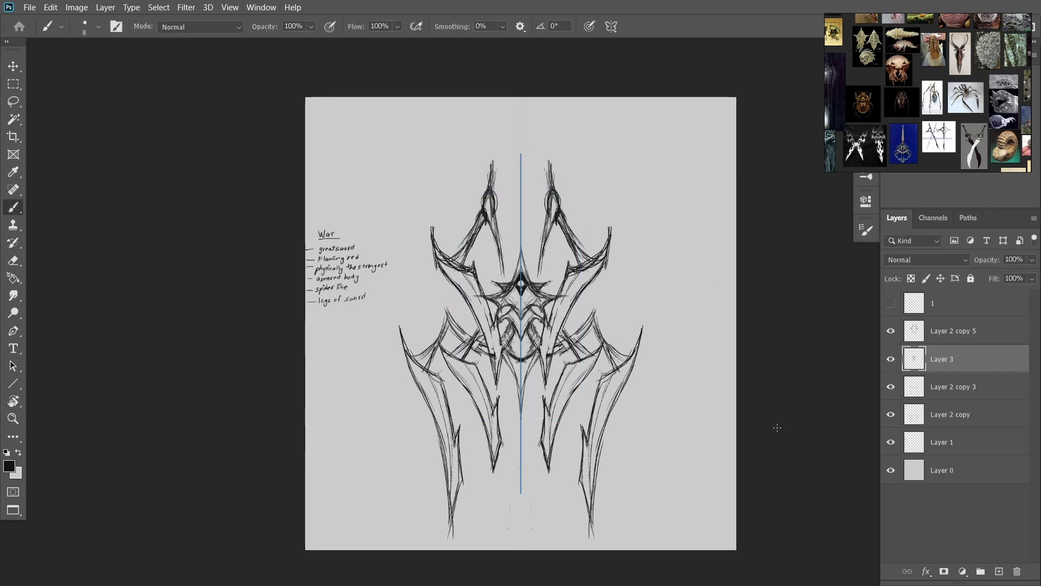
pyautogui.hotkey('ctrl', 'z')
# Scale the central body on Layer 3 proportionally about its centre to about 93%
pyautogui.hotkey('ctrl', 't')
pyautogui.moveTo(593, 163); pyautogui.dragTo(596, 158)
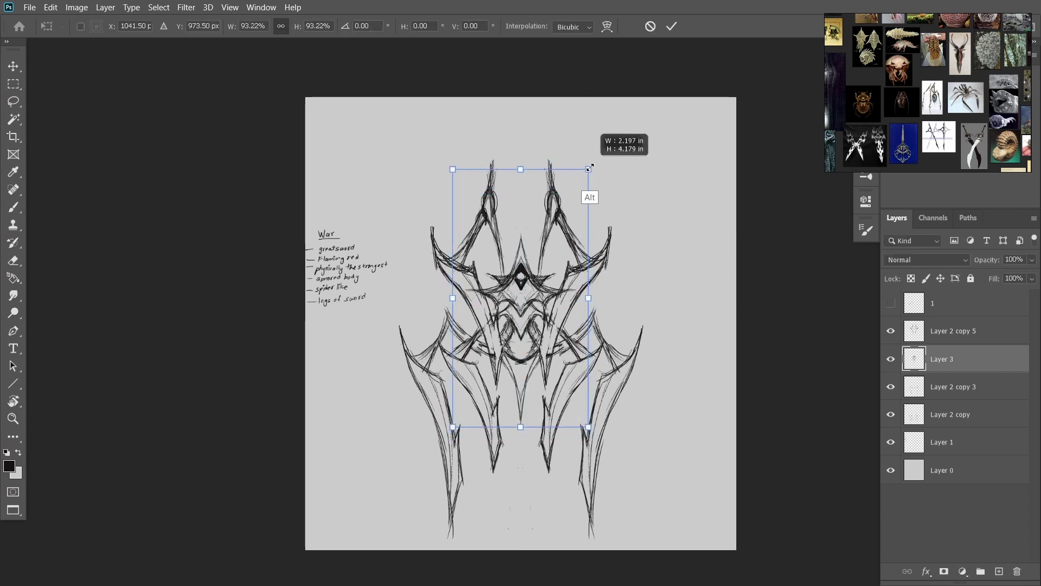
pyautogui.press('Return')
# Merge Layer 2 copy 3 and Layer 2 copy, which hold the lower limbs, into one layer
pyautogui.click(891, 388)
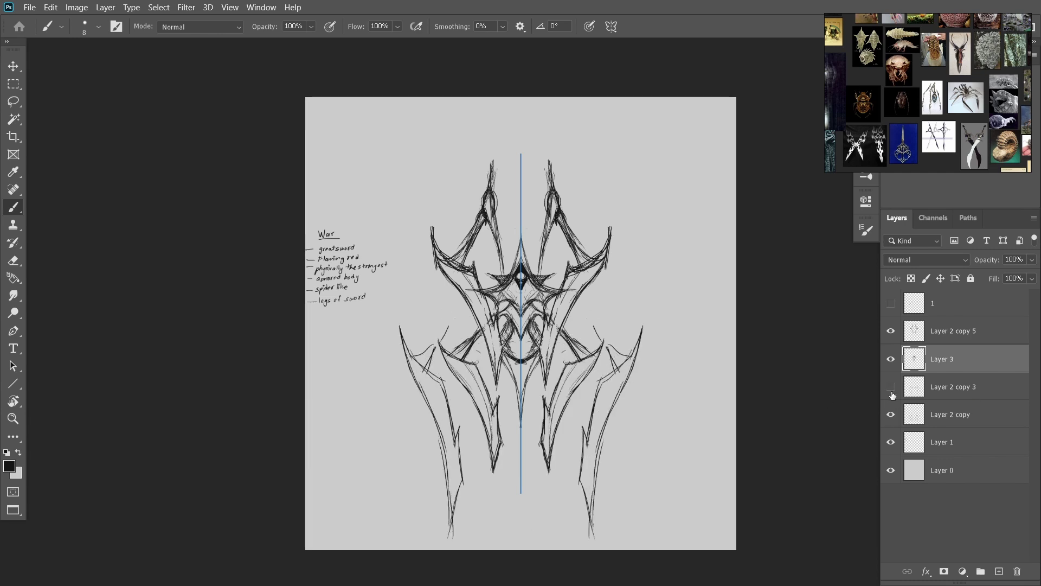
pyautogui.click(933, 387)
pyautogui.keyDown('shift'); pyautogui.click(932, 414); pyautogui.keyUp('shift')
pyautogui.hotkey('ctrl', 'e')
# Stretch the merged lower limbs vertically in both directions until the outer blades reach the canvas's lower edge
pyautogui.hotkey('ctrl', 't')
pyautogui.moveTo(520, 307); pyautogui.dragTo(520, 286)
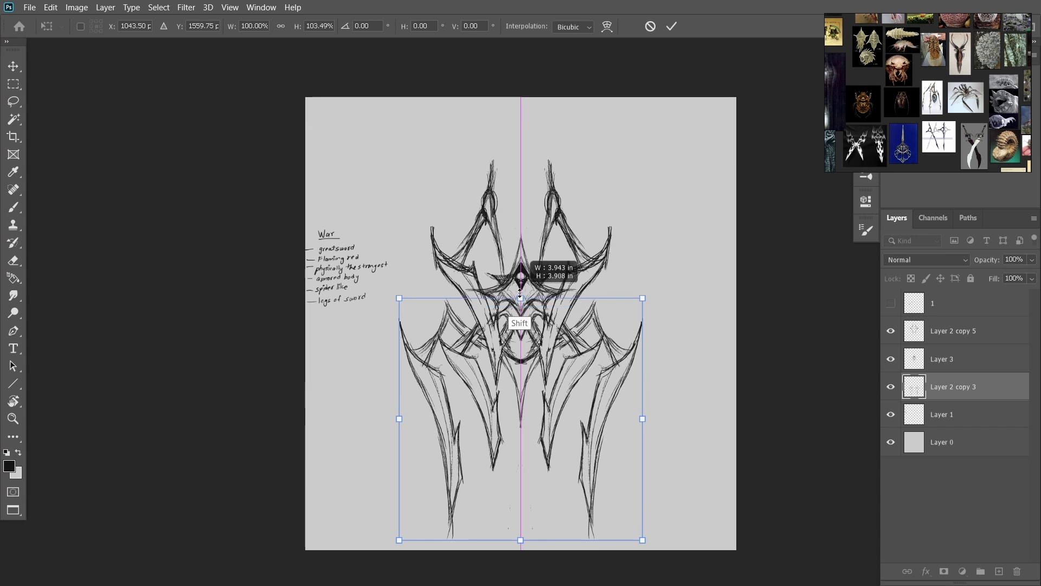
pyautogui.moveTo(521, 541); pyautogui.dragTo(519, 454)
pyautogui.press('Return')
pyautogui.press('b')
pyautogui.hotkey('ctrl', '0')
pyautogui.click(891, 386)
pyautogui.click(891, 387)
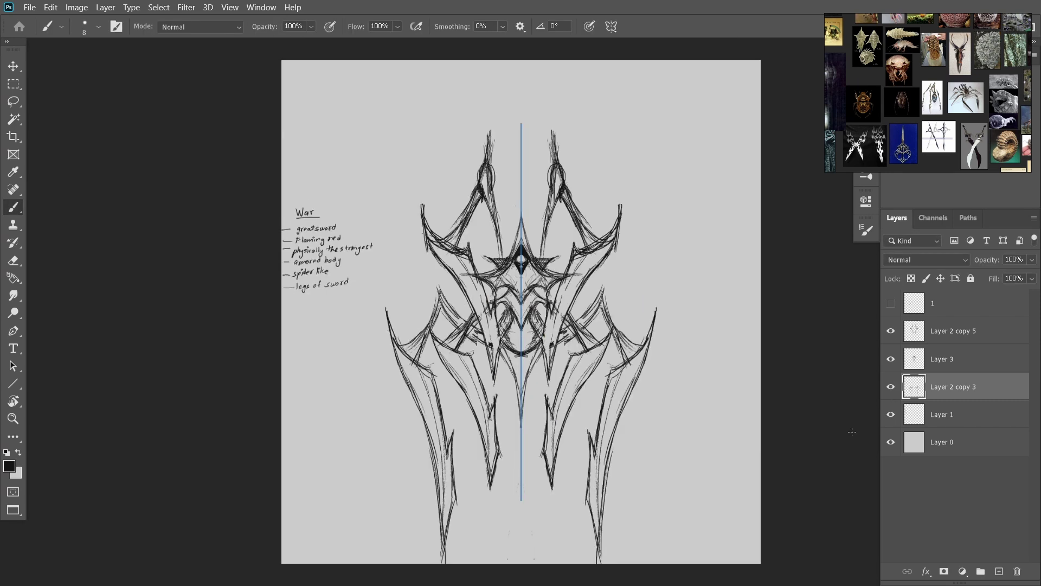
# Paint out the horizontal shoulder spikes around the head and chest on Layer 3 with the light background colour
pyautogui.hotkey('alt', ']')
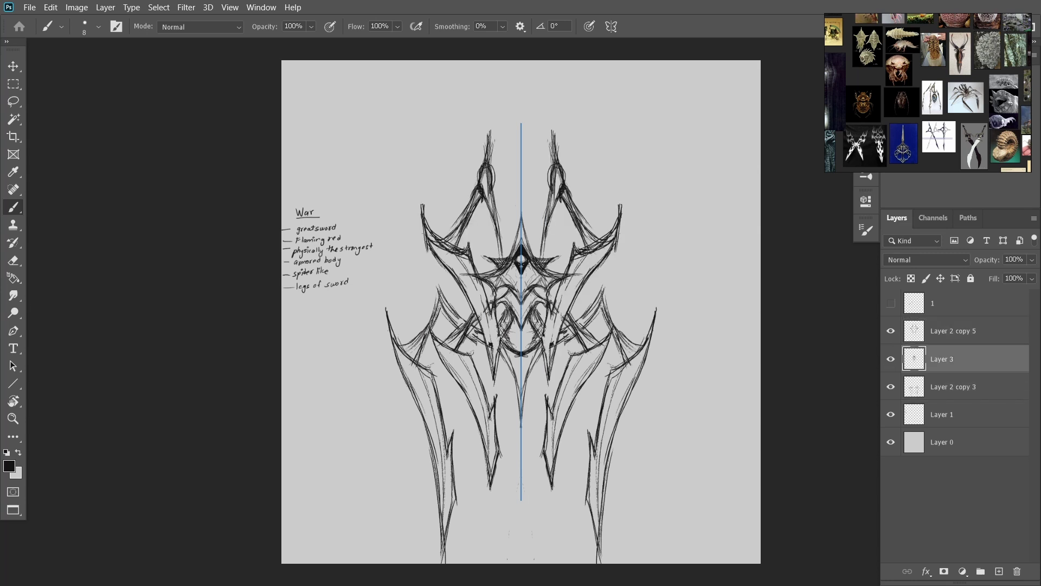
pyautogui.click(18, 452)
pyautogui.moveTo(546, 288)
pyautogui.mouseDown()
pyautogui.moveTo(552, 266)
pyautogui.moveTo(546, 272)
pyautogui.moveTo(587, 293)
pyautogui.moveTo(545, 268)
pyautogui.moveTo(540, 304)
pyautogui.mouseUp()
pyautogui.moveTo(542, 246)
pyautogui.mouseDown()
pyautogui.moveTo(529, 323)
pyautogui.moveTo(537, 274)
pyautogui.mouseUp()
pyautogui.hotkey('ctrl', 'z')
pyautogui.hotkey('ctrl', 'z')
pyautogui.hotkey('ctrl', 'z')
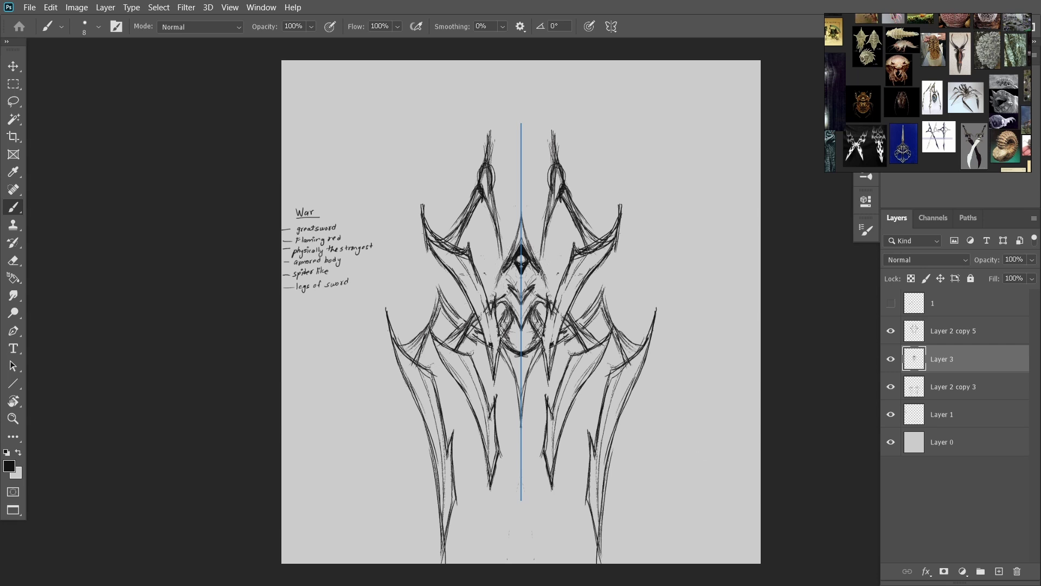
# Draw symmetrical angled ribs down the torso on Layer 3, and paint out the pointed crest above the head
pyautogui.moveTo(522, 294); pyautogui.dragTo(530, 322)
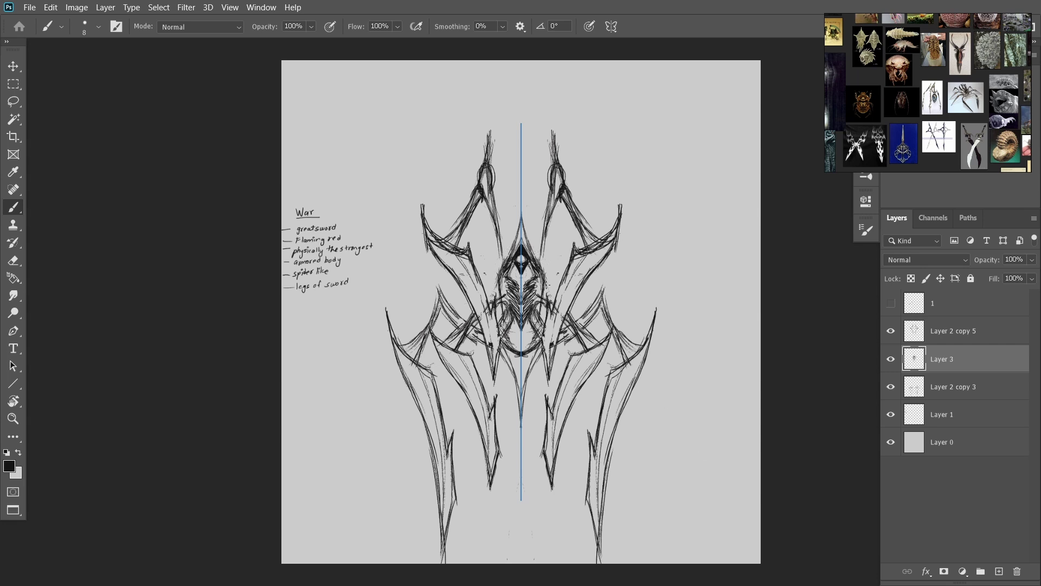
pyautogui.hotkey('ctrl', 'z')
pyautogui.press('x')
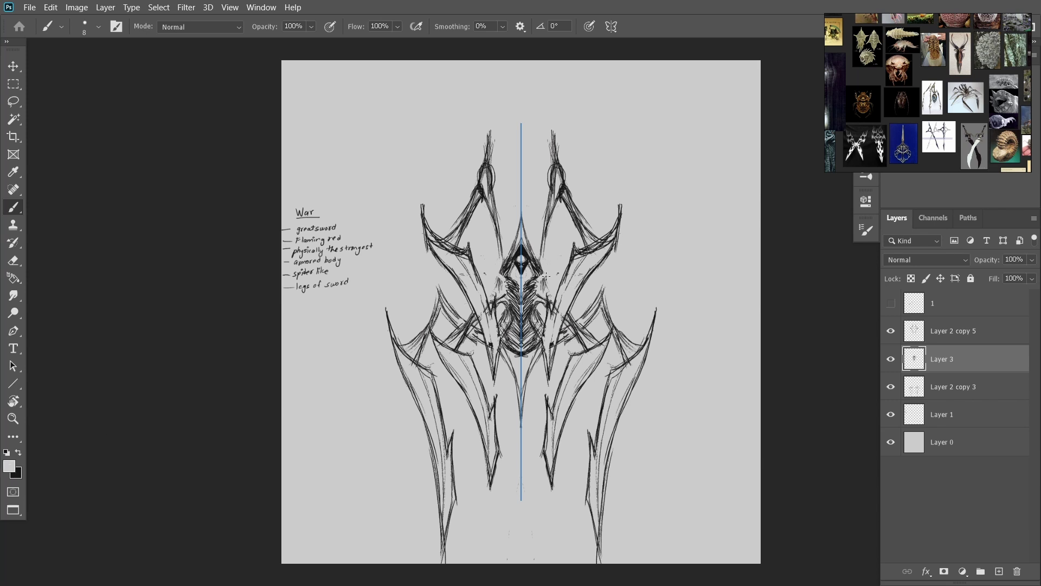
pyautogui.moveTo(524, 218); pyautogui.dragTo(522, 255)
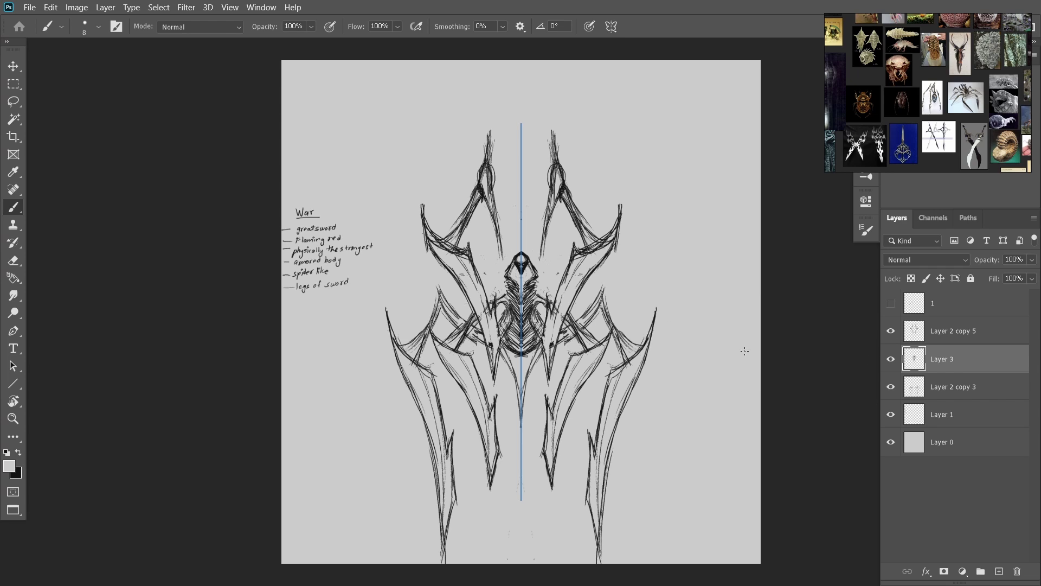
# Extend jagged black ribs outward along the torso's sides, and draw a small dark spiked crown above the head
pyautogui.press('x')
pyautogui.moveTo(542, 278); pyautogui.dragTo(533, 345)
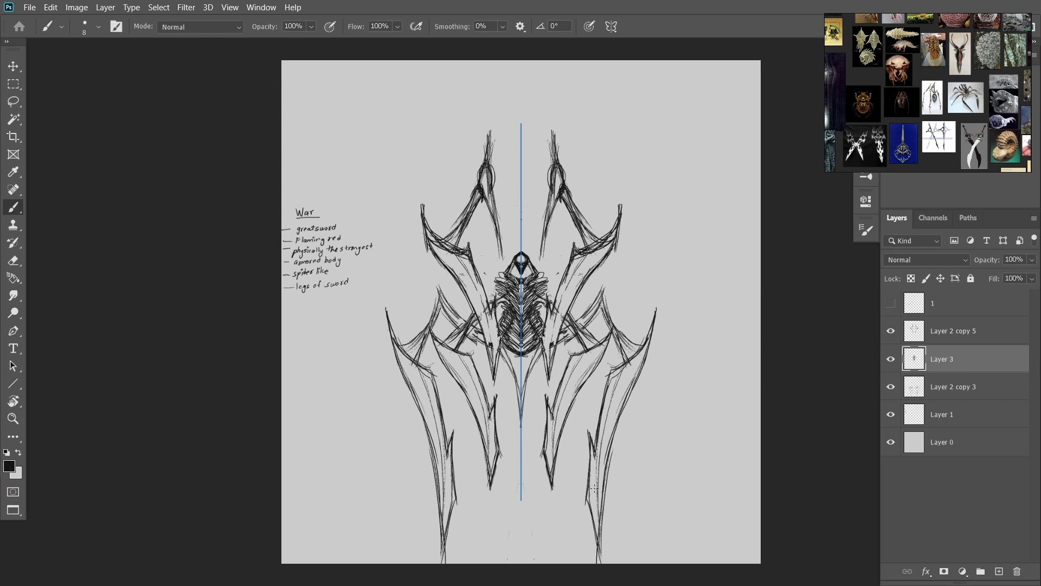
pyautogui.hotkey('ctrl', 'z')
pyautogui.moveTo(538, 274); pyautogui.dragTo(535, 325)
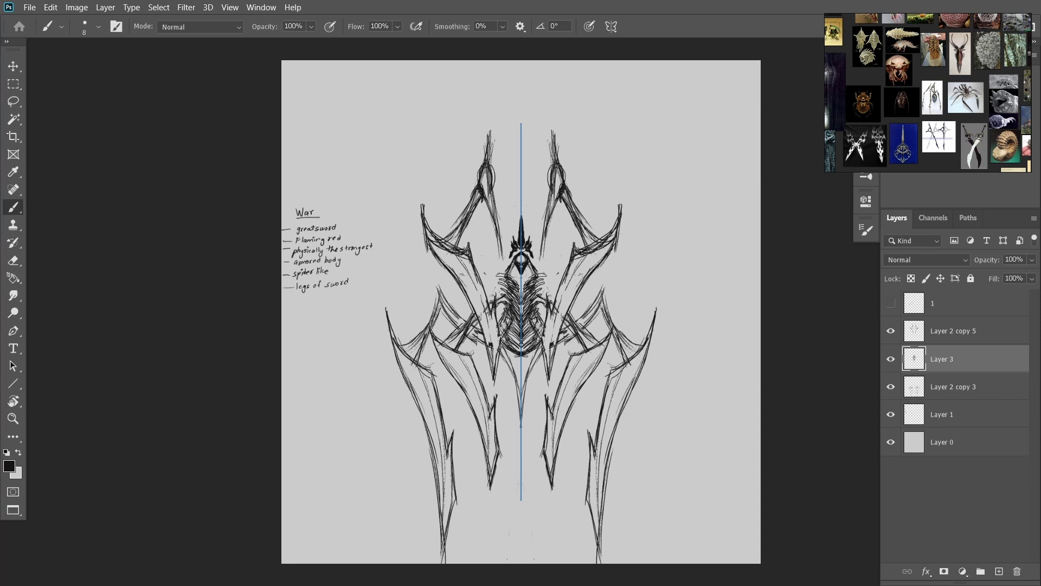
# Extend the crown's central black spike upward and add jagged spikes to both its sides on Layer 3
pyautogui.hotkey('ctrl', 'z')
pyautogui.moveTo(674, 261); pyautogui.dragTo(675, 279)
pyautogui.hotkey('ctrl', 'z')
pyautogui.hotkey('ctrl', '+')
pyautogui.moveTo(516, 224); pyautogui.dragTo(515, 288)
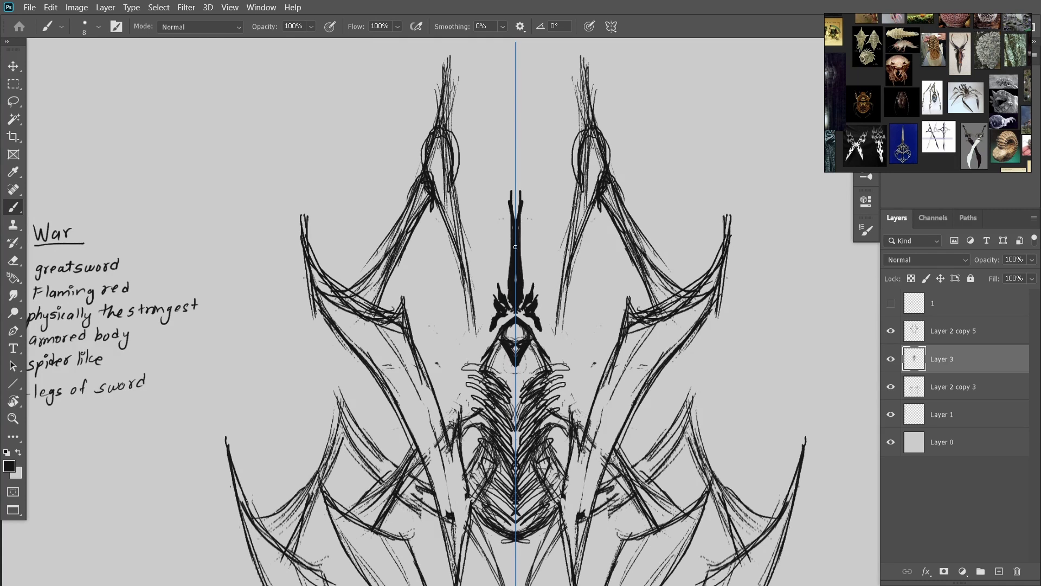
pyautogui.moveTo(524, 202); pyautogui.dragTo(527, 298)
pyautogui.hotkey('ctrl', '-')
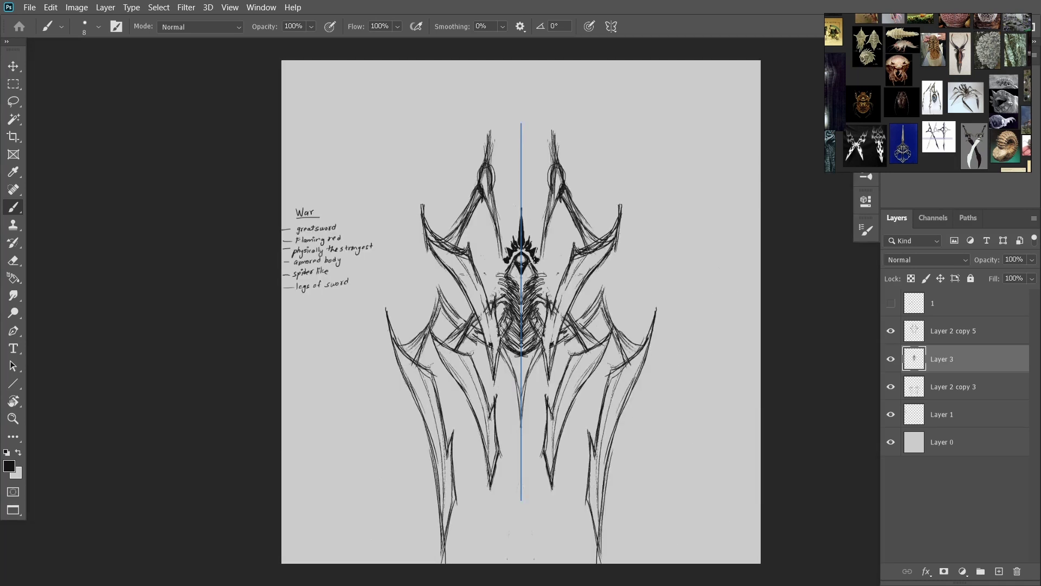
# Undo the crown's outermost side spikes
pyautogui.hotkey('ctrl', 'z')
pyautogui.hotkey('ctrl', 'z')
pyautogui.hotkey('ctrl', 'z')
pyautogui.hotkey('ctrl', 'shift', 'z')
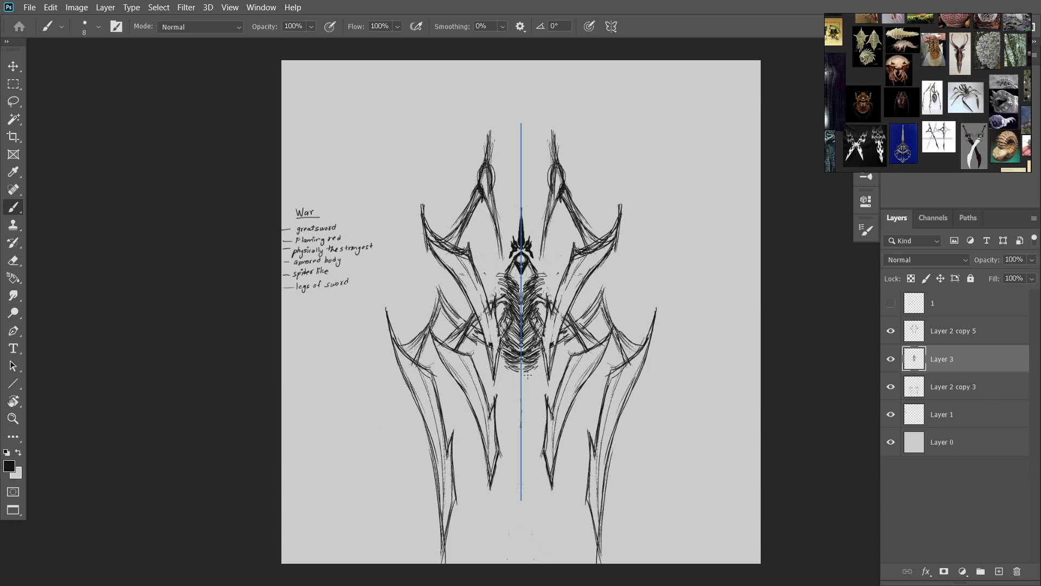
# Compare the latest torso strokes on Layer 3 by undoing and redoing them, keeping the shoulder horns and extra lower ribs
pyautogui.hotkey('ctrl', 'shift', 'z')
pyautogui.hotkey('ctrl', 'shift', 'z')
pyautogui.hotkey('ctrl', 'z')
pyautogui.hotkey('ctrl', 'shift', 'z')
pyautogui.hotkey('ctrl', 'shift', 'z')
pyautogui.hotkey('ctrl', 'shift', 'z')
pyautogui.hotkey('ctrl', 't')
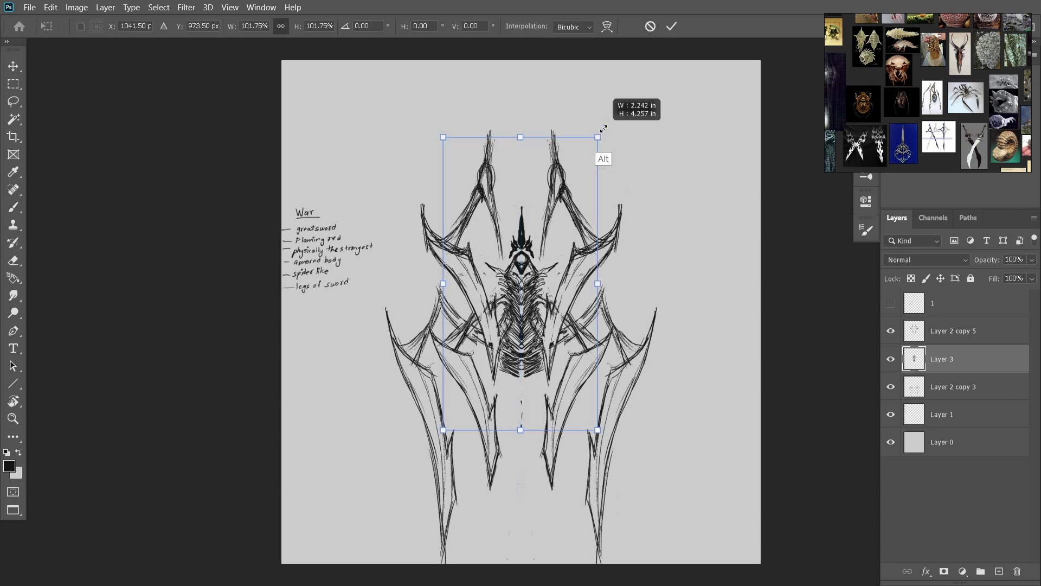
pyautogui.press('Escape')
pyautogui.hotkey('ctrl', 't')
pyautogui.press('Escape')
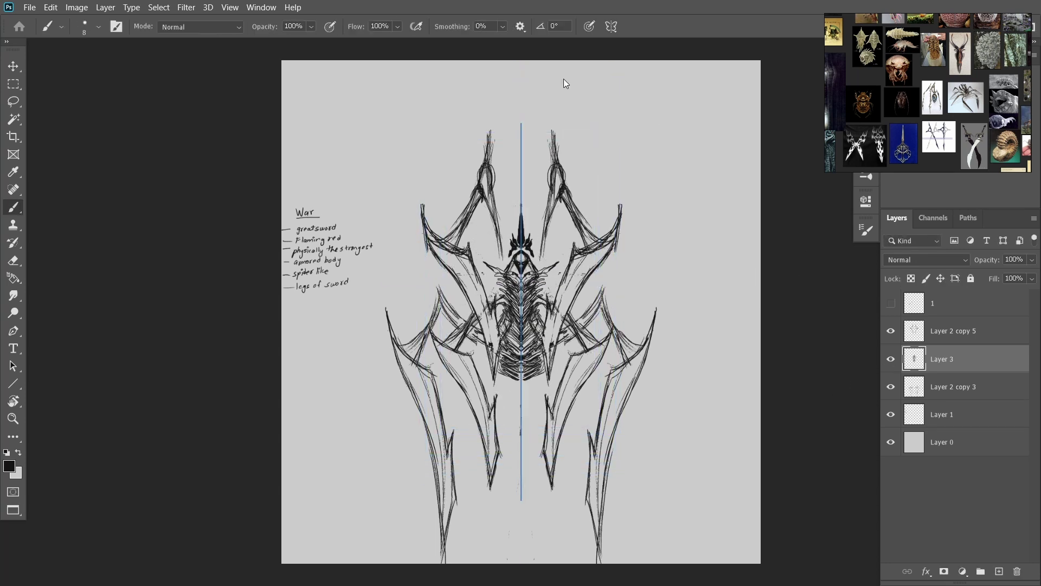
# Move the crowned head and ribbed torso on Layer 3 upward between the upper limbs
pyautogui.hotkey('ctrl', 't')
pyautogui.moveTo(559, 320); pyautogui.dragTo(557, 324)
pyautogui.press('Return')
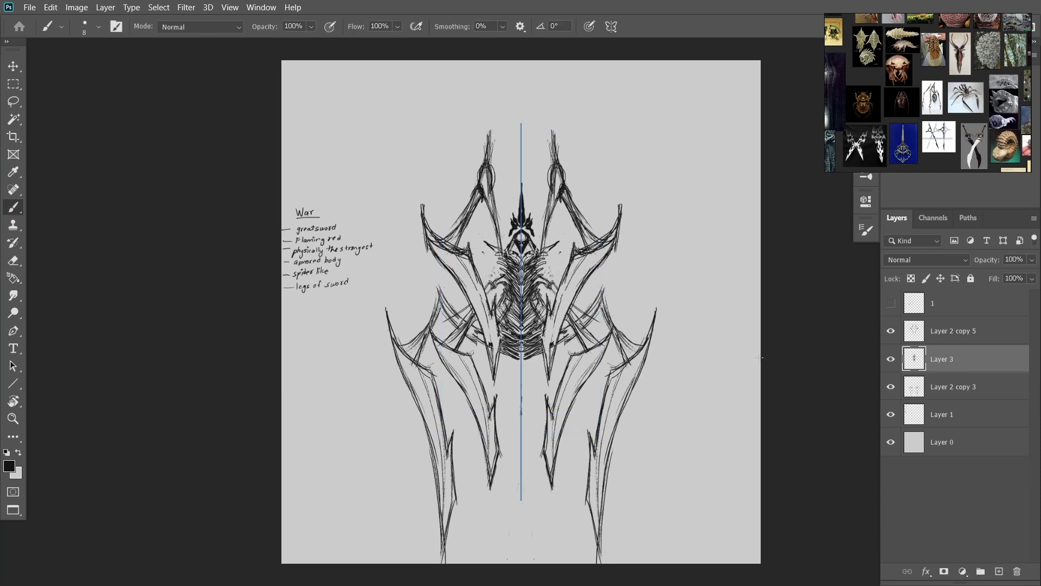
# Examine what Layer 2 copy 5, Layer 1 and Layer 2 copy 3 each contain by hiding and showing them
pyautogui.press('x')
pyautogui.click(944, 331)
pyautogui.click(891, 330)
pyautogui.click(892, 331)
pyautogui.press('e')
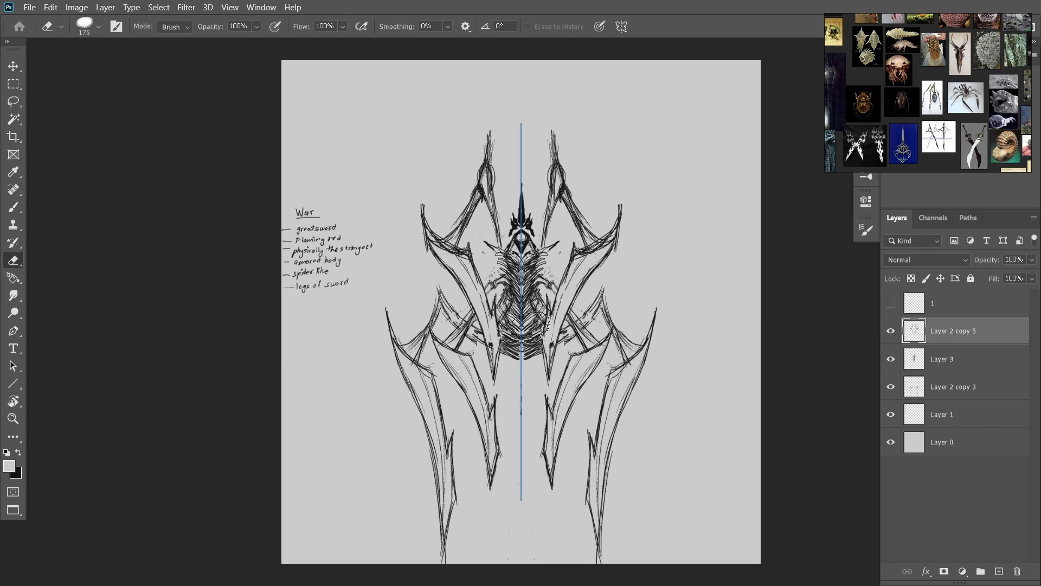
pyautogui.press('b')
pyautogui.click(891, 414)
pyautogui.click(892, 414)
pyautogui.click(890, 387)
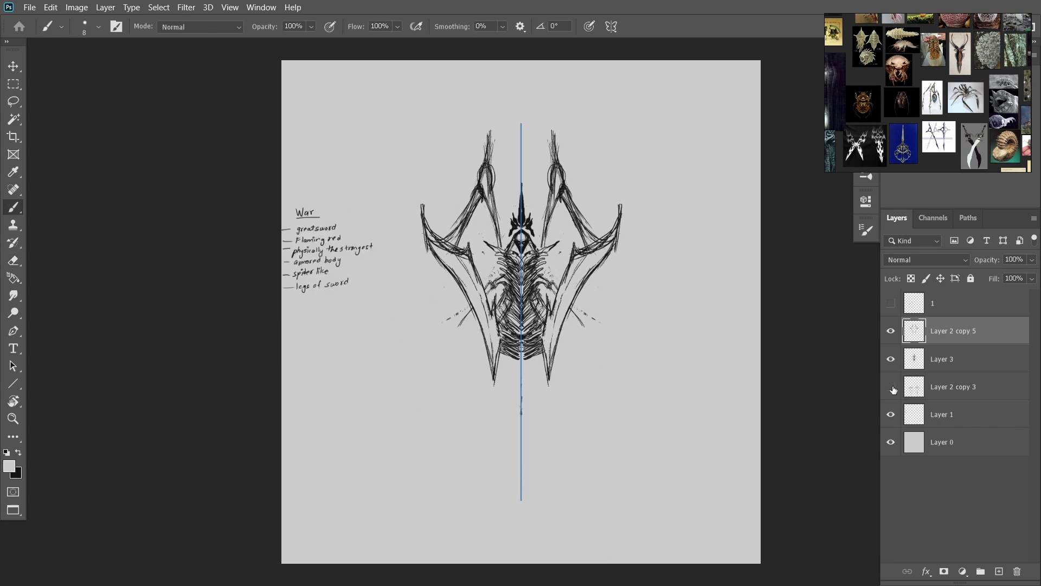
pyautogui.click(891, 387)
pyautogui.click(891, 387)
pyautogui.click(891, 386)
# Group the layers from Layer 2 copy 5 down to Layer 1 and duplicate the group
pyautogui.keyDown('shift'); pyautogui.click(943, 414); pyautogui.keyUp('shift')
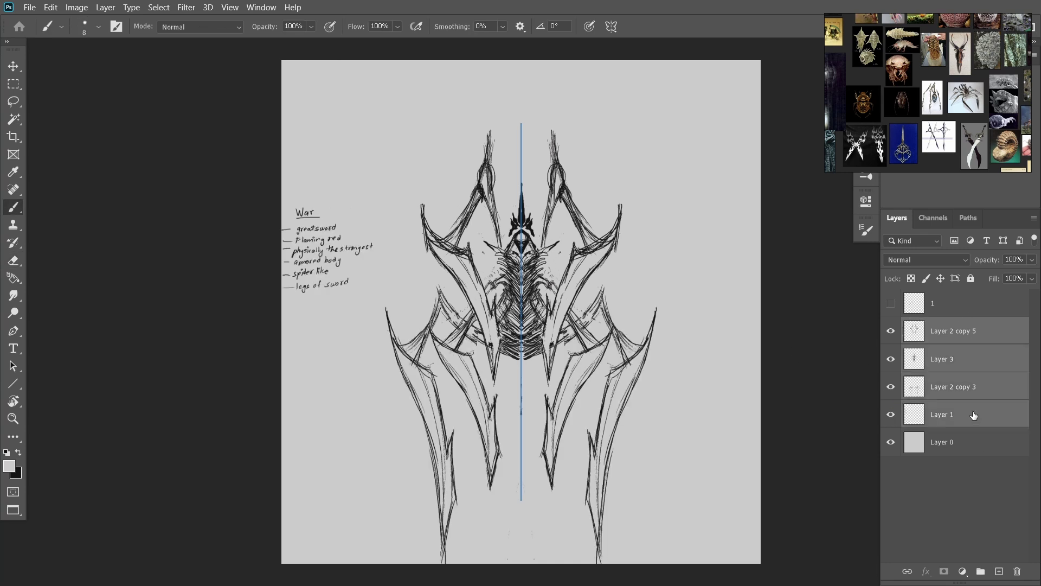
pyautogui.rightClick(943, 414)
pyautogui.click(825, 95)
pyautogui.press('Return')
pyautogui.moveTo(899, 322); pyautogui.dragTo(1000, 571)
# Hide the original Group 1 and the copy's Layer 2 copy 3, and add a new layer beneath Layer 3
pyautogui.click(891, 349)
pyautogui.click(907, 325)
pyautogui.click(891, 403)
pyautogui.hotkey('ctrl', 'shift', 'alt', 'n')
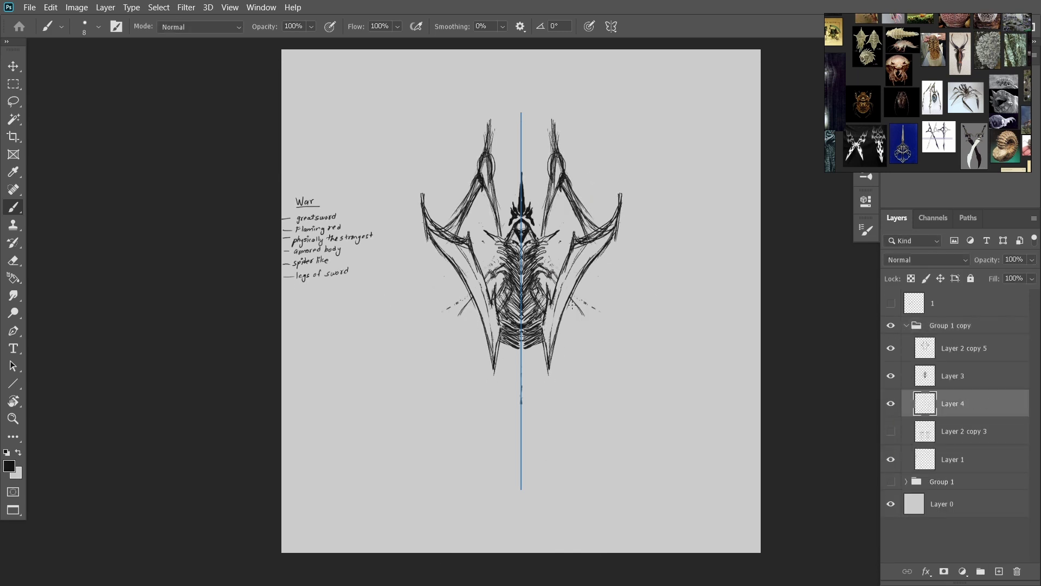
pyautogui.moveTo(571, 305)
pyautogui.mouseDown()
pyautogui.moveTo(600, 351)
pyautogui.moveTo(524, 531)
pyautogui.mouseUp()
pyautogui.hotkey('ctrl', 'z')
pyautogui.hotkey('ctrl', 'z')
pyautogui.hotkey('ctrl', 'z')
# Paint out the leftover limb strokes beside the torso on Layer 3 with the light background colour
pyautogui.hotkey('alt', ']')
pyautogui.hotkey('alt', ']')
pyautogui.hotkey('alt', '[')
pyautogui.moveTo(578, 312); pyautogui.dragTo(551, 265)
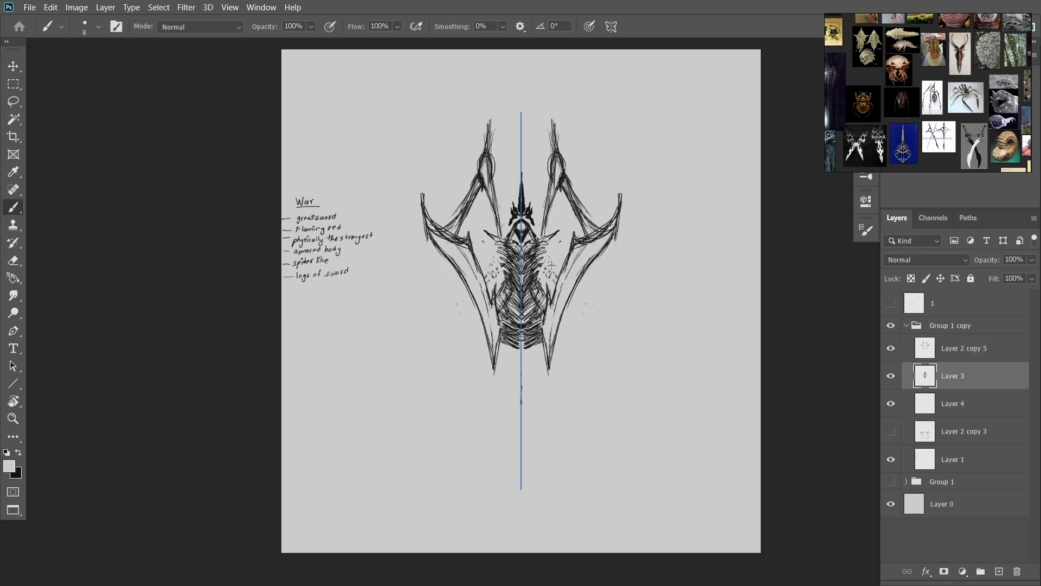
# Sketch a symmetrical pair of black curved, pointed blades hanging from the waist on Layer 4
pyautogui.hotkey('alt', '[')
pyautogui.press('x')
pyautogui.moveTo(571, 325); pyautogui.dragTo(588, 443)
pyautogui.moveTo(453, 440); pyautogui.dragTo(482, 526)
pyautogui.hotkey('ctrl', 'z')
pyautogui.hotkey('ctrl', 'z')
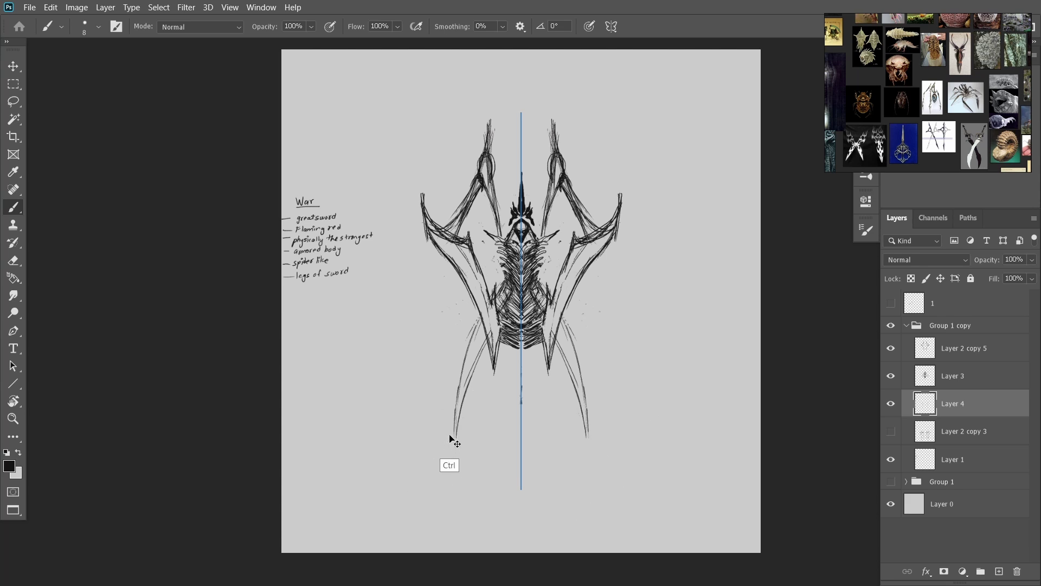
pyautogui.hotkey('ctrl', 'z')
pyautogui.moveTo(465, 358); pyautogui.dragTo(461, 404)
pyautogui.moveTo(476, 325)
pyautogui.mouseDown()
pyautogui.moveTo(458, 423)
pyautogui.moveTo(486, 355)
pyautogui.mouseUp()
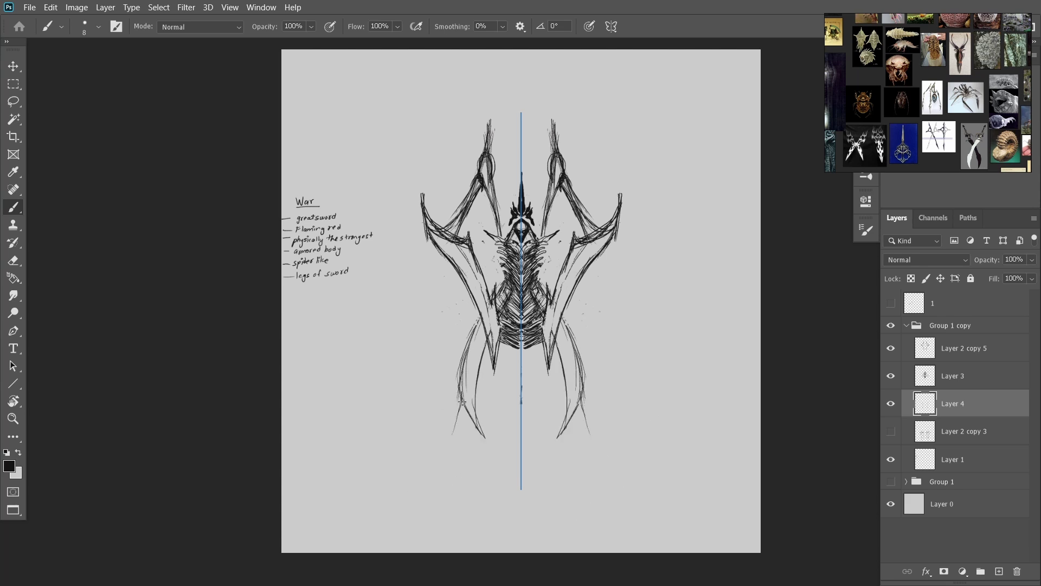
# Draw a long flared skirt with vertical folds and a wavy hem down to the canvas's lower edge on Layer 4
pyautogui.moveTo(585, 408)
pyautogui.mouseDown()
pyautogui.moveTo(645, 552)
pyautogui.moveTo(524, 550)
pyautogui.mouseUp()
pyautogui.moveTo(583, 456); pyautogui.dragTo(597, 517)
pyautogui.moveTo(534, 372); pyautogui.dragTo(536, 488)
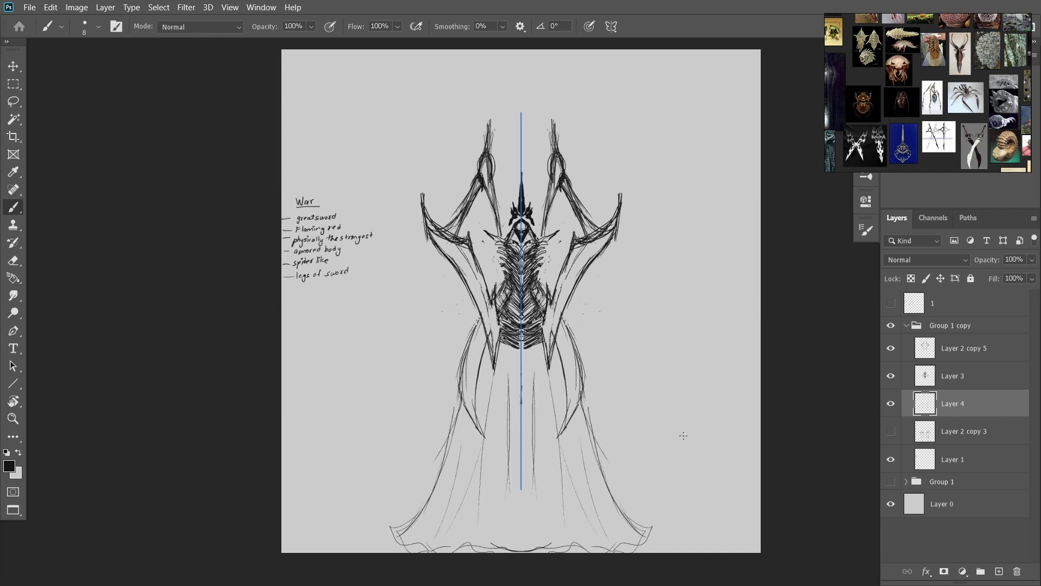
# Narrow the waist blades and skirt on Layer 4 to about 85% width, centred on the symmetry axis
pyautogui.hotkey('ctrl', 't')
pyautogui.moveTo(651, 418); pyautogui.dragTo(581, 437)
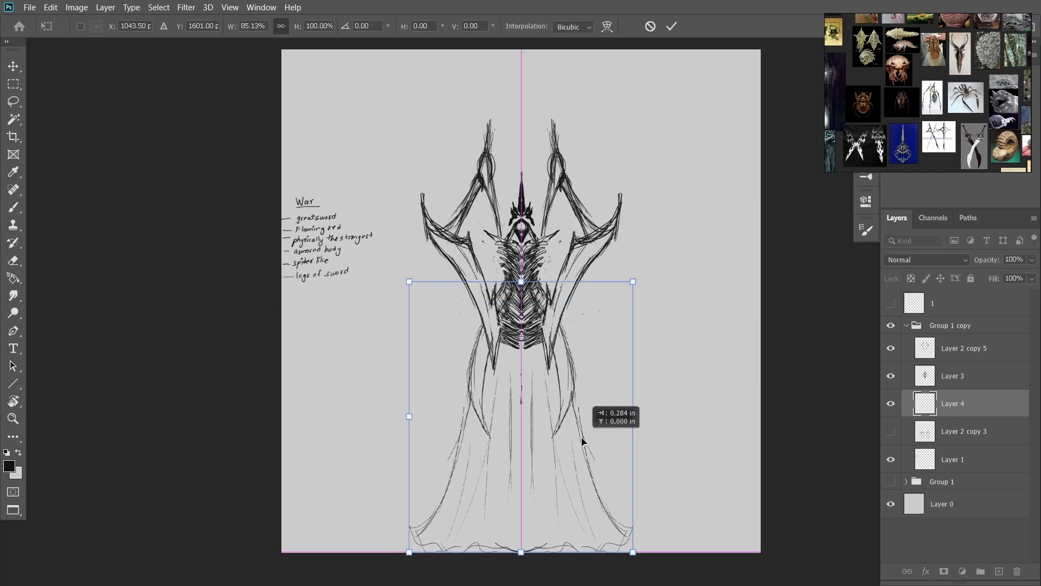
pyautogui.press('Return')
# Extend the angled ribs on Layer 3 down over the waist into a pointed abdomen
pyautogui.click(953, 375)
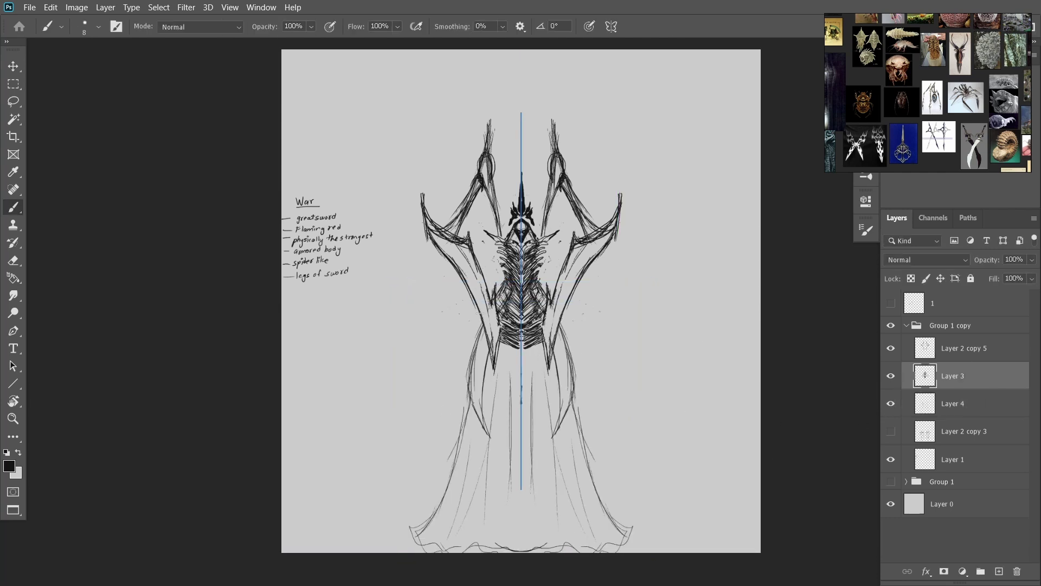
pyautogui.moveTo(678, 337); pyautogui.dragTo(678, 434)
pyautogui.moveTo(504, 347); pyautogui.dragTo(521, 421)
pyautogui.moveTo(553, 380); pyautogui.dragTo(528, 427)
# Thicken and darken the curved waist blades on Layer 4, adding jagged hooked tips
pyautogui.hotkey('alt', '[')
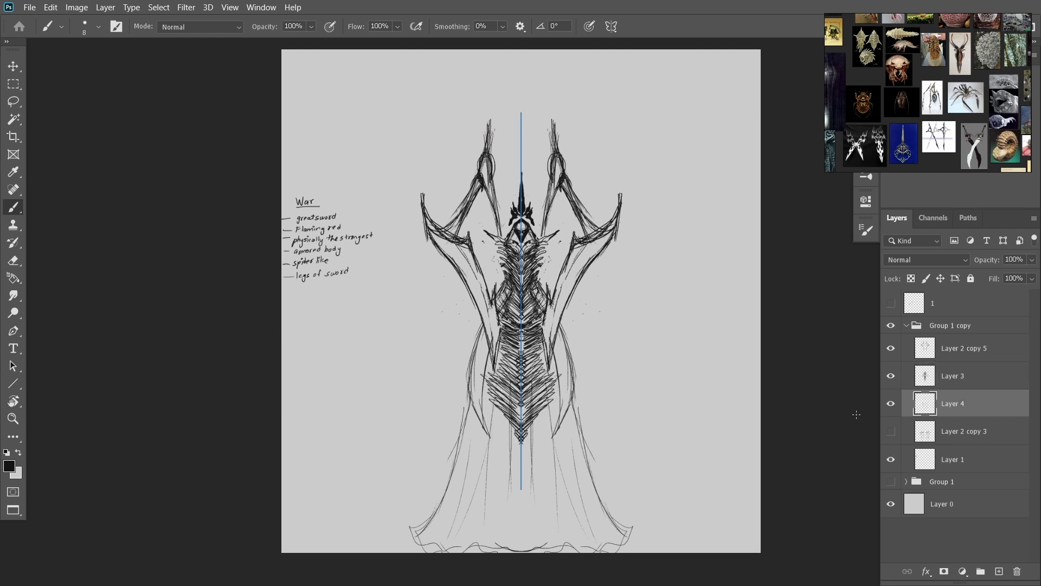
pyautogui.moveTo(553, 358); pyautogui.dragTo(547, 439)
pyautogui.moveTo(565, 326); pyautogui.dragTo(584, 415)
pyautogui.hotkey('ctrl', 'z')
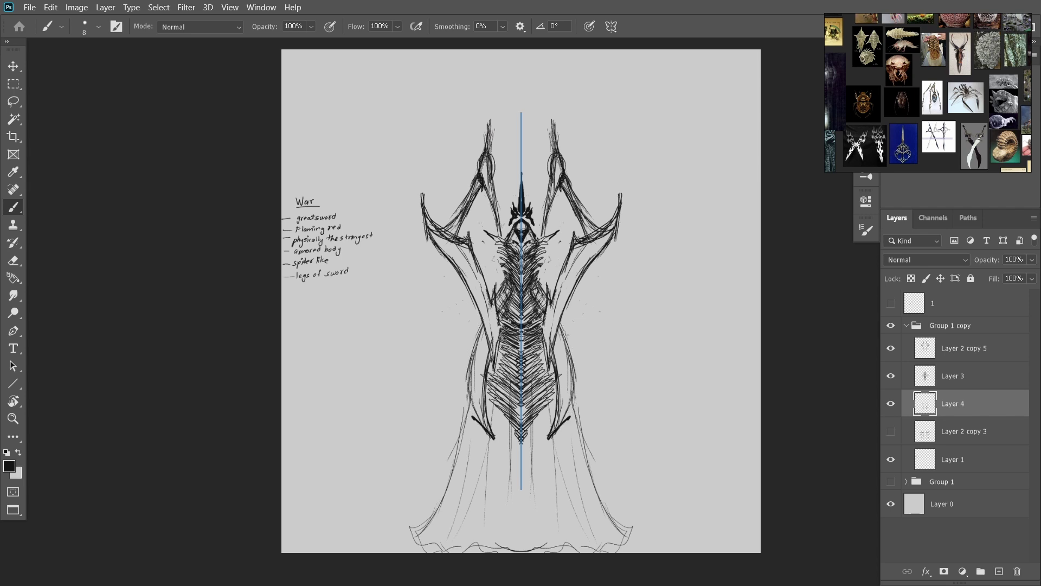
pyautogui.moveTo(565, 334)
pyautogui.mouseDown()
pyautogui.moveTo(581, 423)
pyautogui.moveTo(579, 401)
pyautogui.moveTo(549, 437)
pyautogui.mouseUp()
pyautogui.moveTo(557, 352); pyautogui.dragTo(550, 401)
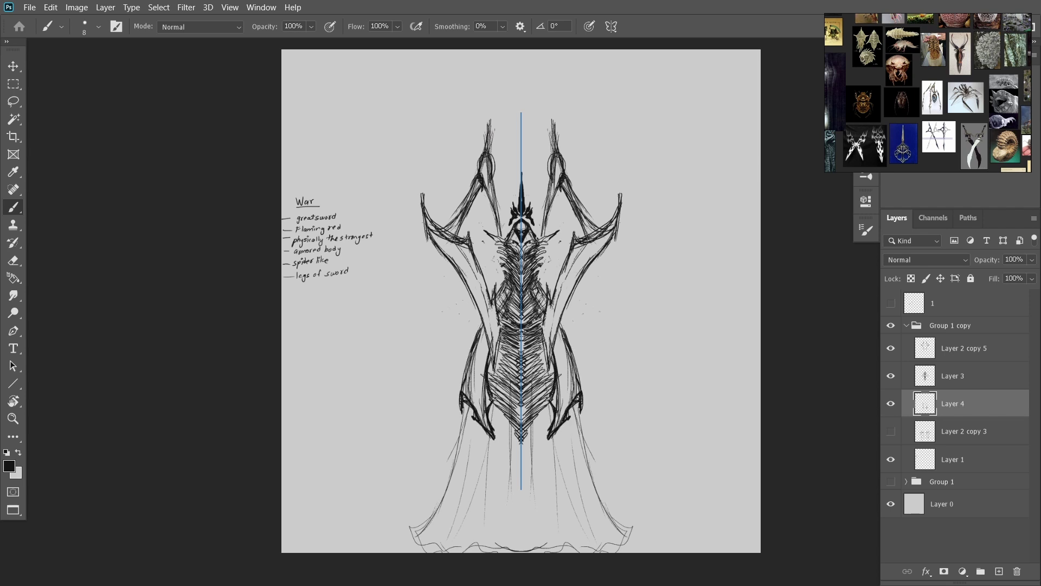
# Draw dark shoulder plates beside the chest on Layer 3, and undo the trial blade outlines along the body's sides
pyautogui.click(931, 378)
pyautogui.moveTo(542, 239)
pyautogui.mouseDown()
pyautogui.moveTo(563, 266)
pyautogui.moveTo(589, 355)
pyautogui.moveTo(597, 323)
pyautogui.moveTo(610, 455)
pyautogui.mouseUp()
pyautogui.moveTo(600, 404); pyautogui.dragTo(609, 451)
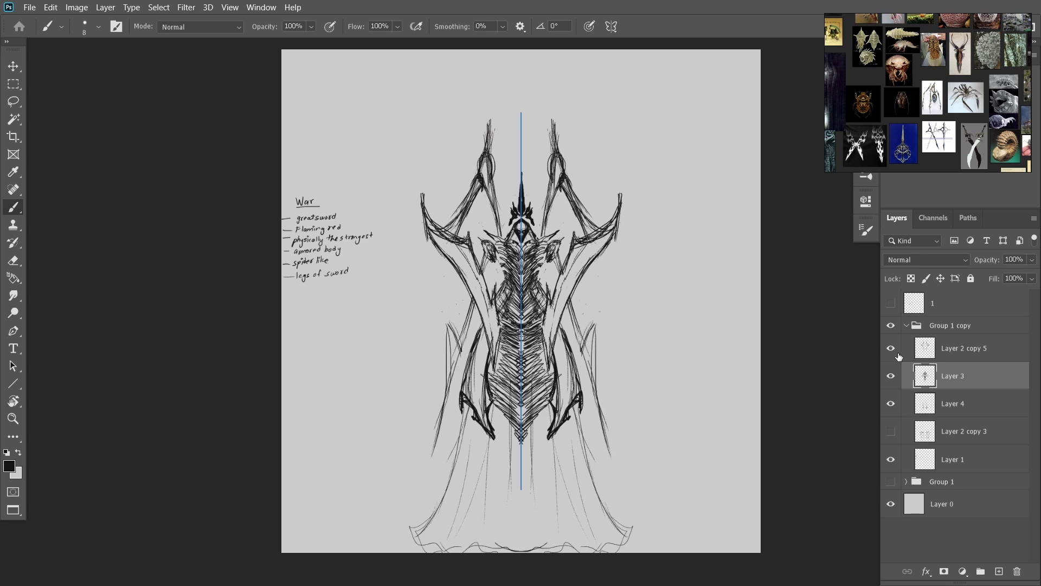
pyautogui.hotkey('ctrl', 'z')
pyautogui.hotkey('ctrl', 'shift', 'z')
pyautogui.hotkey('ctrl', 'z')
pyautogui.hotkey('ctrl', 'shift', 'z')
pyautogui.hotkey('ctrl', 'z')
pyautogui.hotkey('ctrl', 'z')
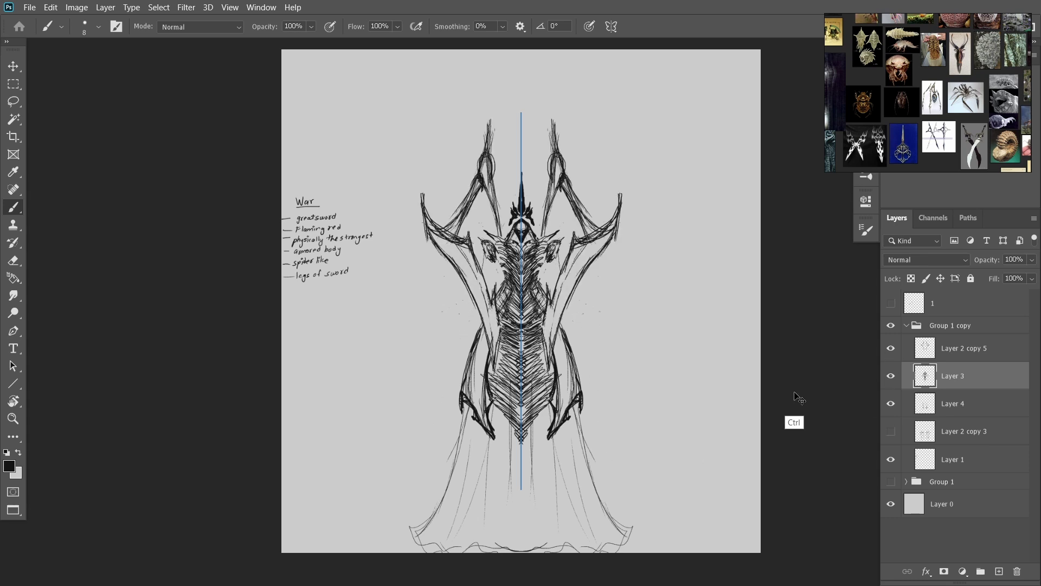
# Try to shrink the upper limbs on Layer 2 copy 5 and position them closer around the torso
pyautogui.hotkey('alt', ']')
pyautogui.hotkey('ctrl', 't')
pyautogui.moveTo(623, 116)
pyautogui.mouseDown()
pyautogui.moveTo(639, 190)
pyautogui.moveTo(723, 169)
pyautogui.moveTo(523, 142)
pyautogui.moveTo(623, 116)
pyautogui.moveTo(620, 212)
pyautogui.moveTo(600, 232)
pyautogui.mouseUp()
pyautogui.moveTo(521, 232); pyautogui.dragTo(521, 181)
pyautogui.press('Return')
pyautogui.press('b')
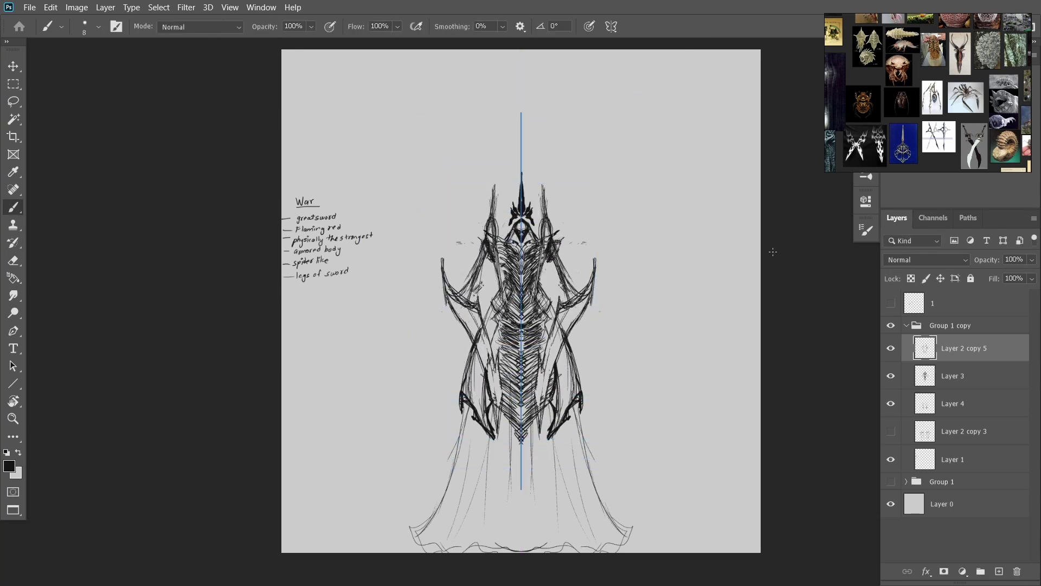
pyautogui.hotkey('ctrl', 'z')
# Rotate the upper limbs on Layer 2 copy 5 counterclockwise by about 15 degrees
pyautogui.press('l')
pyautogui.moveTo(465, 100)
pyautogui.mouseDown()
pyautogui.moveTo(477, 431)
pyautogui.moveTo(466, 100)
pyautogui.mouseUp()
pyautogui.hotkey('ctrl', 't')
pyautogui.moveTo(680, 404); pyautogui.dragTo(674, 333)
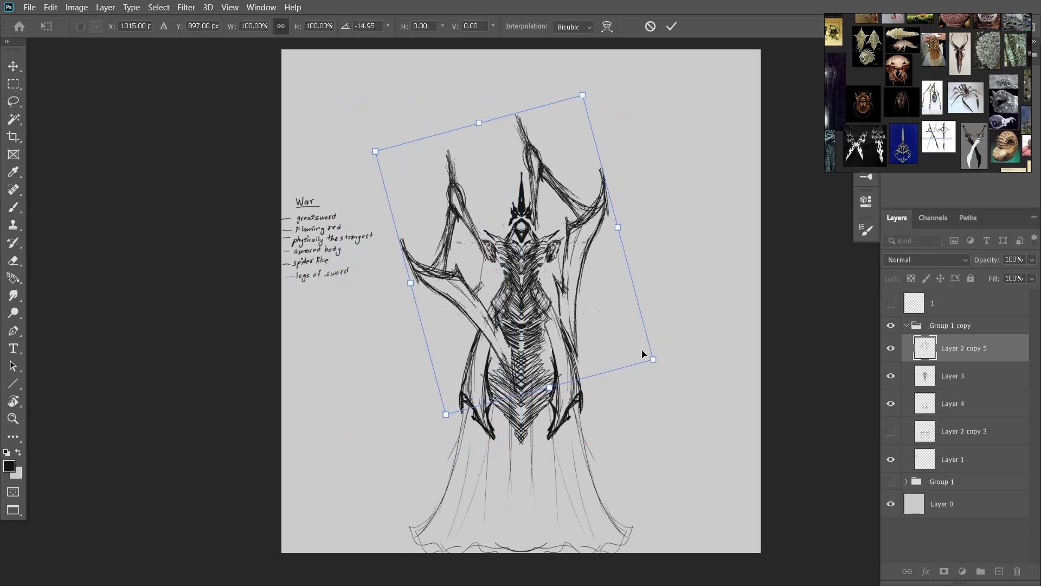
pyautogui.press('Return')
pyautogui.hotkey('ctrl', 'd')
# Erase the right upper limb on Layer 2 copy 5, keeping only the tilted left one
pyautogui.press('e')
pyautogui.hotkey('ctrl', 'z')
pyautogui.hotkey('ctrl', 'z')
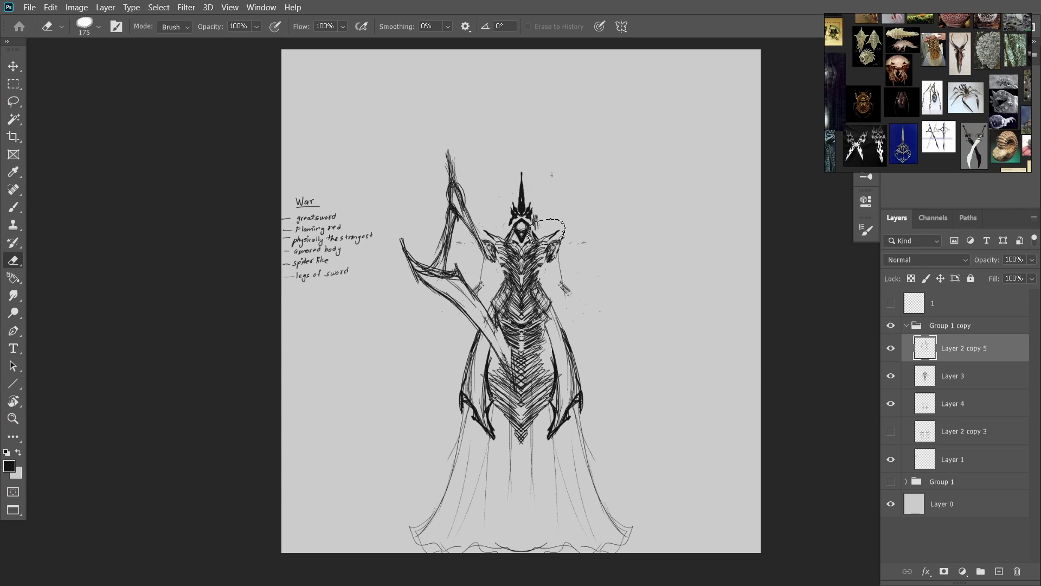
# Duplicate the left upper limb, flip it horizontally, place it on the body's right side and merge both limbs into one layer
pyautogui.hotkey('ctrl', 'j')
pyautogui.hotkey('ctrl', 't')
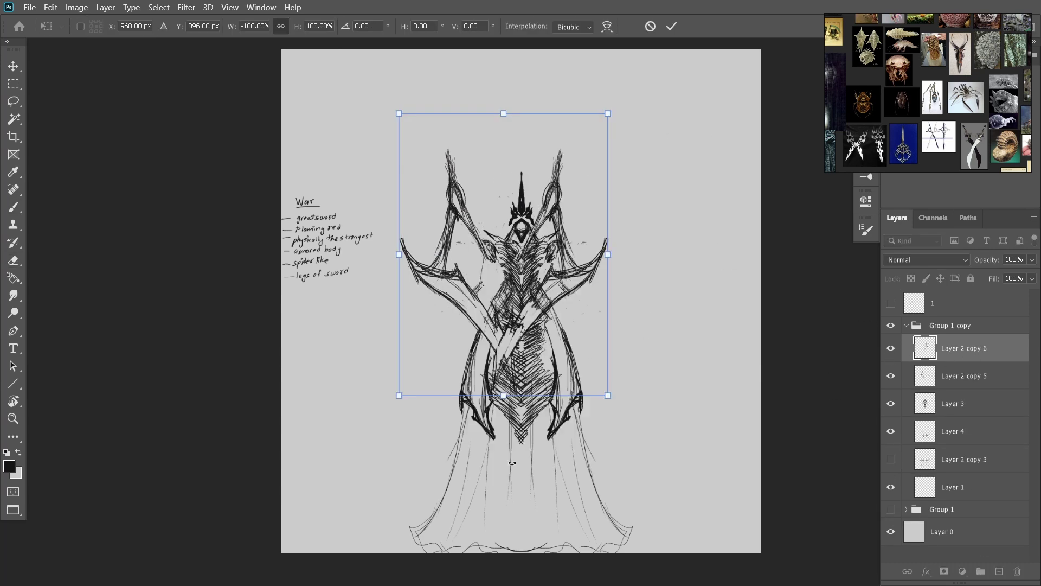
pyautogui.moveTo(564, 261); pyautogui.dragTo(601, 263)
pyautogui.press('Return')
pyautogui.press('b')
pyautogui.hotkey('ctrl', 'e')
# Show Group 1 alongside its copy and delete the duplicate Layer 1 from Group 1 copy
pyautogui.click(949, 325)
pyautogui.click(891, 481)
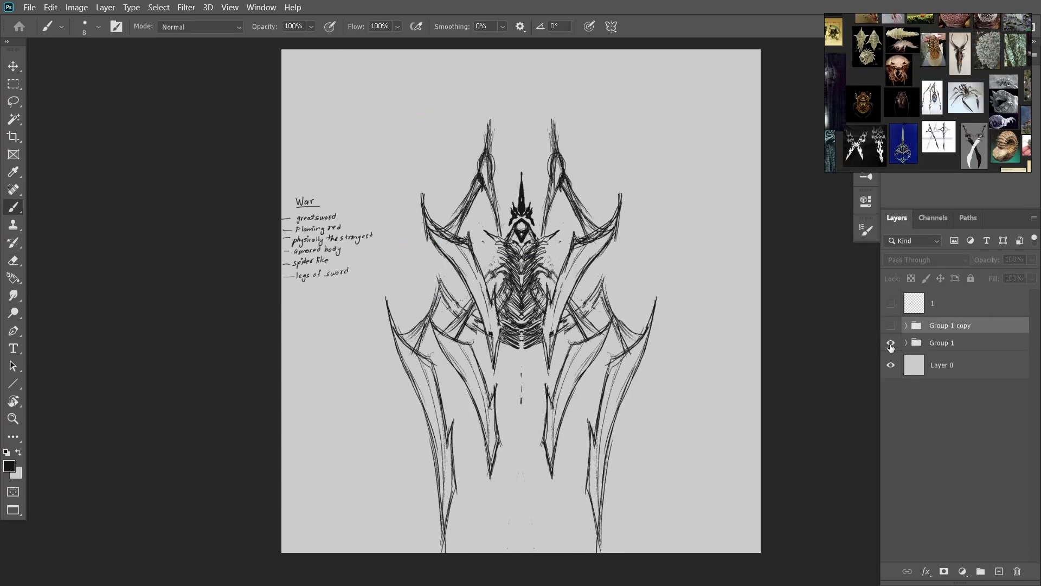
pyautogui.click(906, 482)
pyautogui.click(963, 459)
pyautogui.scroll(-2, 976, 423)
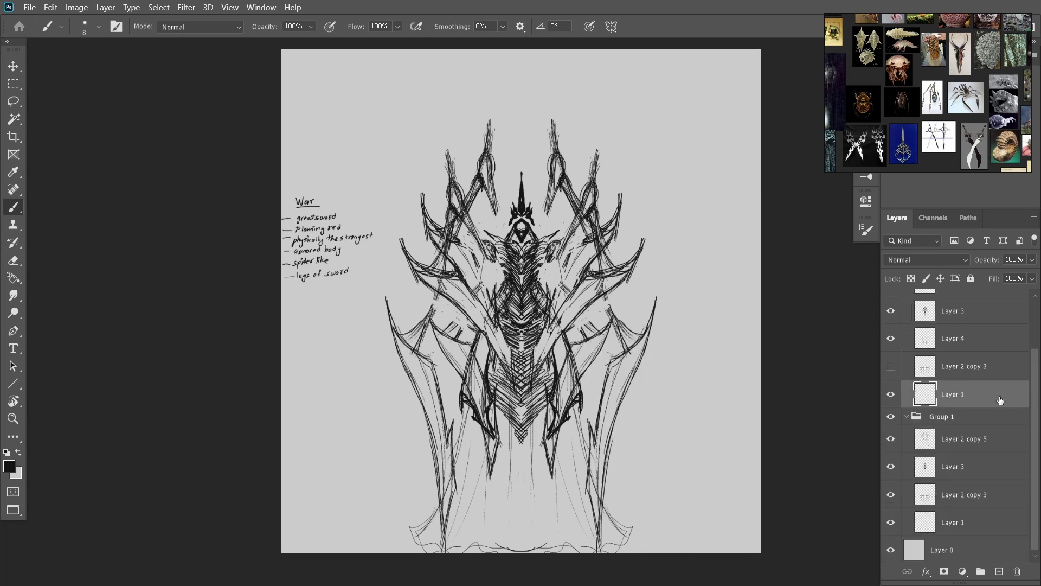
pyautogui.click(1018, 571)
pyautogui.click(476, 233)
# Move Layer 1 out of Group 1 so that it sits directly above Layer 0
pyautogui.click(906, 454)
pyautogui.click(908, 457)
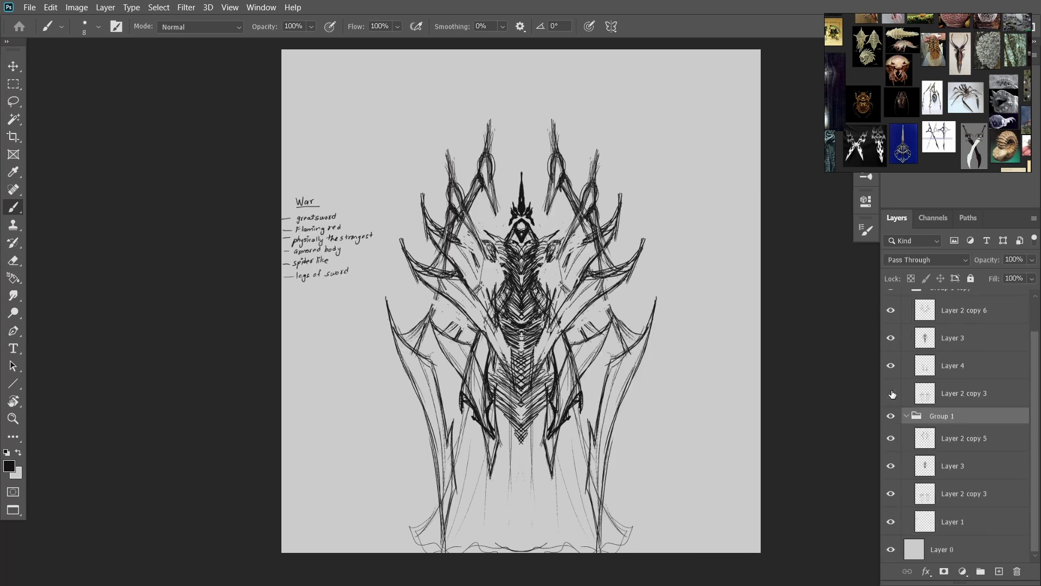
pyautogui.click(894, 397)
pyautogui.moveTo(953, 449); pyautogui.dragTo(957, 472)
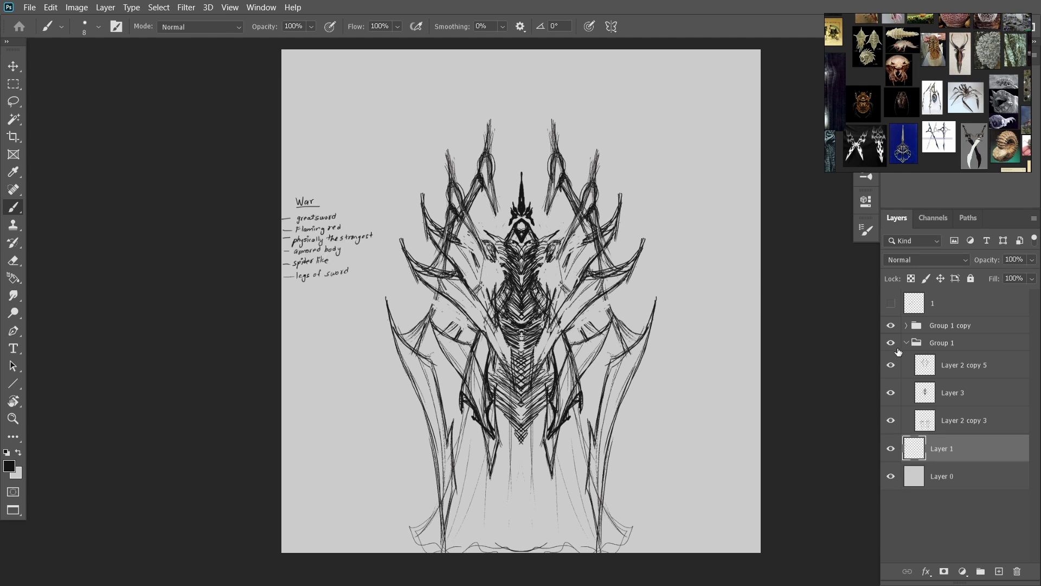
# Collapse Group 1, compare the two design versions by toggling the groups, and hide Group 1
pyautogui.click(906, 342)
pyautogui.click(890, 343)
pyautogui.click(890, 343)
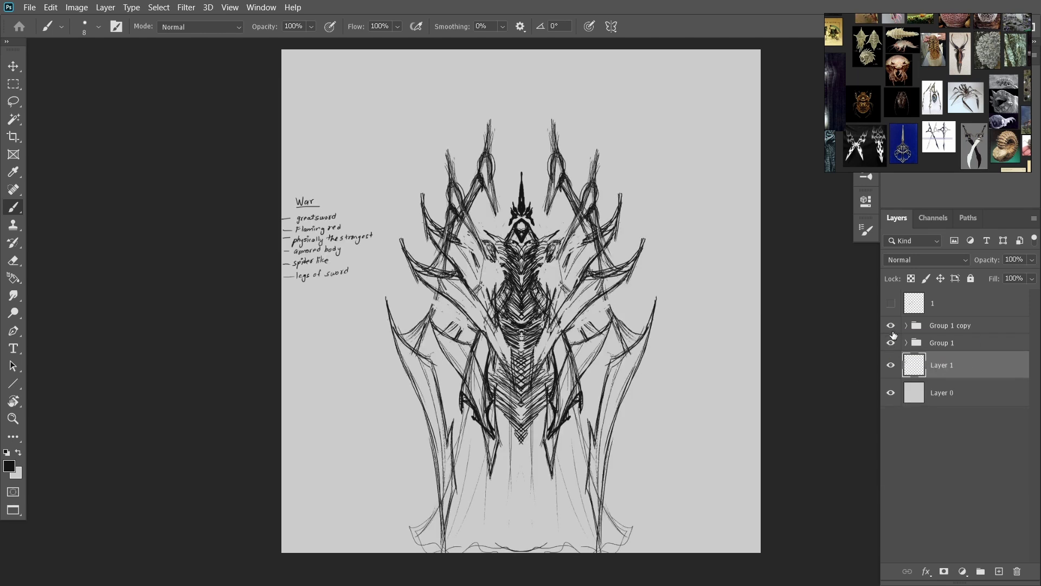
pyautogui.click(892, 327)
pyautogui.click(891, 327)
pyautogui.click(891, 327)
pyautogui.click(891, 327)
pyautogui.click(891, 342)
# Add a Hue/Saturation adjustment clipped to the upper limbs on Layer 2 copy 6
pyautogui.click(906, 326)
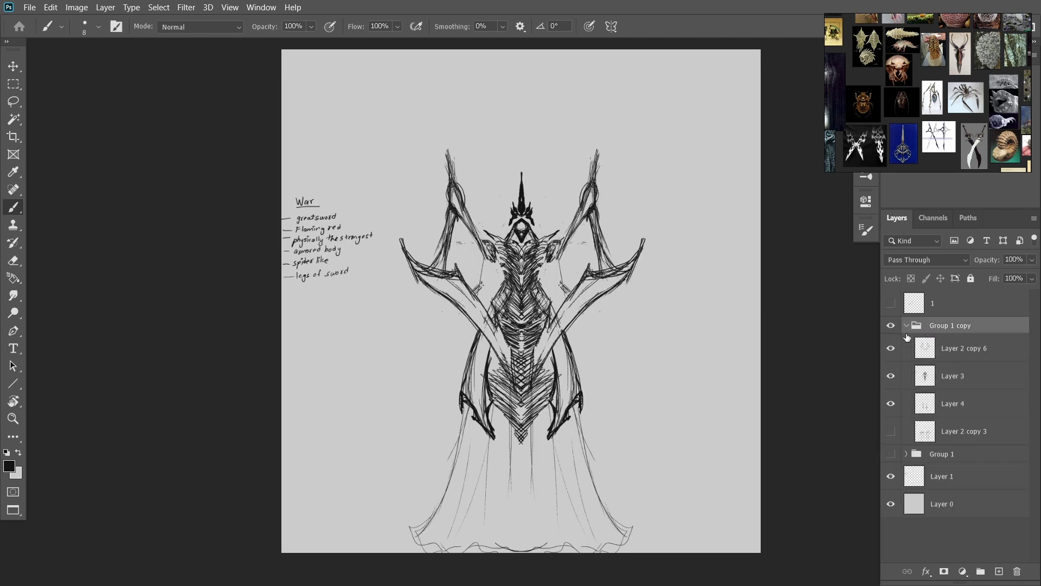
pyautogui.click(960, 348)
pyautogui.click(965, 572)
pyautogui.click(966, 449)
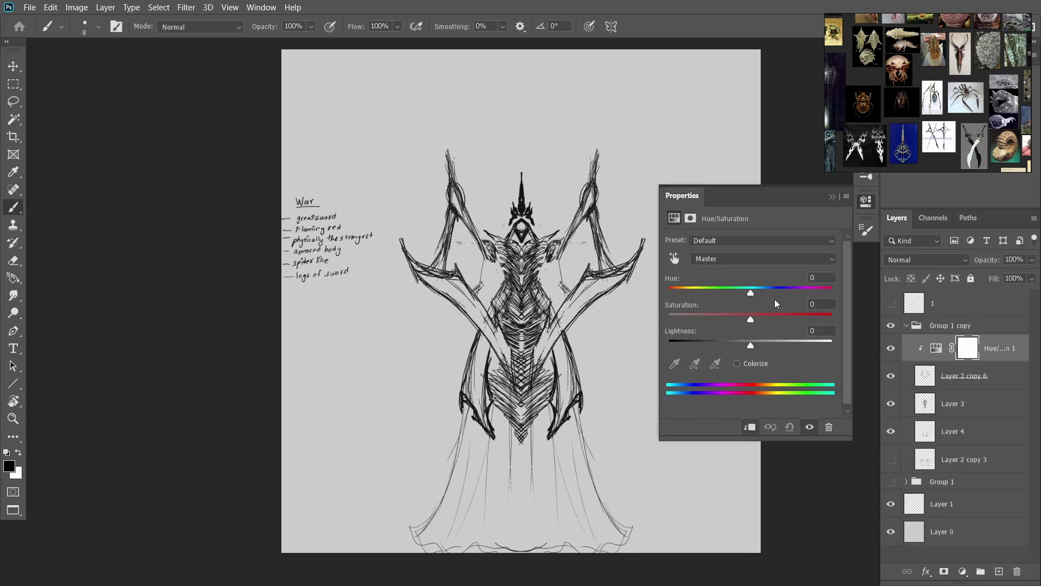
# Lower hue, saturation and lightness to about -61, -50 and -48, and fine-tune them for a muted brownish tint on the limbs
pyautogui.moveTo(751, 292); pyautogui.dragTo(709, 292)
pyautogui.moveTo(750, 319)
pyautogui.mouseDown()
pyautogui.moveTo(770, 319)
pyautogui.moveTo(692, 345)
pyautogui.moveTo(702, 345)
pyautogui.mouseUp()
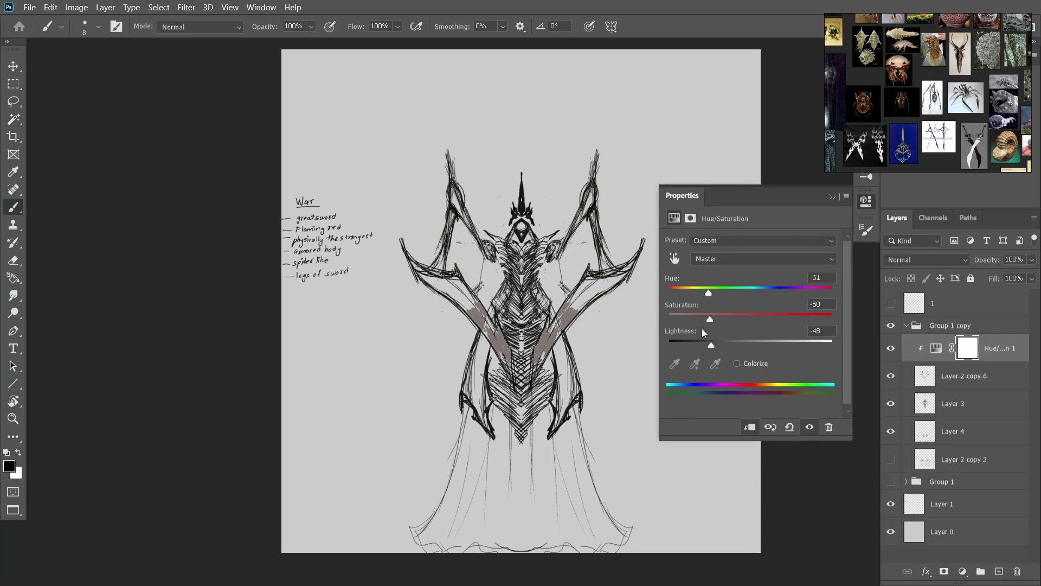
pyautogui.moveTo(709, 293); pyautogui.dragTo(722, 292)
pyautogui.moveTo(771, 318); pyautogui.dragTo(754, 319)
pyautogui.click(804, 305)
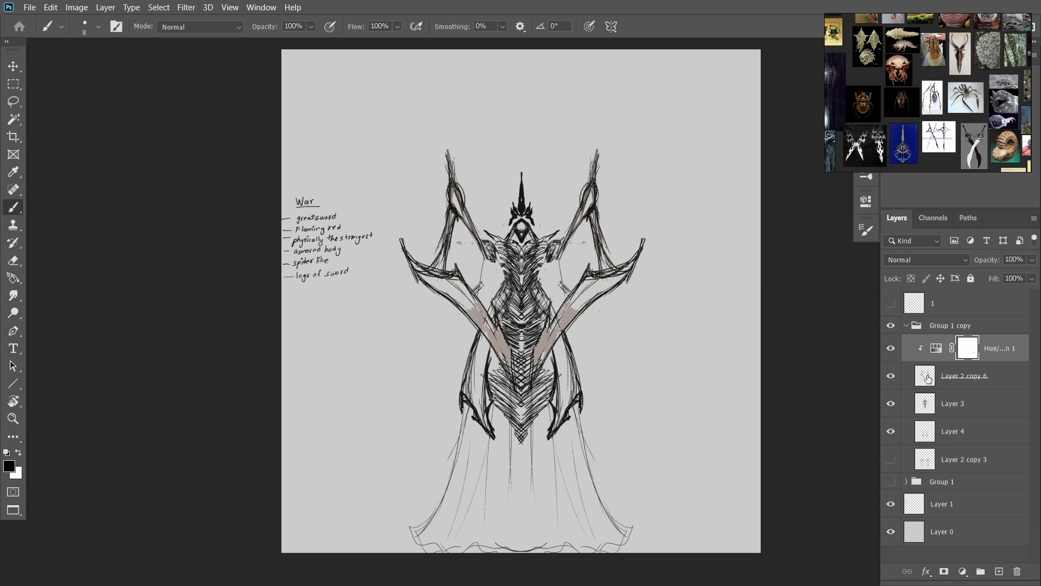
# Turn on vertical paint symmetry for Layer 3 with the light background colour as the foreground
pyautogui.hotkey('alt', '[')
pyautogui.hotkey('alt', '[')
pyautogui.press('x')
pyautogui.click(611, 26)
pyautogui.click(629, 72)
pyautogui.press('Return')
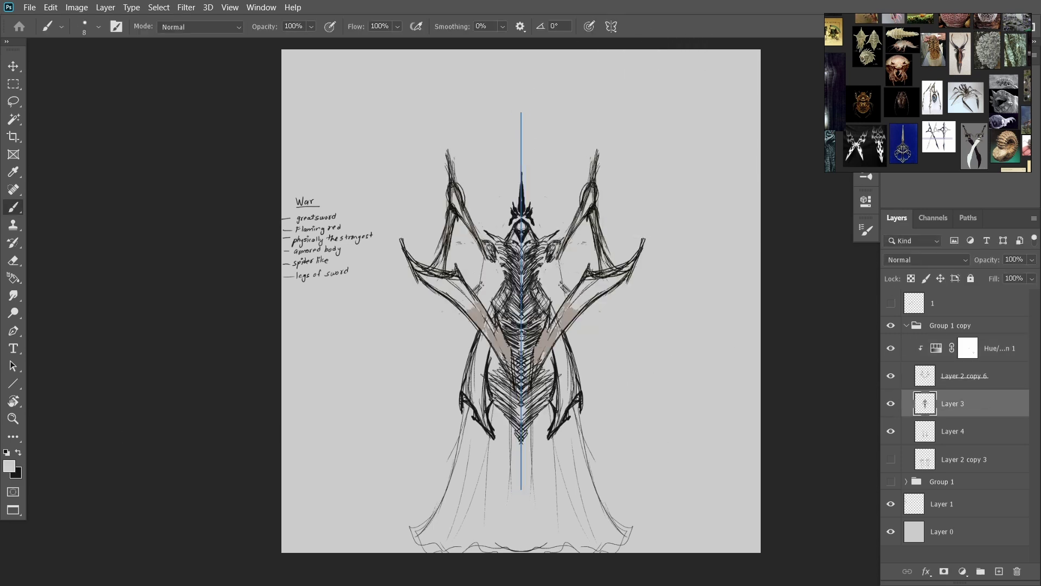
# Paint out the stray lines between the torso and the upper limbs on Layer 3 with the light background colour
pyautogui.moveTo(559, 265); pyautogui.dragTo(564, 297)
pyautogui.press('f')
pyautogui.press('f')
pyautogui.press('f')
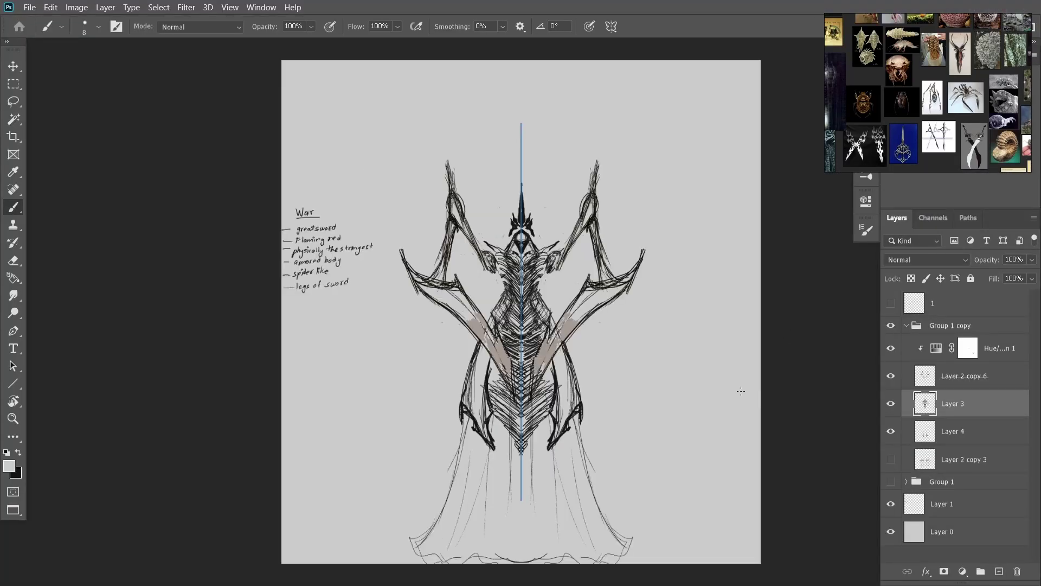
# Compare the sword-legged design with the robed one by toggling Group 1's layers and Group 1 copy, and hide Group 1
pyautogui.click(907, 326)
pyautogui.click(891, 342)
pyautogui.click(907, 342)
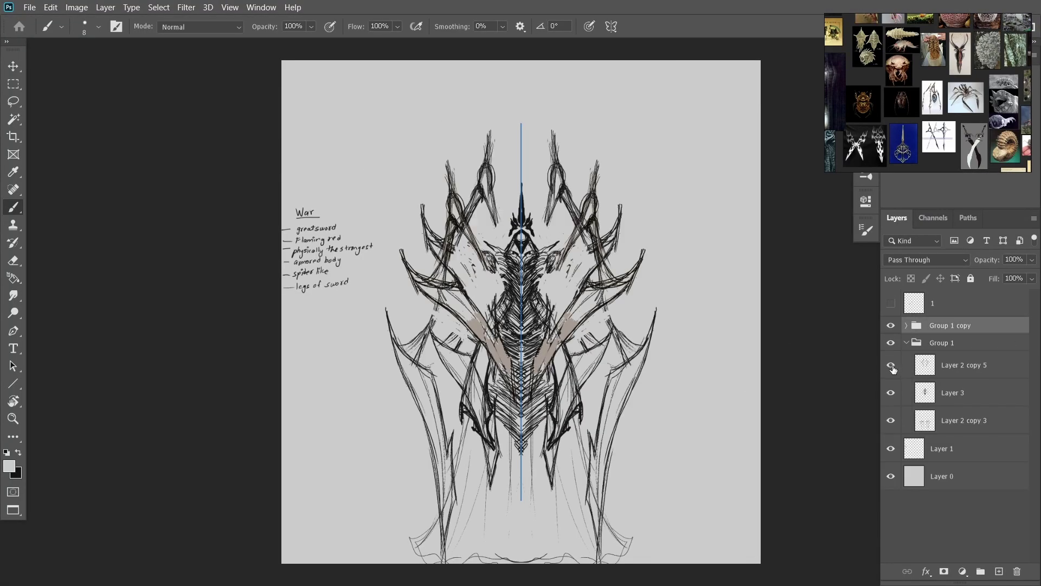
pyautogui.click(890, 365)
pyautogui.click(891, 393)
pyautogui.click(890, 421)
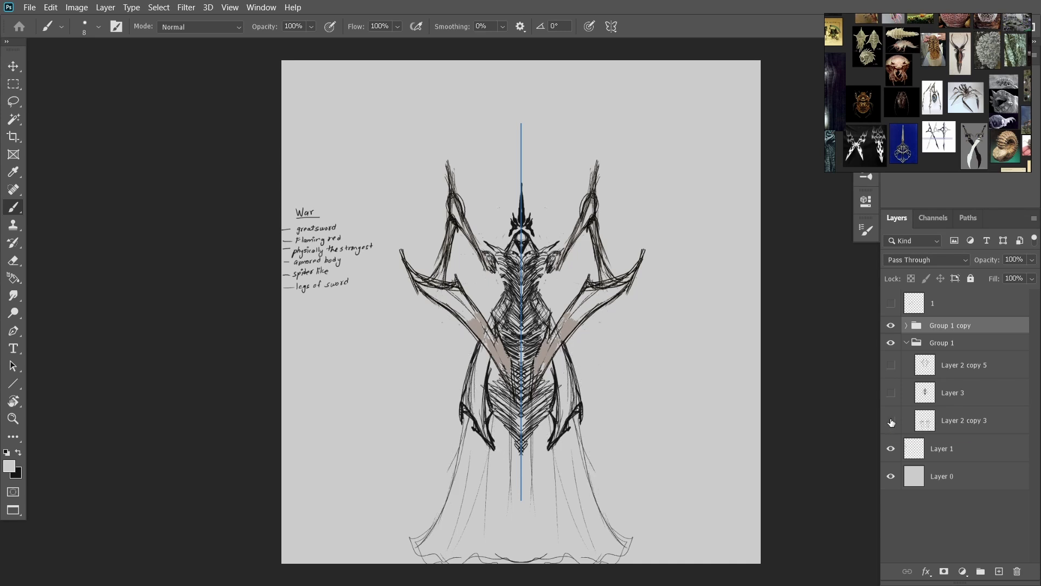
pyautogui.click(890, 422)
pyautogui.click(890, 421)
pyautogui.click(890, 421)
pyautogui.click(907, 342)
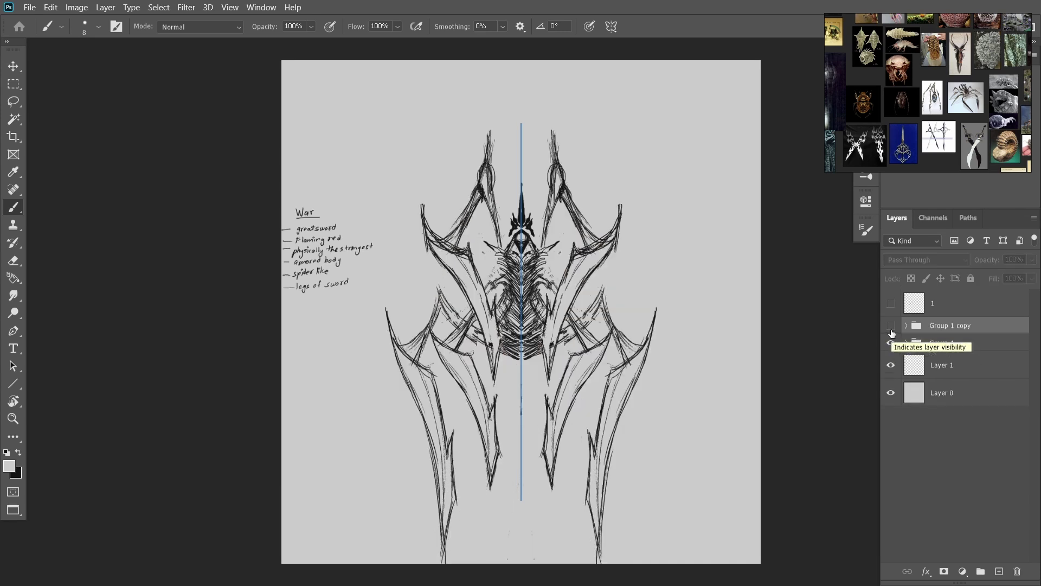
pyautogui.click(891, 342)
# Draw long flowing fold lines down the robe on Layer 4 with the dark foreground colour
pyautogui.click(907, 325)
pyautogui.click(890, 431)
pyautogui.click(890, 432)
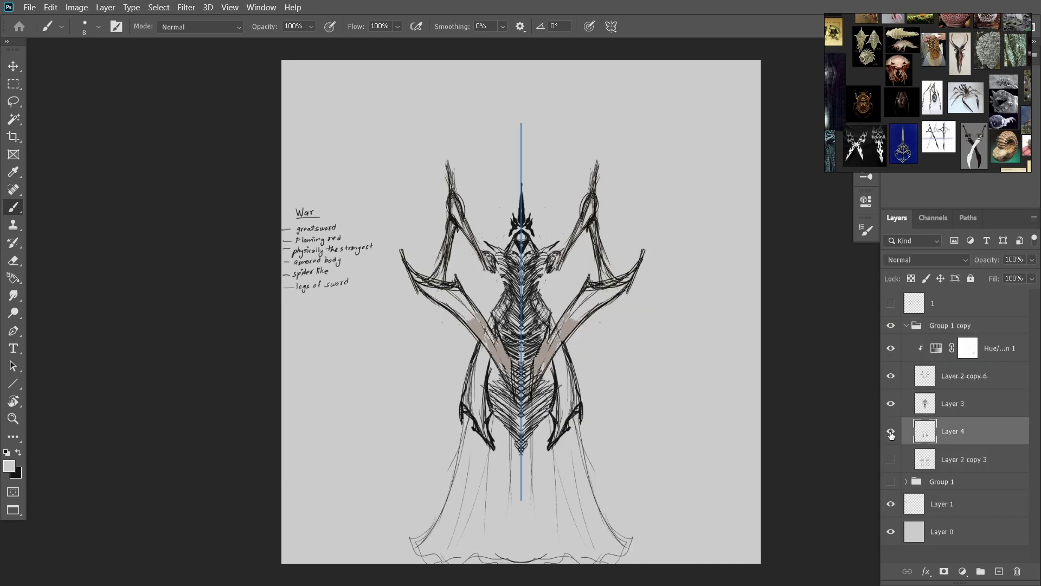
pyautogui.press('x')
pyautogui.moveTo(575, 417); pyautogui.dragTo(632, 563)
pyautogui.moveTo(551, 437)
pyautogui.mouseDown()
pyautogui.moveTo(575, 548)
pyautogui.moveTo(583, 515)
pyautogui.mouseUp()
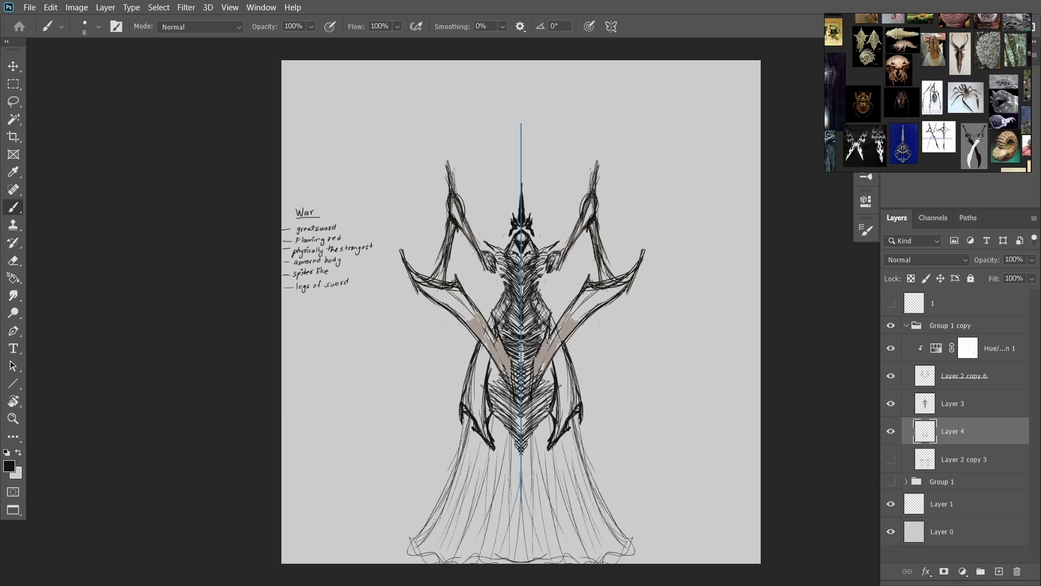
pyautogui.moveTo(548, 410)
pyautogui.mouseDown()
pyautogui.moveTo(561, 488)
pyautogui.moveTo(599, 496)
pyautogui.mouseUp()
pyautogui.moveTo(588, 451); pyautogui.dragTo(618, 504)
pyautogui.moveTo(523, 529); pyautogui.dragTo(606, 502)
pyautogui.hotkey('ctrl', 'z')
pyautogui.hotkey('ctrl', 'z')
# Sketch tiered, ruffled hems across the robe on a new layer above Layer 4, and compare the robe with and without them
pyautogui.hotkey('ctrl', 'shift', 'alt', 'n')
pyautogui.moveTo(458, 423); pyautogui.dragTo(424, 491)
pyautogui.moveTo(424, 491); pyautogui.dragTo(491, 522)
pyautogui.click(891, 431)
pyautogui.click(891, 432)
pyautogui.click(891, 431)
pyautogui.click(891, 431)
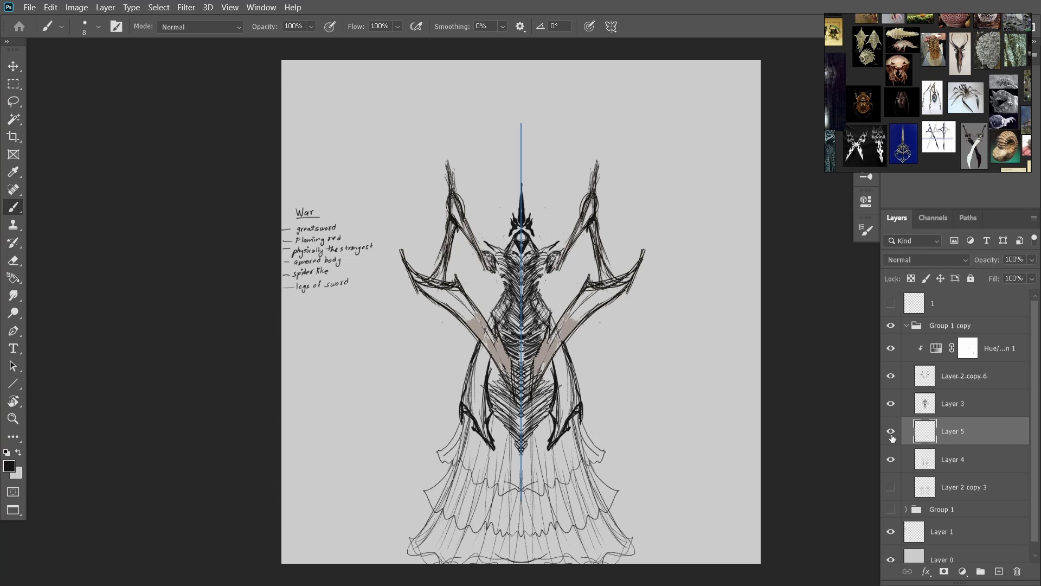
# Add extra scalloped lines to the robe's upper ruffle tiers on Layer 5, and check them against the plain robe
pyautogui.moveTo(437, 450); pyautogui.dragTo(508, 484)
pyautogui.click(892, 431)
pyautogui.click(891, 431)
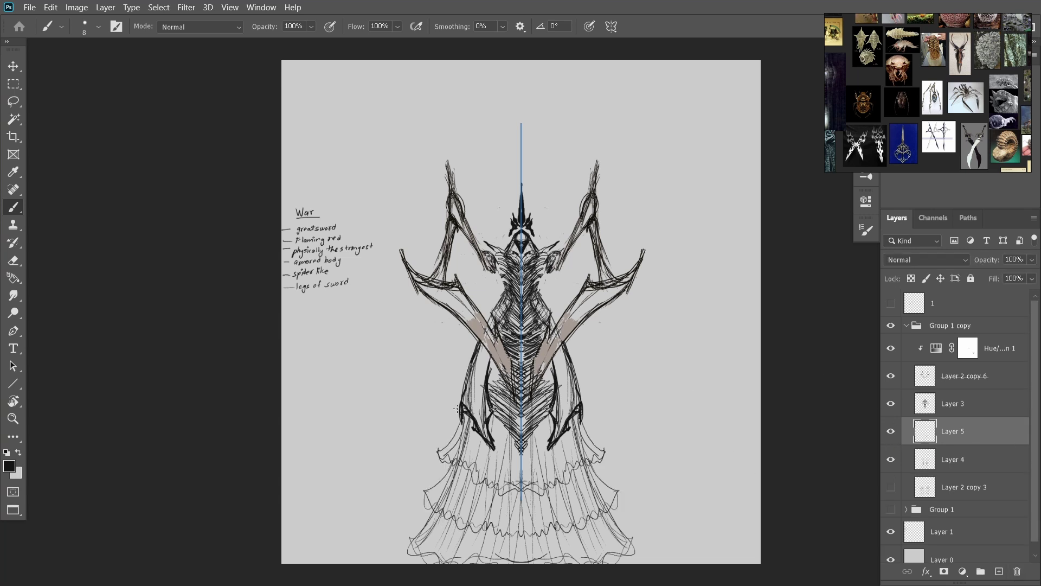
# Hide the ruffles on Layer 5 and draw wavy trim along the lower limbs on a new layer
pyautogui.moveTo(457, 408)
pyautogui.mouseDown()
pyautogui.moveTo(494, 434)
pyautogui.moveTo(492, 374)
pyautogui.moveTo(474, 453)
pyautogui.moveTo(457, 411)
pyautogui.moveTo(473, 433)
pyautogui.moveTo(493, 372)
pyautogui.mouseUp()
pyautogui.click(891, 431)
pyautogui.hotkey('ctrl', 'shift', 'alt', 'n')
pyautogui.hotkey('ctrl', 'z')
# Try to resize a duplicate of the limb trim layer, and discard the duplicate
pyautogui.hotkey('ctrl', 'j')
pyautogui.hotkey('ctrl', 't')
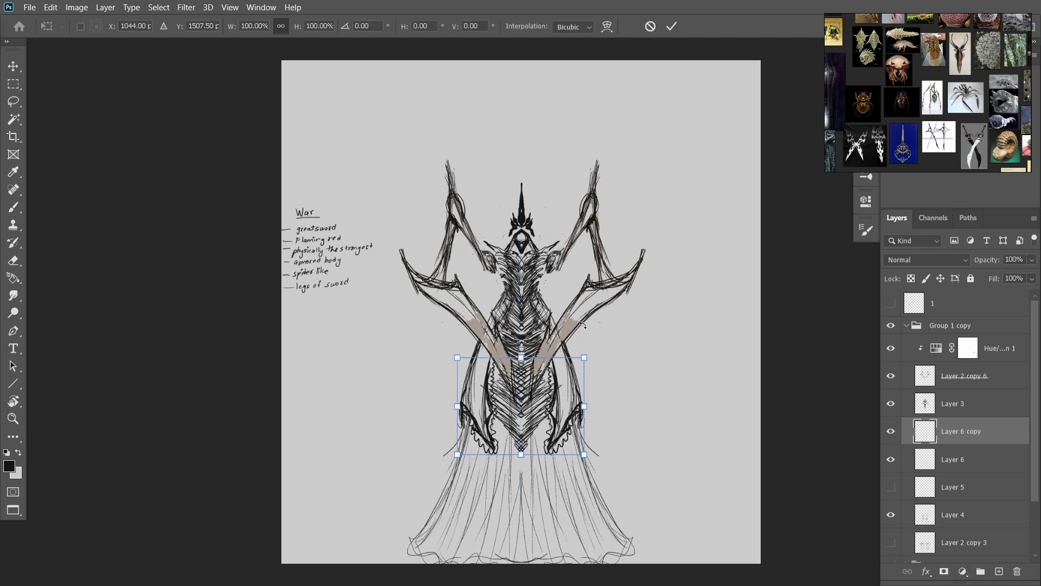
pyautogui.moveTo(585, 356); pyautogui.dragTo(588, 354)
pyautogui.press('Escape')
pyautogui.press('b')
pyautogui.press('Delete')
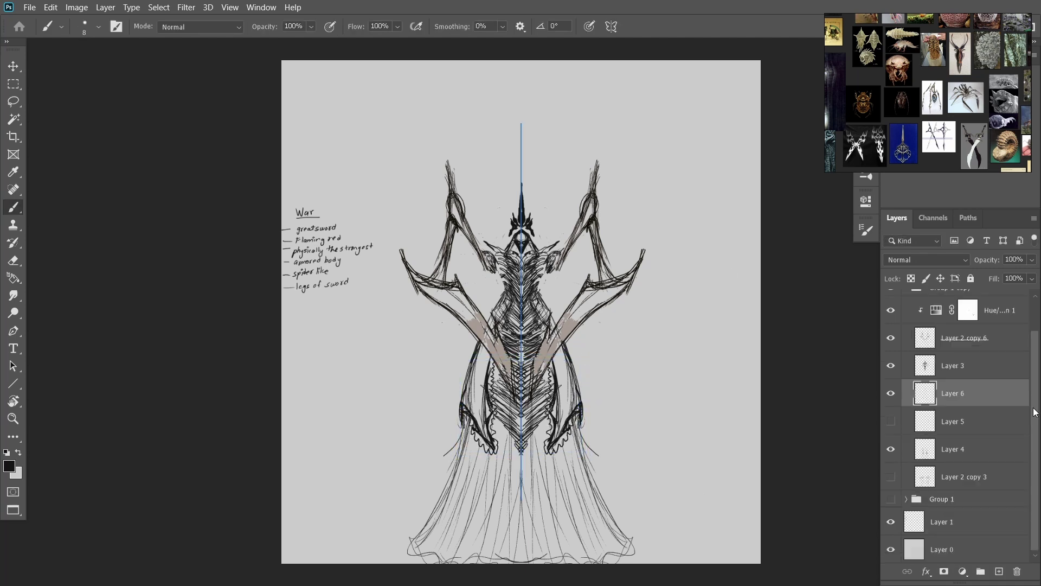
# Show the ruffles on Layer 5 again and delete the limb trim layer
pyautogui.click(890, 394)
pyautogui.click(891, 421)
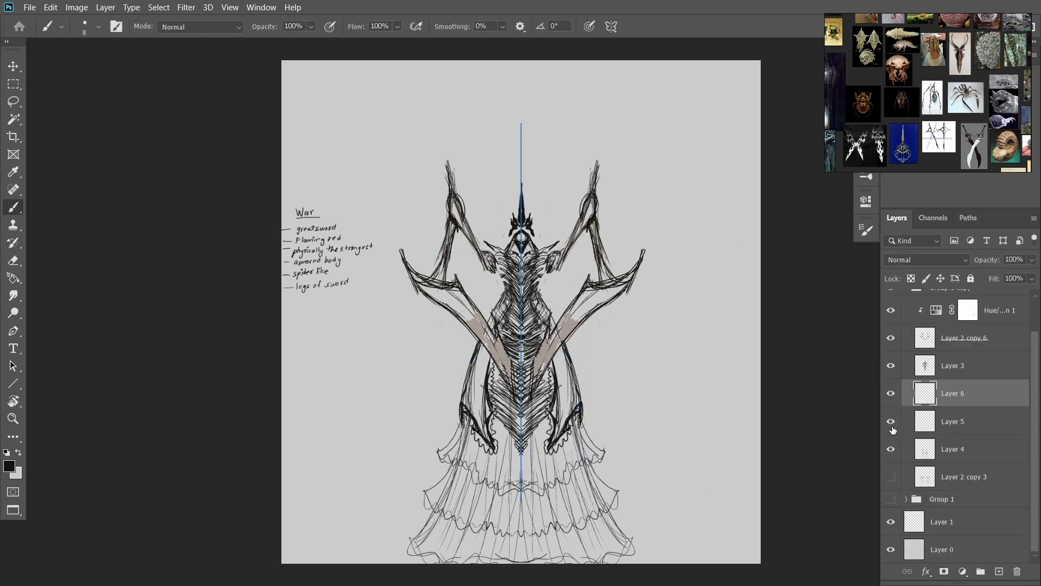
pyautogui.click(891, 393)
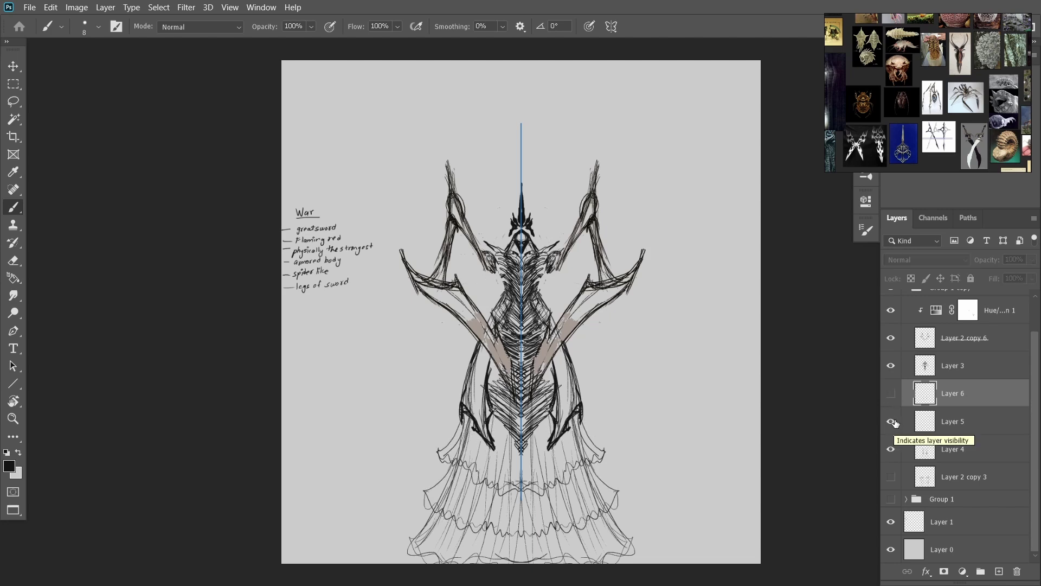
pyautogui.click(1017, 571)
# Draw flared armour shapes at the hips on a new layer and place that layer above Layer 3
pyautogui.press('Escape')
pyautogui.scroll(1, 981, 562)
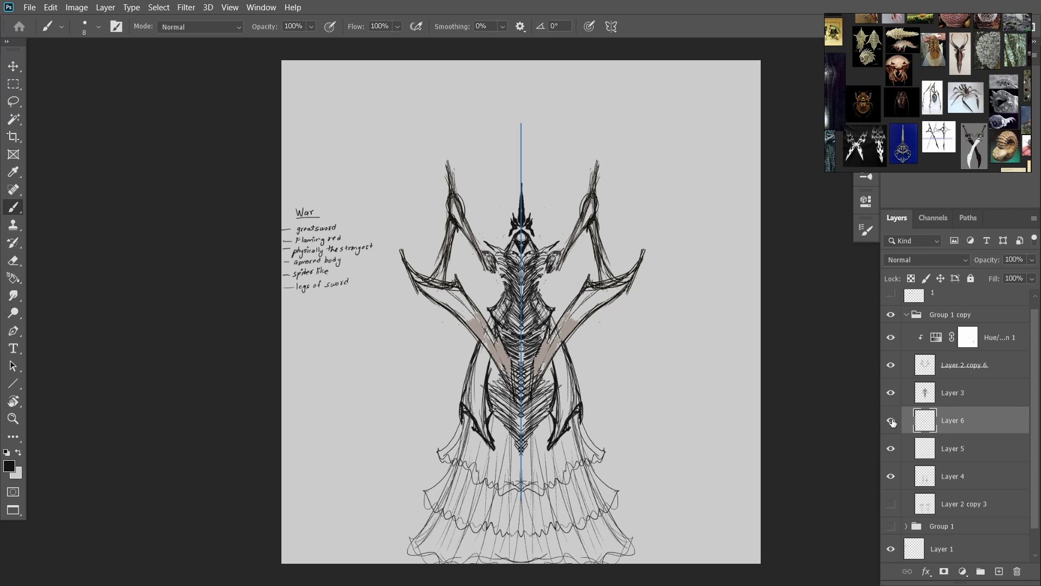
pyautogui.press('Delete')
pyautogui.hotkey('ctrl', 'z')
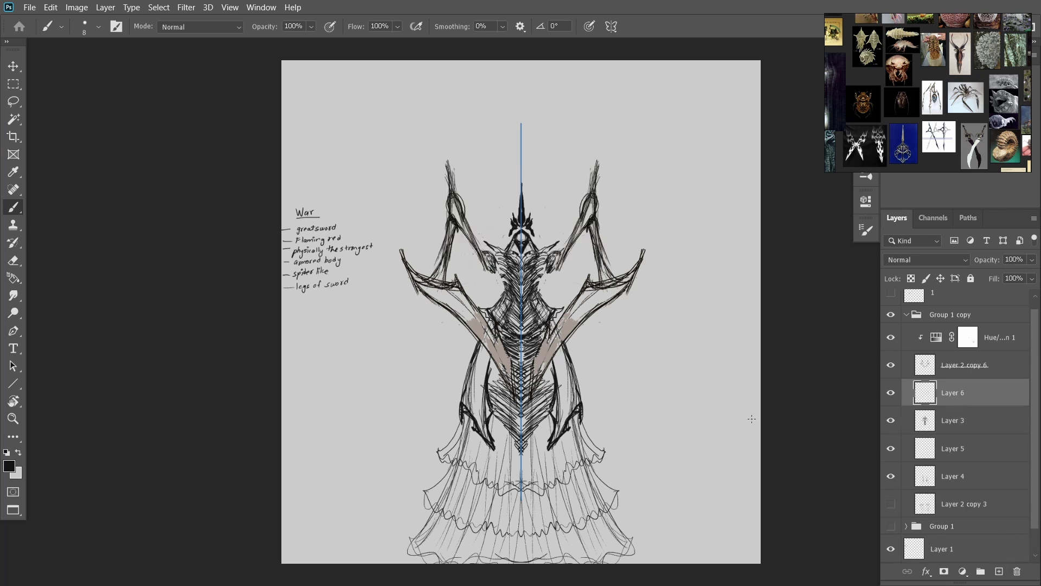
# Add a Color Balance adjustment clipped to Layer 6 with Cyan–Red at +100, and toggle Layer 6 to compare
pyautogui.hotkey('ctrl', 'b')
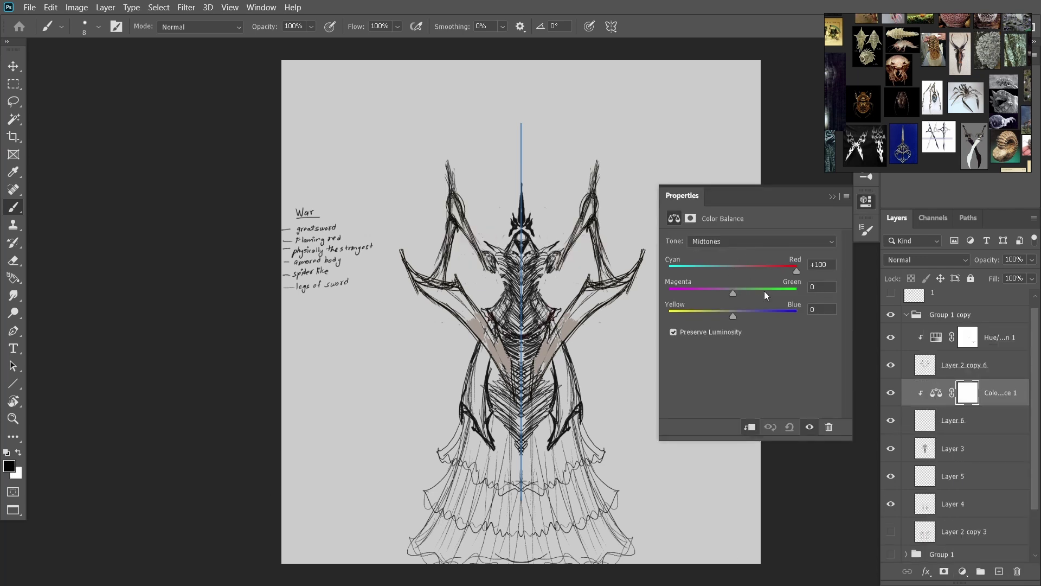
pyautogui.click(892, 420)
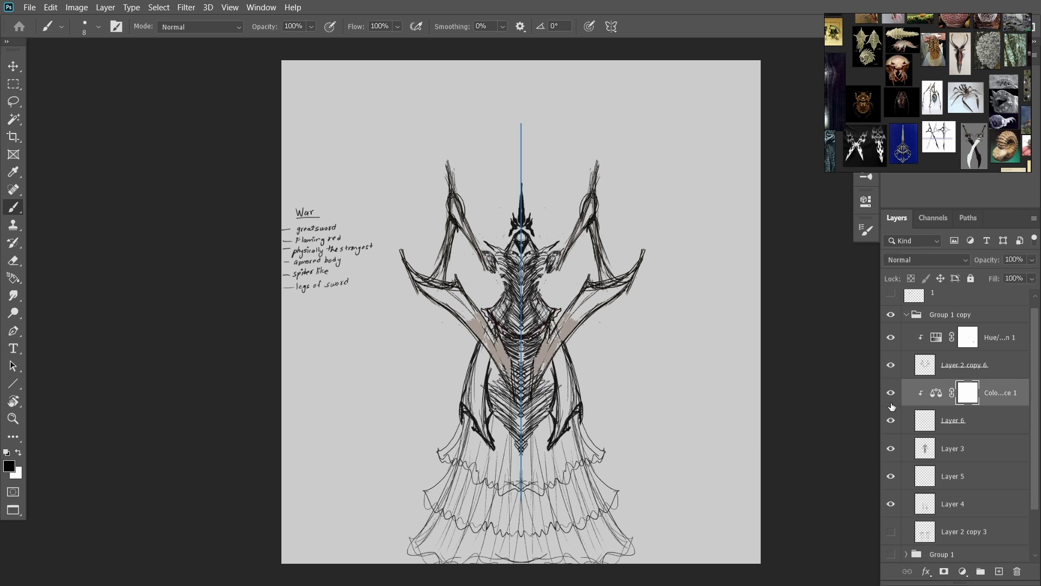
pyautogui.click(891, 420)
# Redraw the rounded inner ends of the upper limbs beside the shoulders on Layer 2 copy 6
pyautogui.click(955, 449)
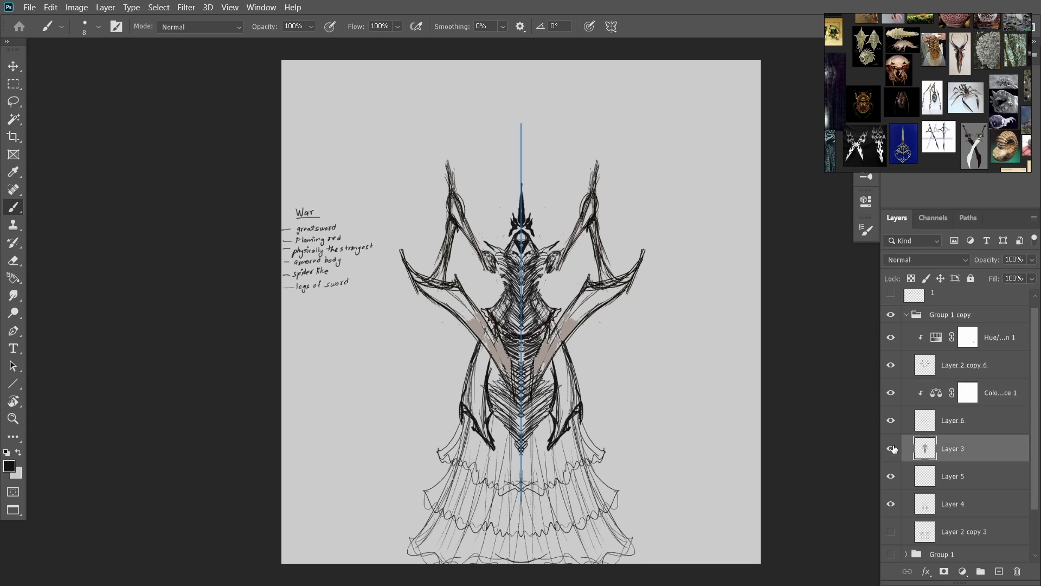
pyautogui.moveTo(545, 285)
pyautogui.mouseDown()
pyautogui.moveTo(544, 260)
pyautogui.moveTo(556, 255)
pyautogui.moveTo(551, 282)
pyautogui.mouseUp()
pyautogui.click(918, 369)
pyautogui.moveTo(546, 340); pyautogui.dragTo(539, 407)
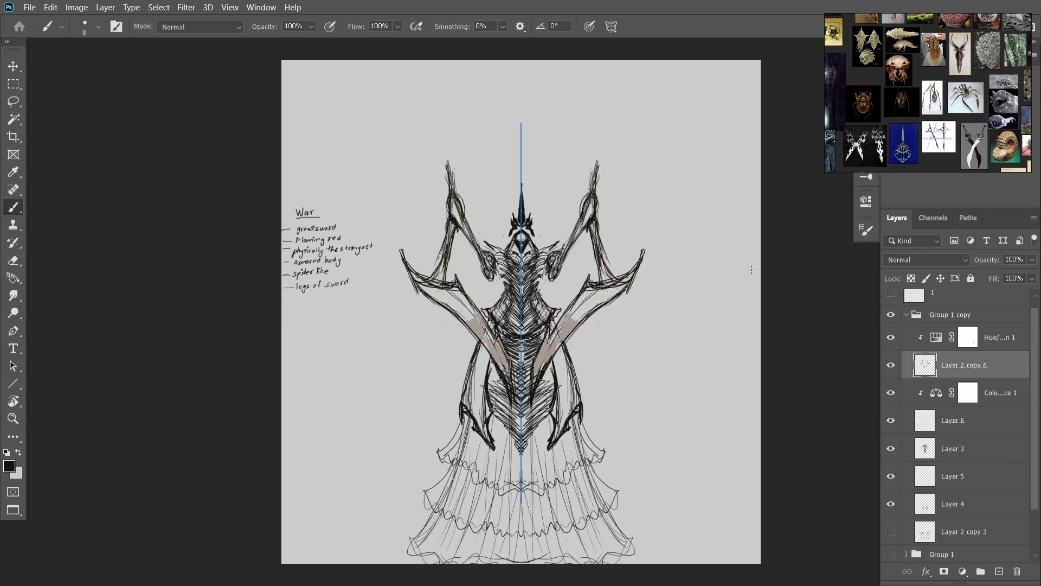
# Try squashing the torso and crown on Layer 3 to about 92% of their height, and undo it
pyautogui.click(905, 450)
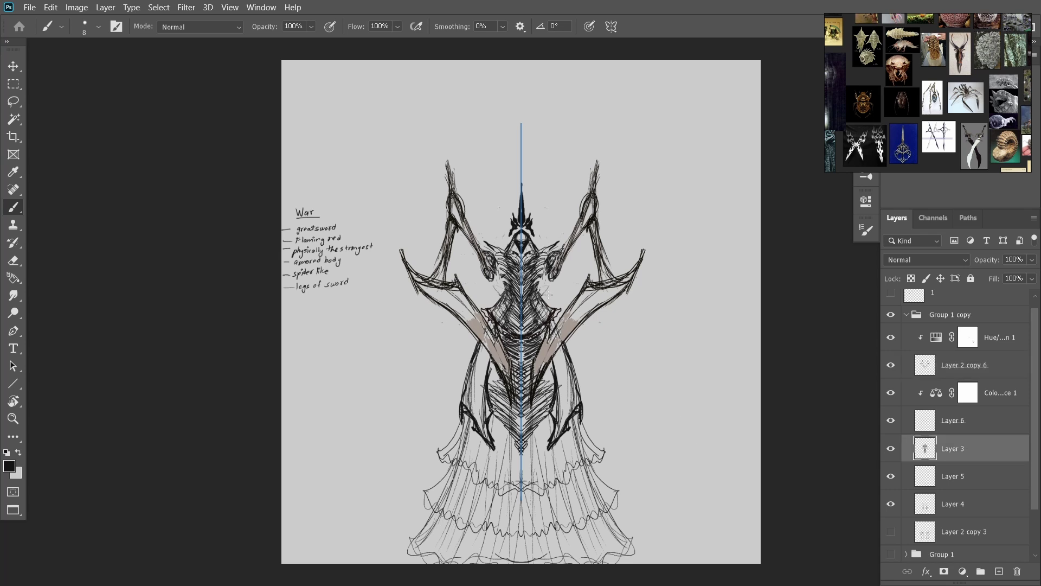
pyautogui.moveTo(521, 305); pyautogui.dragTo(543, 333)
pyautogui.hotkey('ctrl', 'z')
pyautogui.hotkey('ctrl', 't')
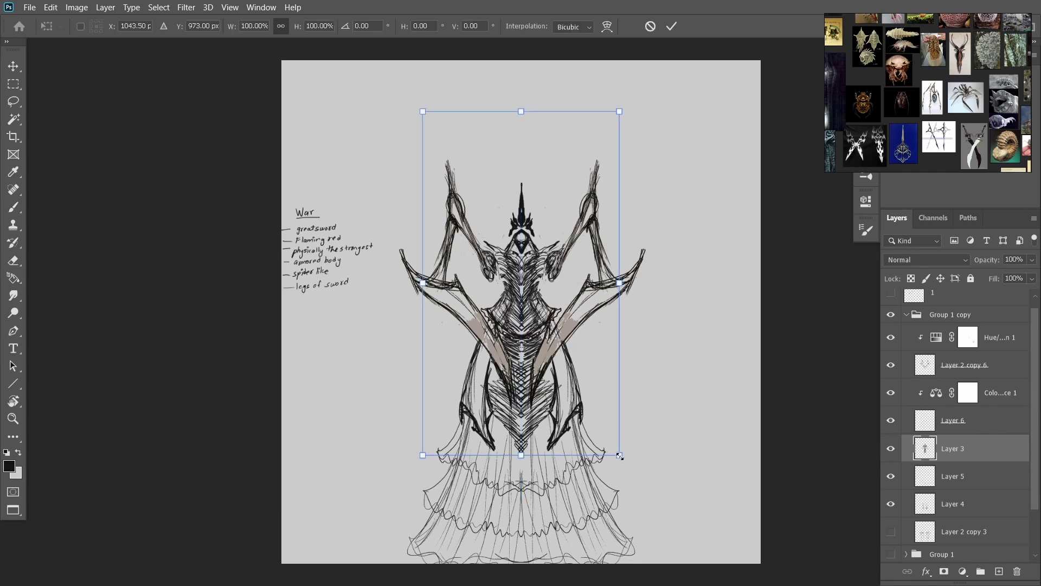
pyautogui.moveTo(620, 455)
pyautogui.mouseDown()
pyautogui.moveTo(611, 465)
pyautogui.moveTo(619, 455)
pyautogui.mouseUp()
pyautogui.moveTo(521, 455)
pyautogui.mouseDown()
pyautogui.moveTo(522, 487)
pyautogui.moveTo(521, 426)
pyautogui.mouseUp()
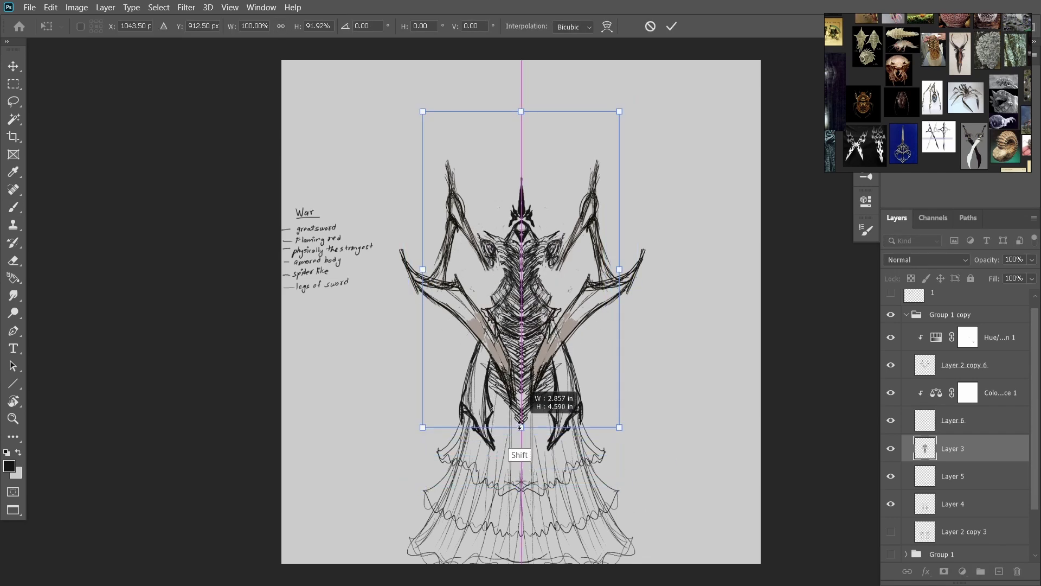
pyautogui.moveTo(619, 298)
pyautogui.mouseDown()
pyautogui.moveTo(633, 279)
pyautogui.moveTo(619, 299)
pyautogui.mouseUp()
pyautogui.press('Return')
pyautogui.press('b')
pyautogui.hotkey('ctrl', 'z')
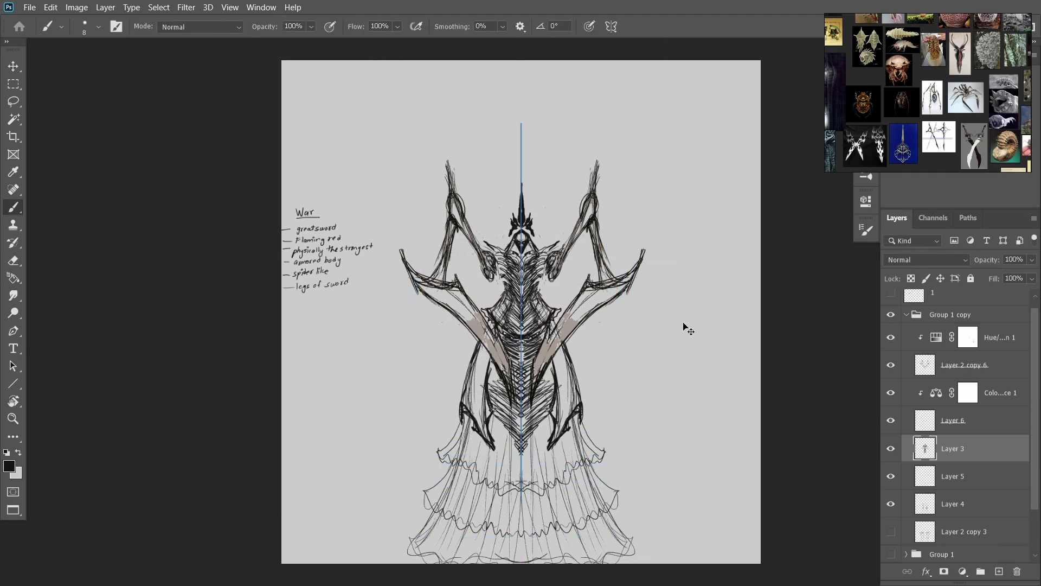
# Enlarge the torso and crown on Layer 3 slightly, and remove the hip armour on Layer 6
pyautogui.hotkey('ctrl', 't')
pyautogui.press('Escape')
pyautogui.click(891, 421)
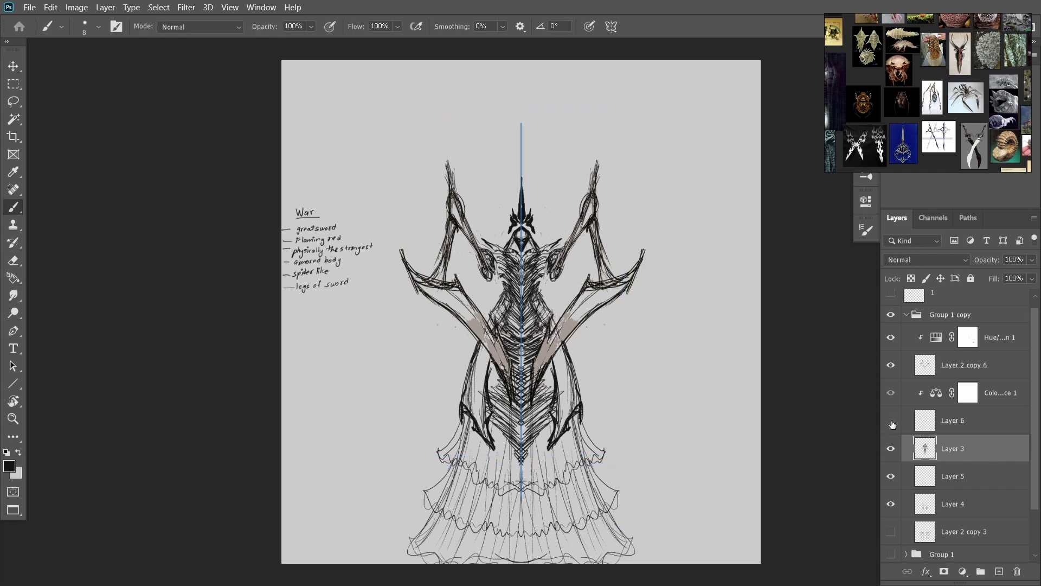
pyautogui.click(891, 421)
pyautogui.hotkey('ctrl', 'z')
# Paint out the wide waist outline on Layer 3 with the light colour and redraw a slimmer waist in black
pyautogui.press('x')
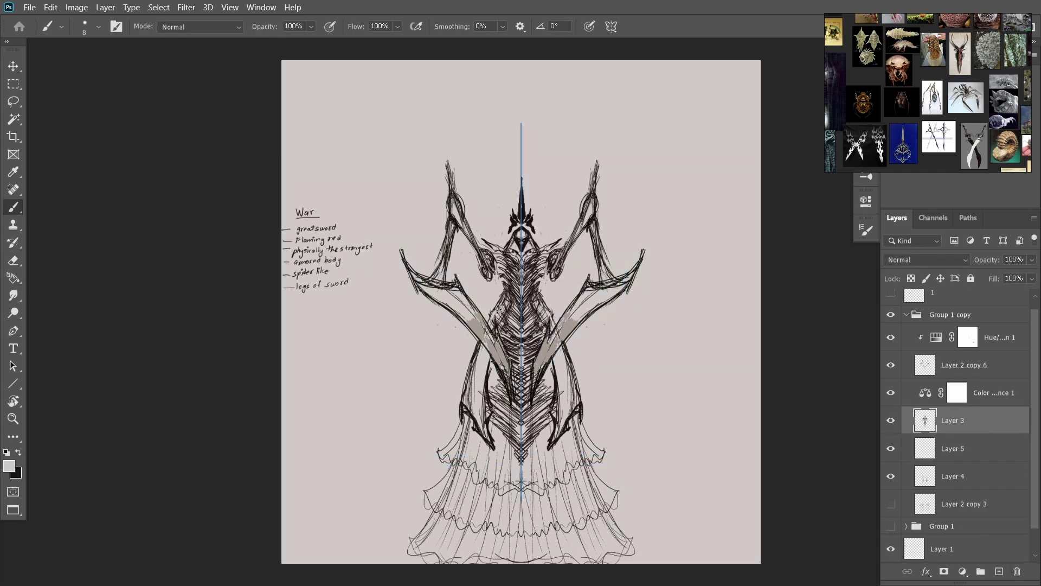
pyautogui.moveTo(499, 334); pyautogui.dragTo(508, 289)
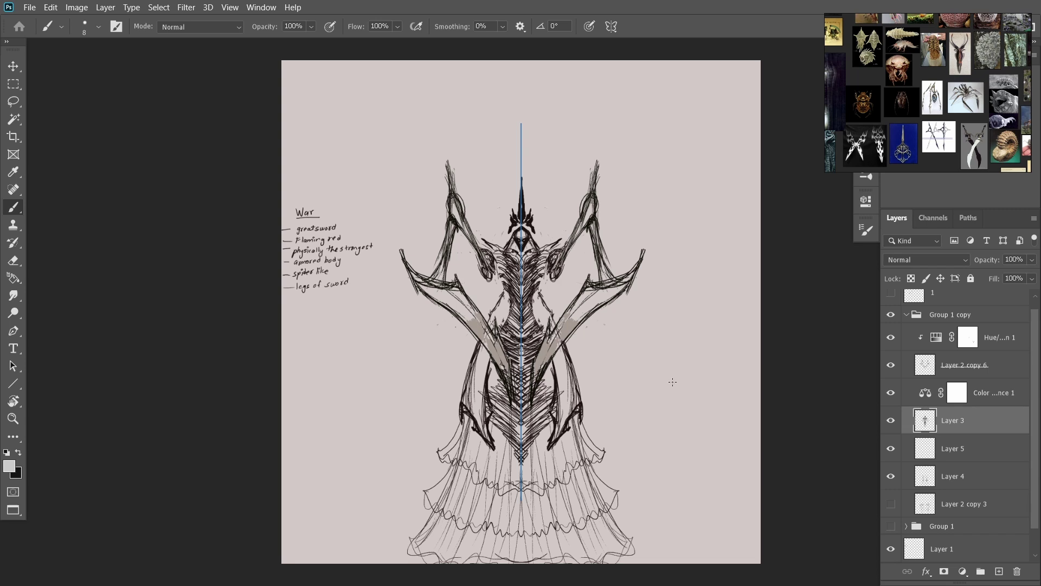
pyautogui.press('x')
pyautogui.moveTo(529, 298)
pyautogui.mouseDown()
pyautogui.moveTo(537, 326)
pyautogui.moveTo(553, 323)
pyautogui.mouseUp()
pyautogui.hotkey('ctrl', 'z')
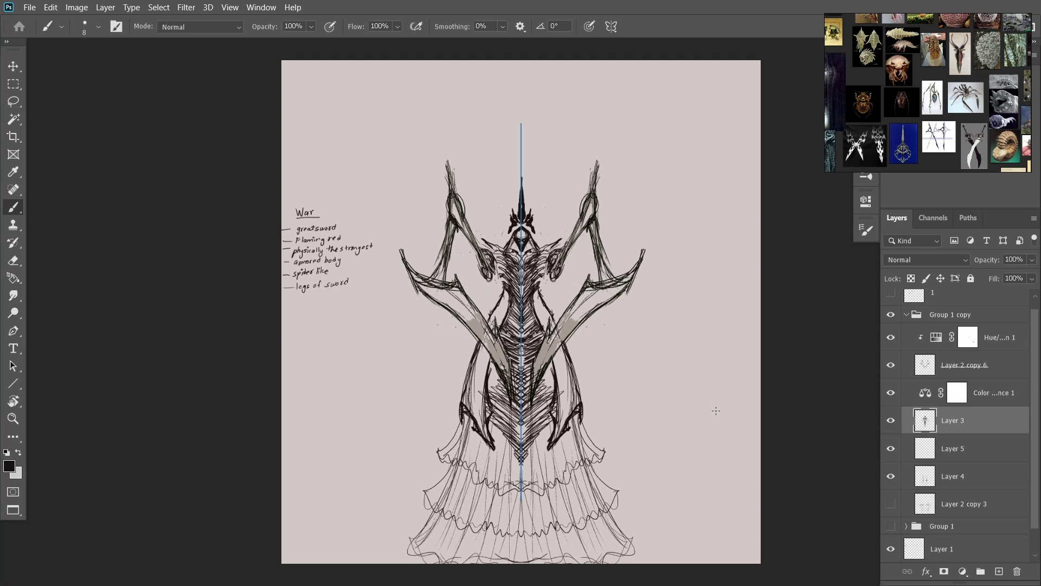
# Enlarge the sword references and add a new unclipped layer above the limbs' Hue/Saturation adjustment
pyautogui.scroll(3, 918, 126)
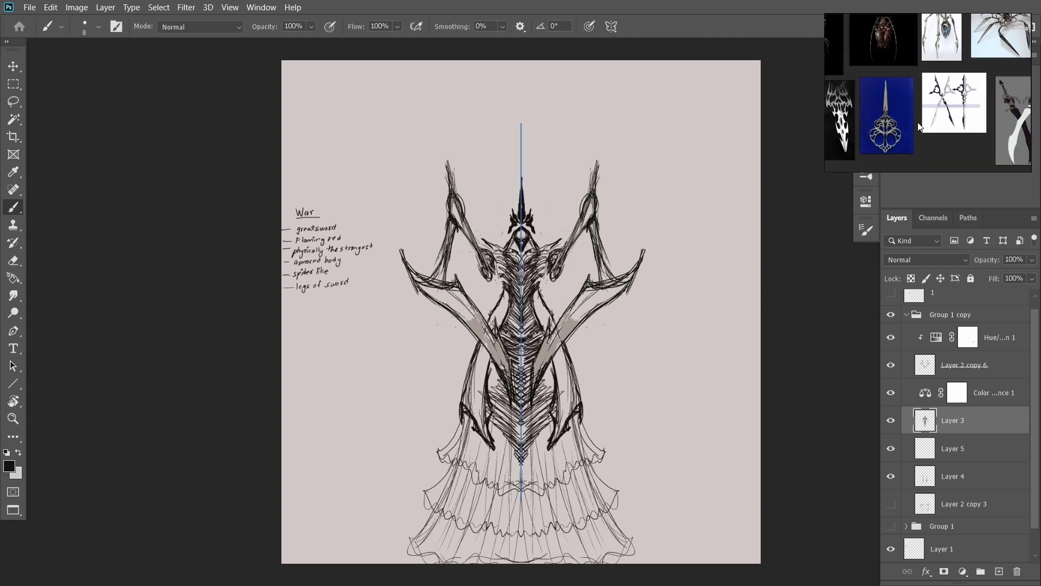
pyautogui.click(963, 370)
pyautogui.hotkey('ctrl', 'shift', 'alt', 'n')
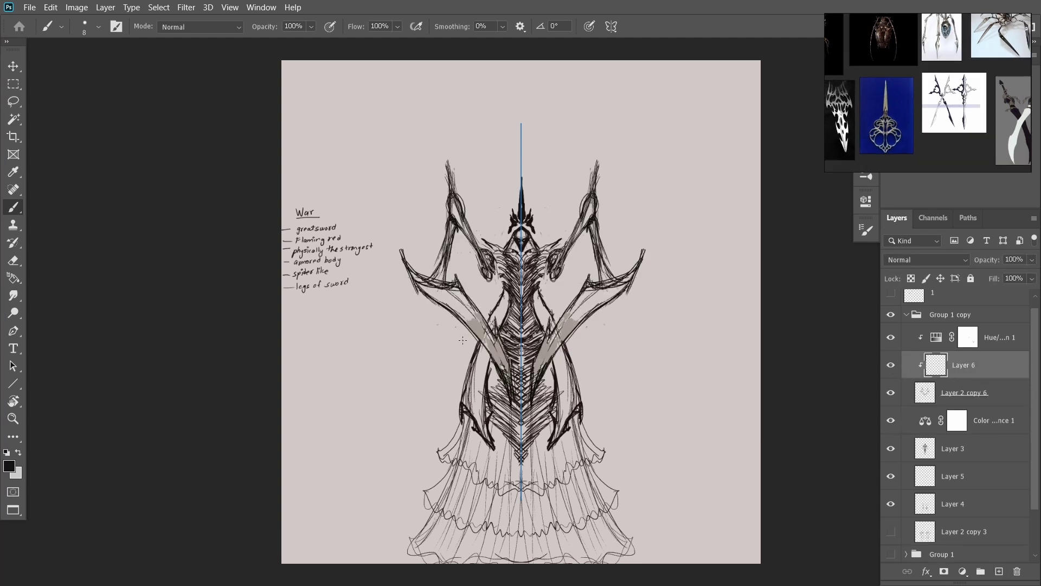
pyautogui.moveTo(954, 365); pyautogui.dragTo(955, 331)
pyautogui.moveTo(643, 260)
pyautogui.mouseDown()
pyautogui.moveTo(667, 250)
pyautogui.moveTo(624, 312)
pyautogui.moveTo(651, 269)
pyautogui.moveTo(640, 265)
pyautogui.mouseUp()
pyautogui.hotkey('ctrl', 'z')
pyautogui.hotkey('ctrl', 'z')
pyautogui.hotkey('ctrl', 'z')
pyautogui.hotkey('ctrl', 'z')
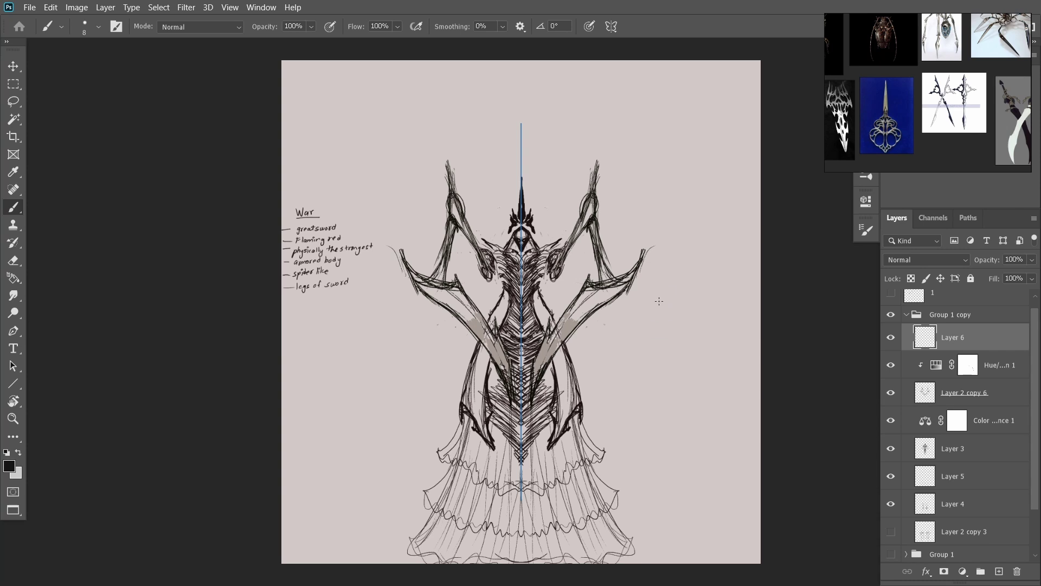
# Draw inward-curving hooked blades at the outer tips of the upper limbs on Layer 6
pyautogui.moveTo(637, 232)
pyautogui.mouseDown()
pyautogui.moveTo(642, 256)
pyautogui.moveTo(618, 303)
pyautogui.mouseUp()
pyautogui.hotkey('ctrl', 'z')
pyautogui.moveTo(635, 233)
pyautogui.mouseDown()
pyautogui.moveTo(639, 249)
pyautogui.moveTo(628, 227)
pyautogui.moveTo(640, 268)
pyautogui.moveTo(584, 285)
pyautogui.mouseUp()
pyautogui.moveTo(634, 245); pyautogui.dragTo(603, 282)
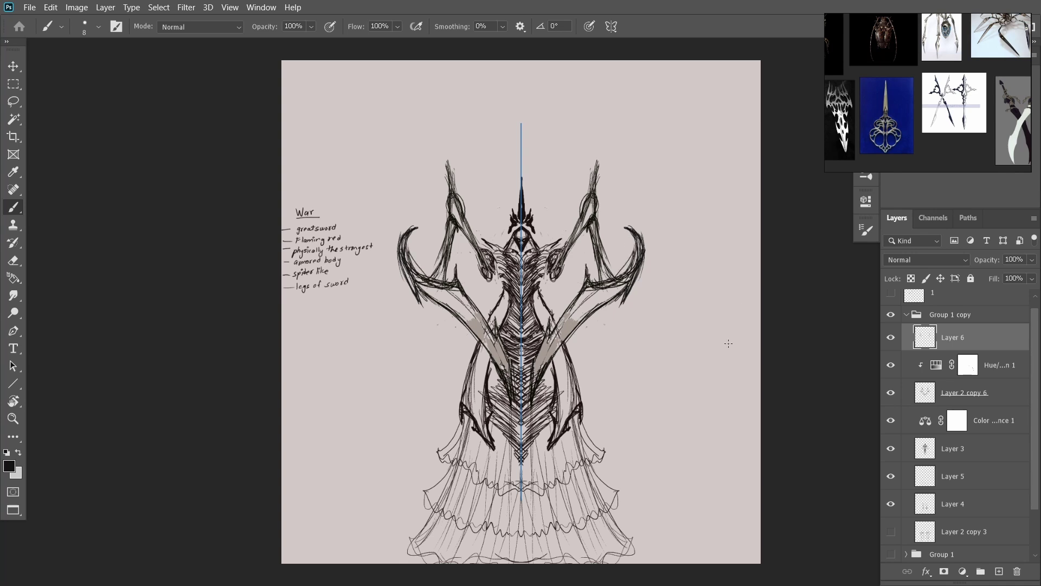
# Paint out the spikes above the upper limbs with the light colour, leaving rounded joints at the top
pyautogui.press('x')
pyautogui.moveTo(597, 160)
pyautogui.mouseDown()
pyautogui.moveTo(578, 199)
pyautogui.moveTo(593, 224)
pyautogui.mouseUp()
pyautogui.press('x')
# Sketch layered rounded shoulder joints where the upper limbs meet the torso, and trim their inner edges with the light colour
pyautogui.moveTo(560, 262); pyautogui.dragTo(553, 286)
pyautogui.moveTo(564, 239)
pyautogui.mouseDown()
pyautogui.moveTo(558, 274)
pyautogui.moveTo(548, 263)
pyautogui.mouseUp()
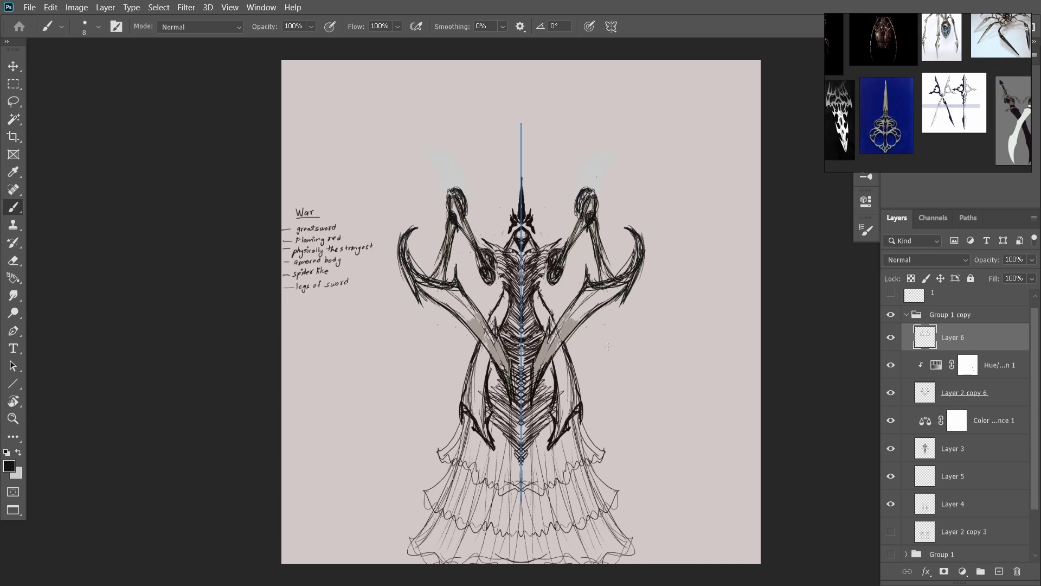
pyautogui.hotkey('ctrl', 'z')
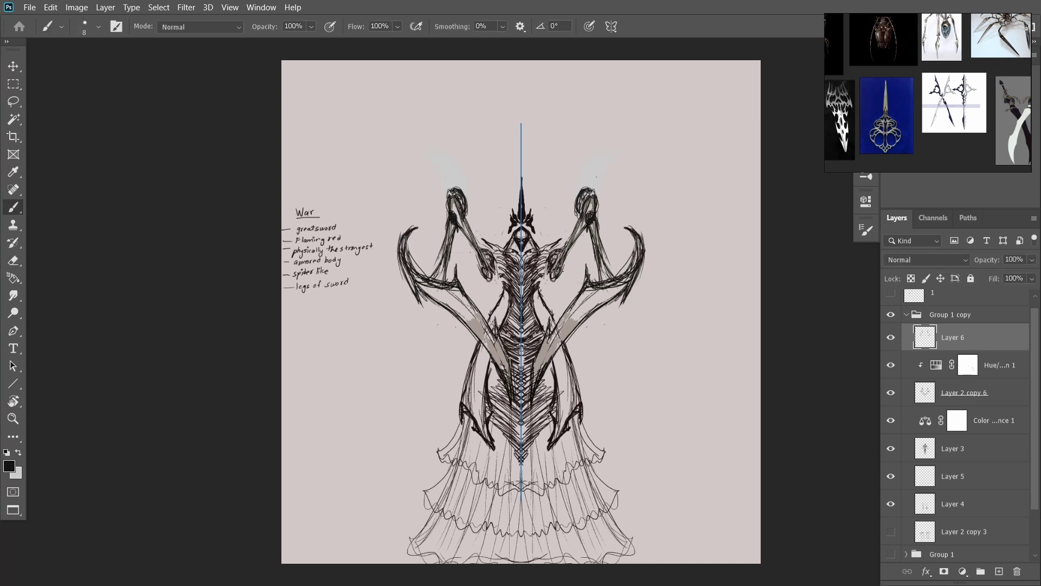
pyautogui.moveTo(560, 272); pyautogui.dragTo(551, 282)
pyautogui.moveTo(565, 244); pyautogui.dragTo(553, 259)
pyautogui.press('x')
pyautogui.moveTo(551, 269)
pyautogui.mouseDown()
pyautogui.moveTo(564, 239)
pyautogui.moveTo(548, 269)
pyautogui.mouseUp()
pyautogui.press('x')
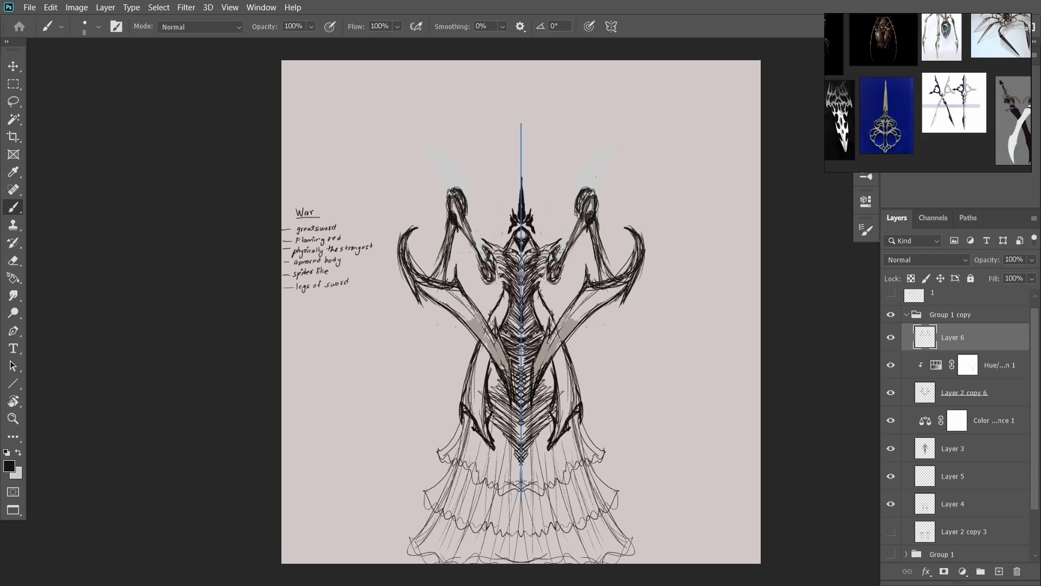
# Sketch a small symmetrical face with eyes, nose and mouth beneath the crown on Layer 3
pyautogui.click(914, 460)
pyautogui.scroll(3, 542, 239)
pyautogui.press('x')
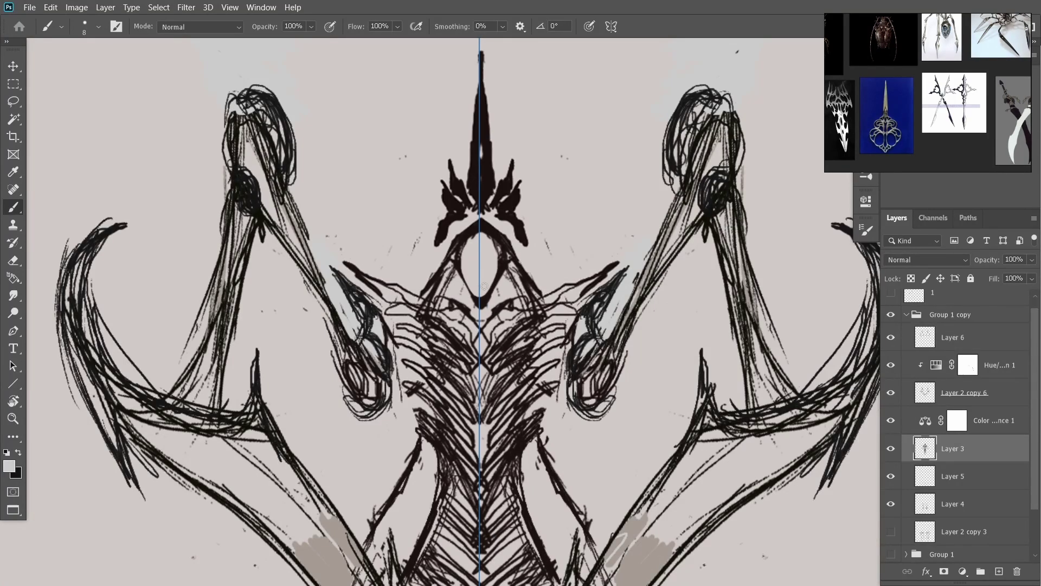
pyautogui.scroll(-3, 467, 258)
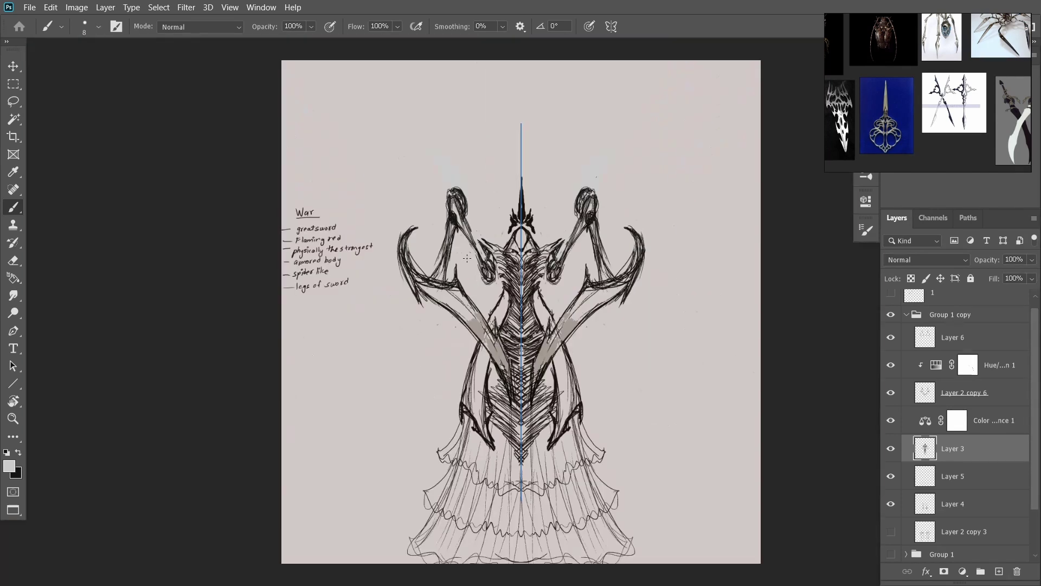
pyautogui.scroll(3, 467, 259)
pyautogui.press('x')
pyautogui.moveTo(517, 254)
pyautogui.mouseDown()
pyautogui.moveTo(531, 261)
pyautogui.moveTo(515, 292)
pyautogui.mouseUp()
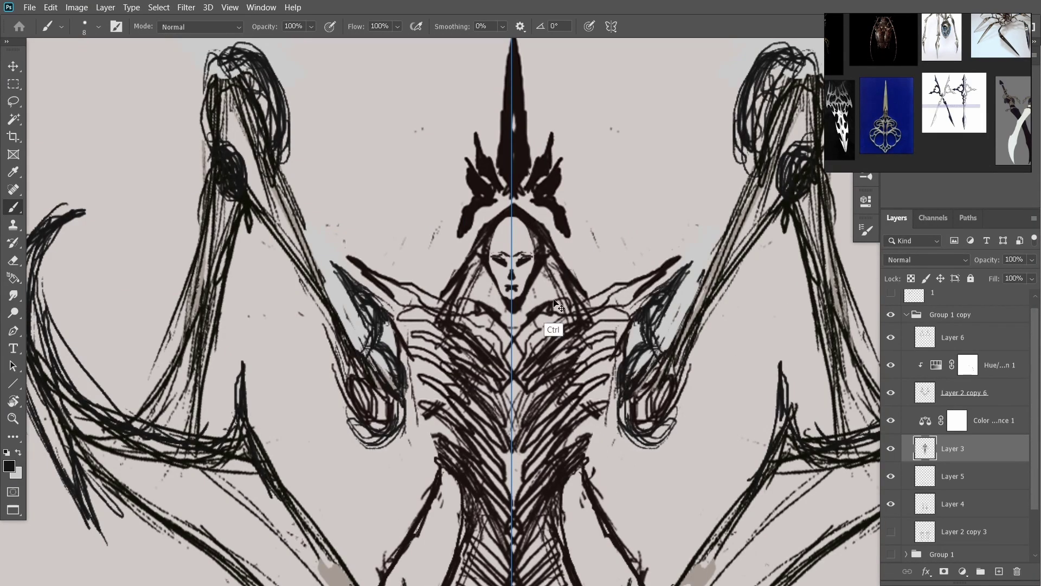
pyautogui.scroll(-3, 532, 295)
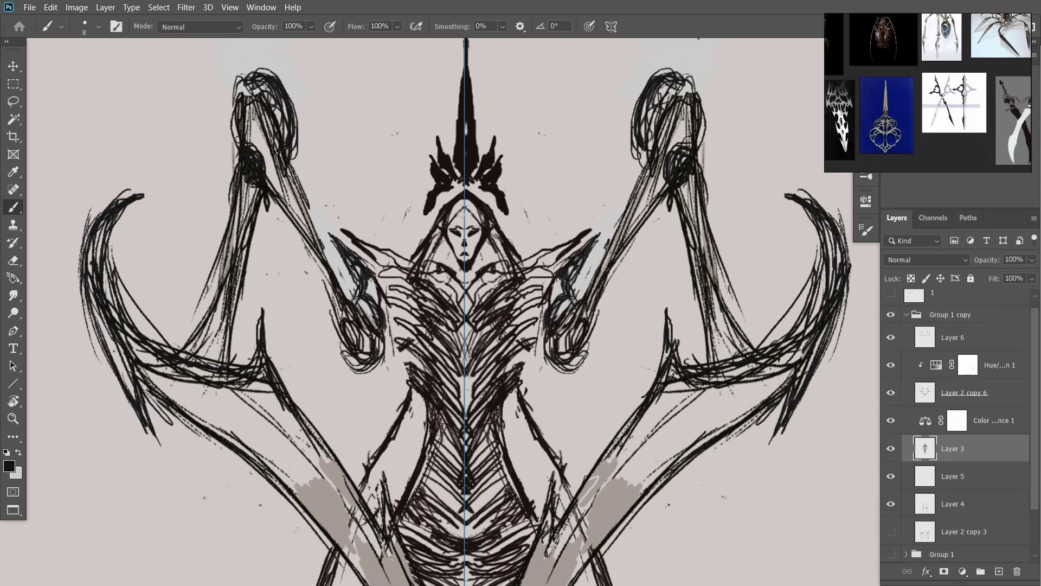
# Add an empty layer above Layer 3 and fill the hood around the face with solid black on Layer 3
pyautogui.click(1000, 571)
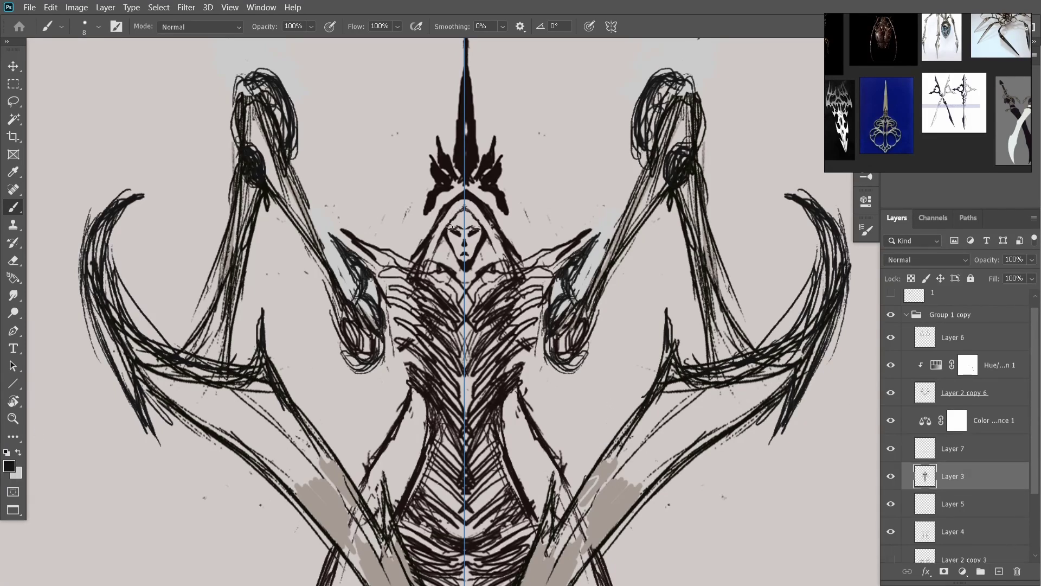
pyautogui.hotkey('ctrl', '0')
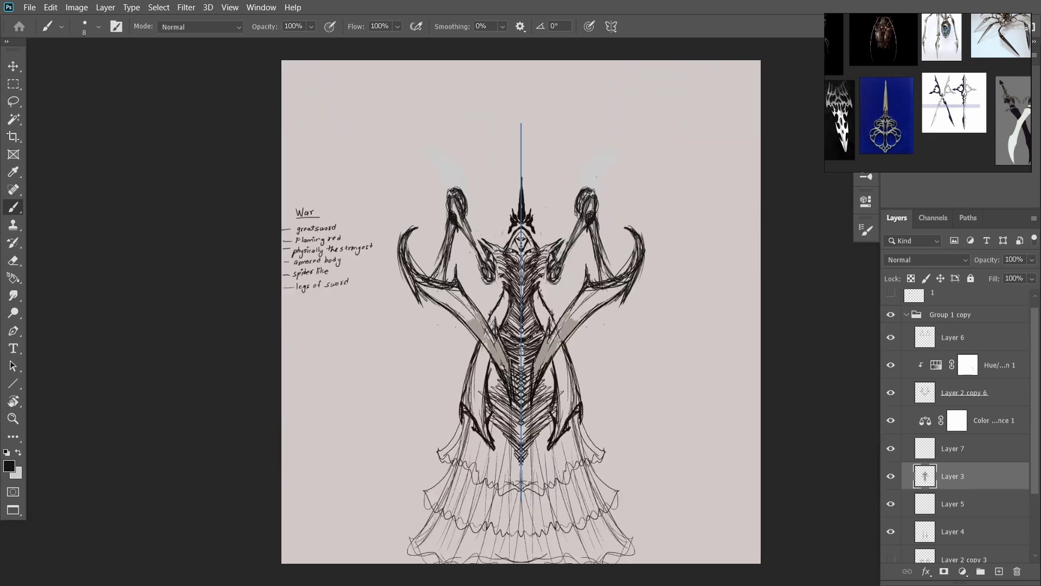
pyautogui.scroll(3, 548, 252)
pyautogui.moveTo(546, 222)
pyautogui.mouseDown()
pyautogui.moveTo(542, 274)
pyautogui.moveTo(537, 220)
pyautogui.moveTo(534, 282)
pyautogui.moveTo(539, 221)
pyautogui.mouseUp()
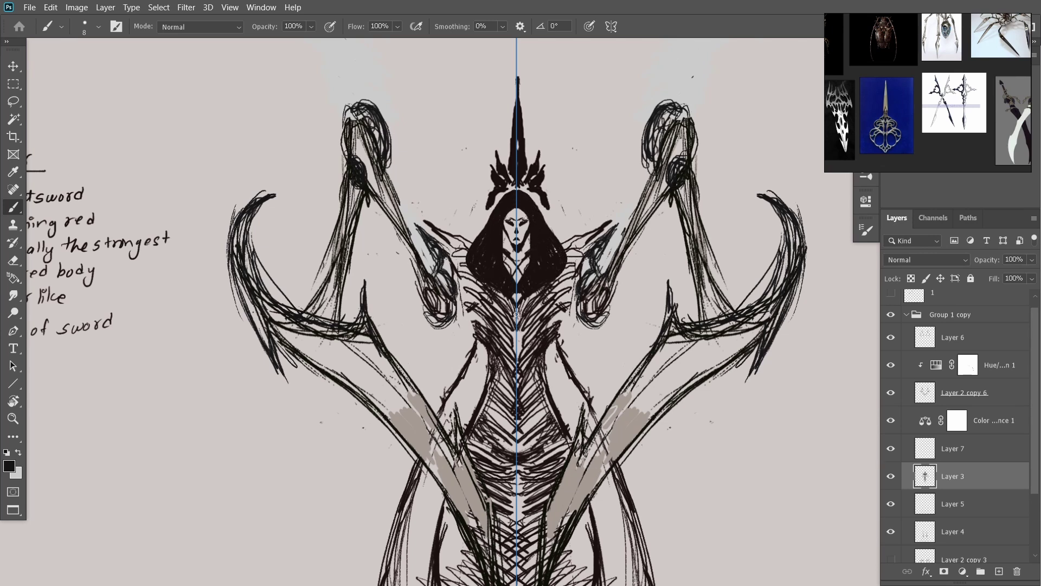
pyautogui.moveTo(516, 313); pyautogui.dragTo(468, 269)
pyautogui.hotkey('ctrl', 'z')
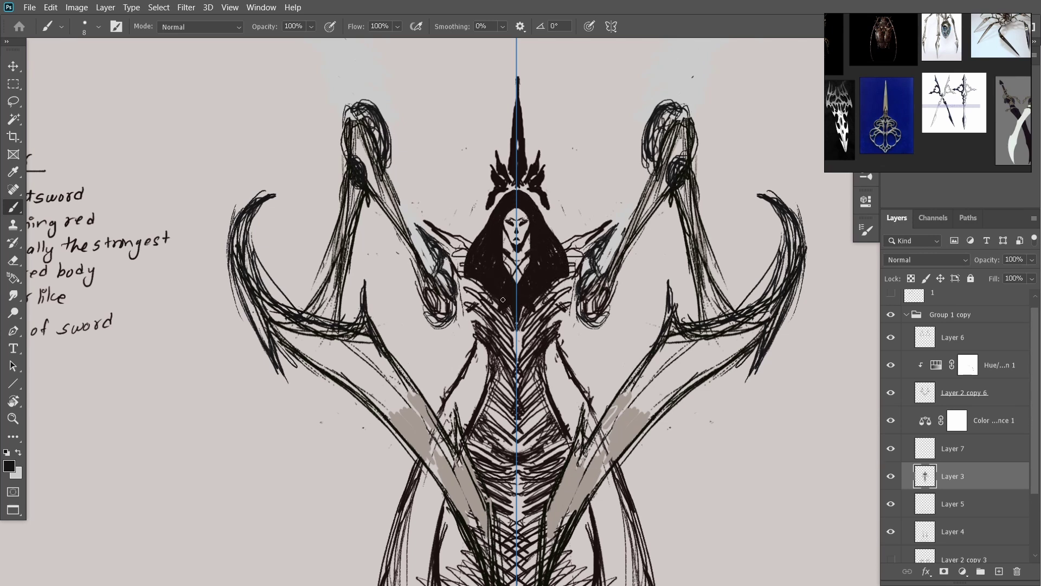
pyautogui.hotkey('ctrl', '0')
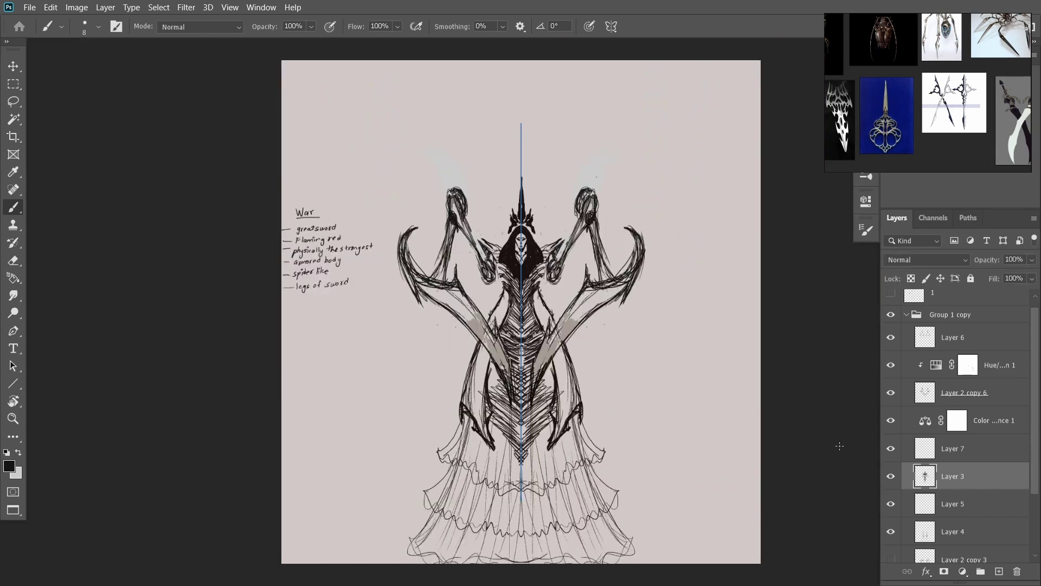
# Add a new layer above Layer 3 and paint a taller flared crown and a dark pointed collar and chest plate
pyautogui.hotkey('ctrl', 'shift', 'alt', 'n')
pyautogui.scroll(2, 511, 261)
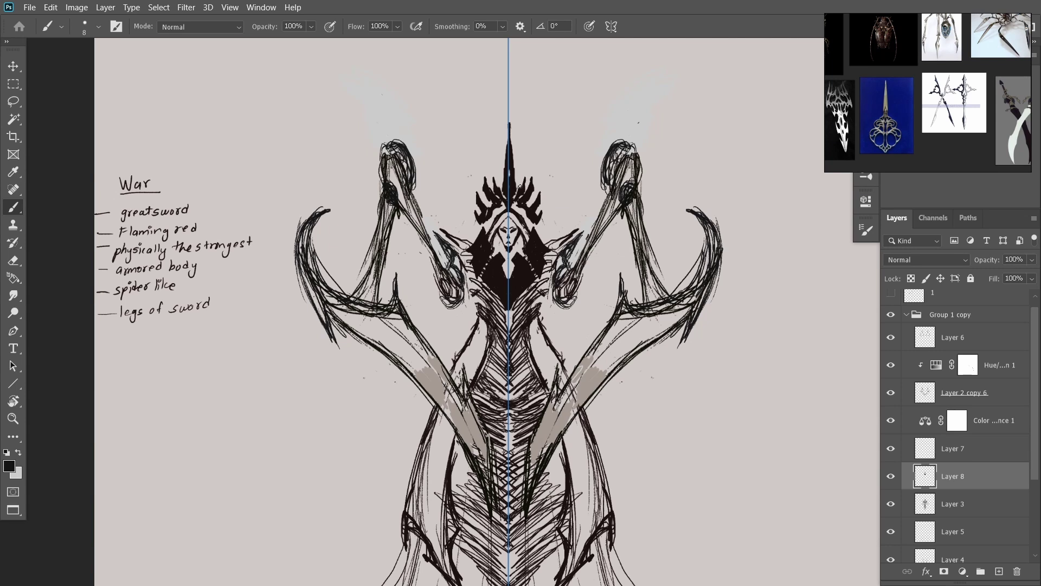
pyautogui.scroll(-2, 539, 250)
pyautogui.scroll(2, 498, 217)
pyautogui.press('x')
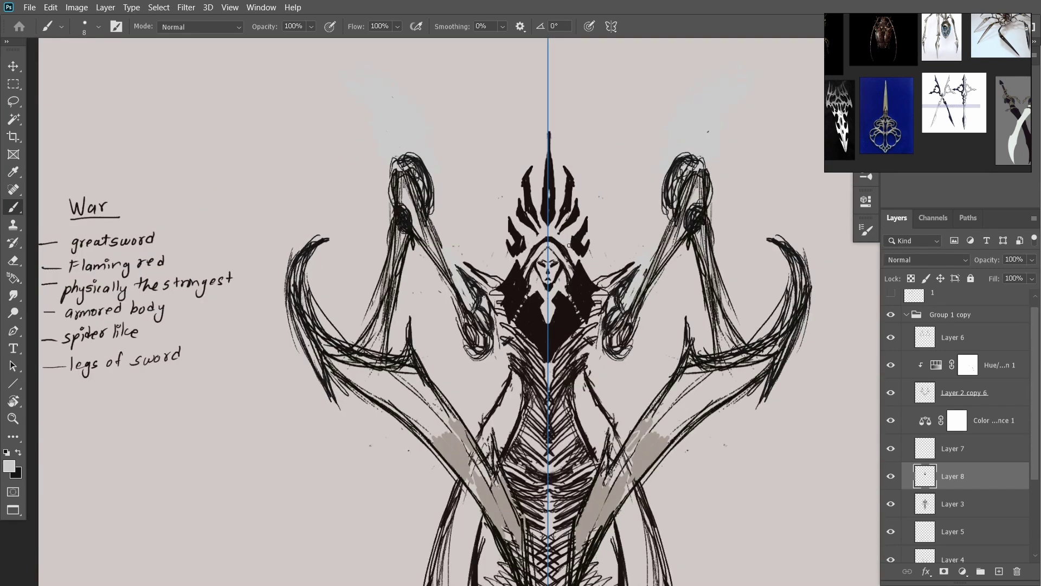
pyautogui.scroll(-2, 583, 246)
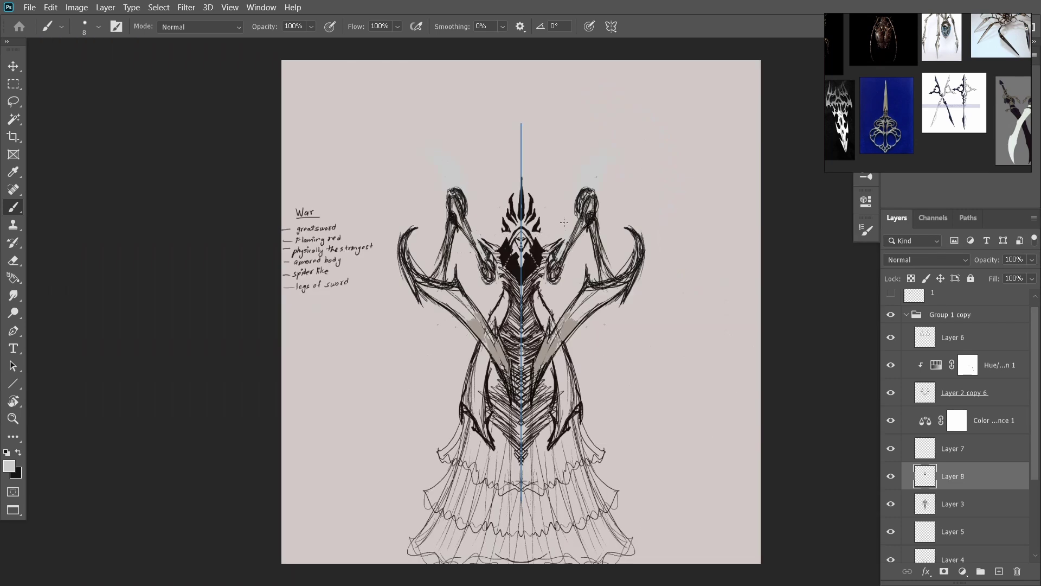
# Compare the figure with Layer 8 off and on, and draw jagged shoulder spikes and heavier edges on the blades beside the robe
pyautogui.click(890, 478)
pyautogui.click(891, 478)
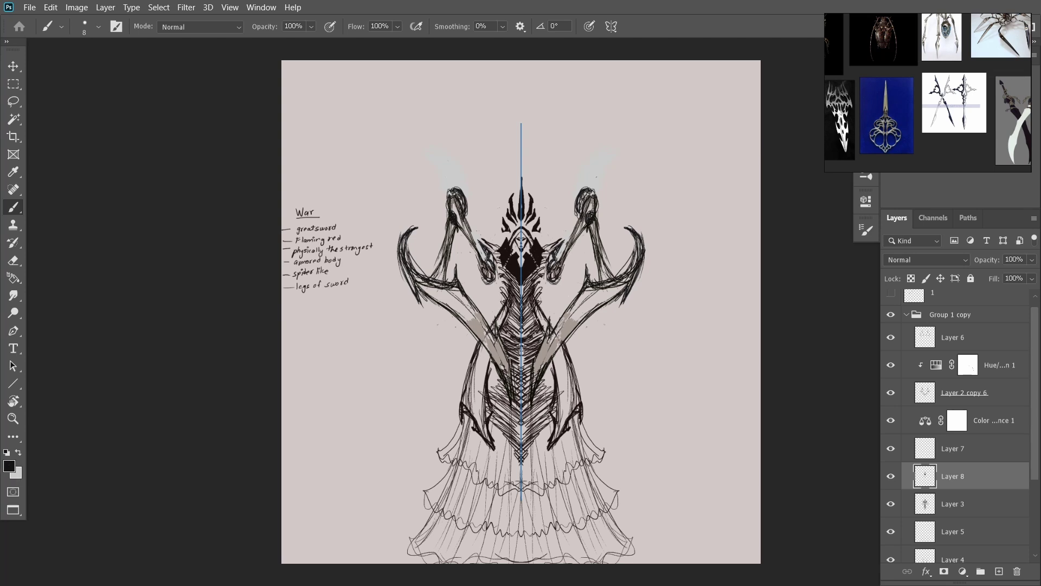
pyautogui.click(891, 476)
pyautogui.click(890, 477)
pyautogui.moveTo(585, 422); pyautogui.dragTo(584, 422)
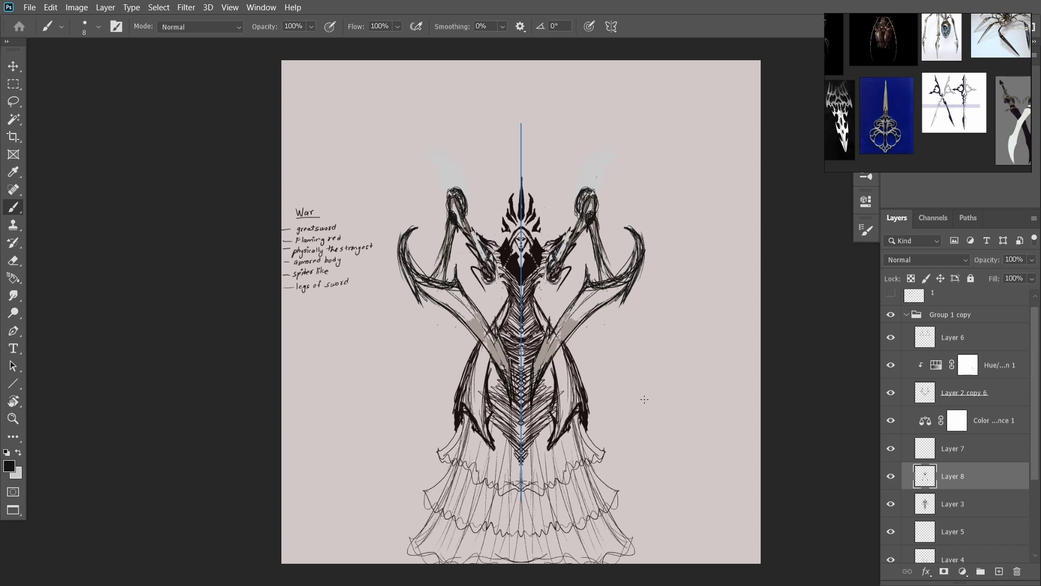
# Compare the earlier Group 1 variation and its limb layers with the current figure by toggling their visibility
pyautogui.click(906, 315)
pyautogui.click(891, 325)
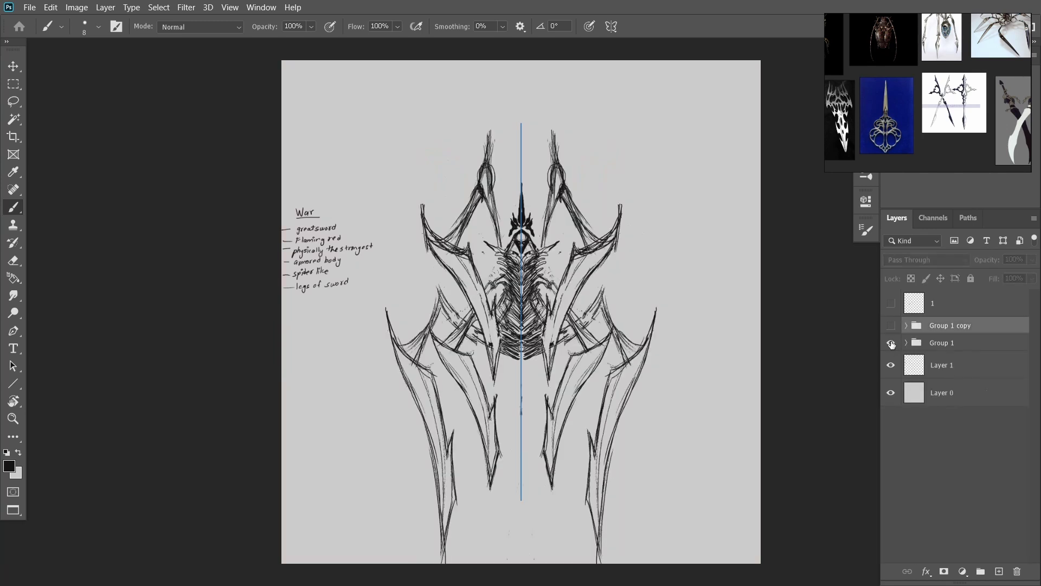
pyautogui.click(891, 326)
pyautogui.click(906, 342)
pyautogui.click(891, 392)
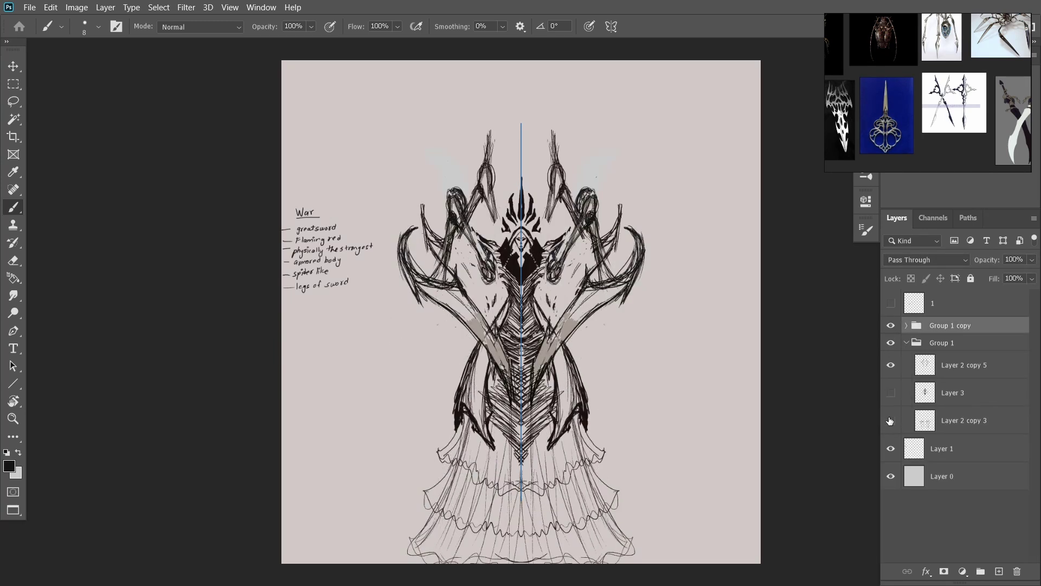
pyautogui.click(891, 365)
pyautogui.click(890, 365)
pyautogui.click(890, 365)
pyautogui.click(906, 325)
# Merge Layer 6, the Hue/Saturation adjustment and Layer 2 copy 6 into a single limbs layer
pyautogui.click(933, 349)
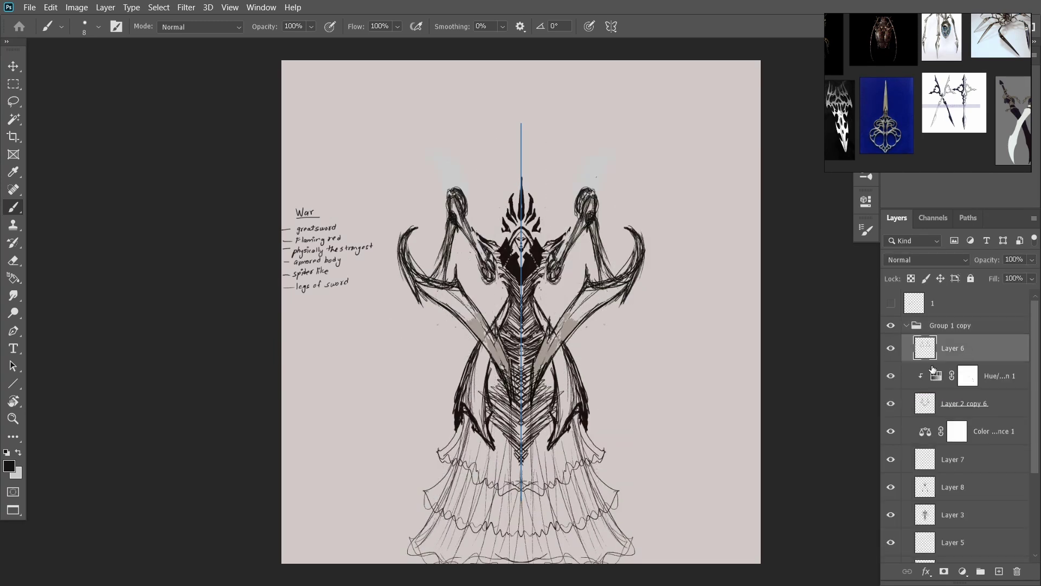
pyautogui.click(960, 403)
pyautogui.keyDown('shift'); pyautogui.click(960, 376); pyautogui.keyUp('shift')
pyautogui.press('Delete')
pyautogui.hotkey('ctrl', 't')
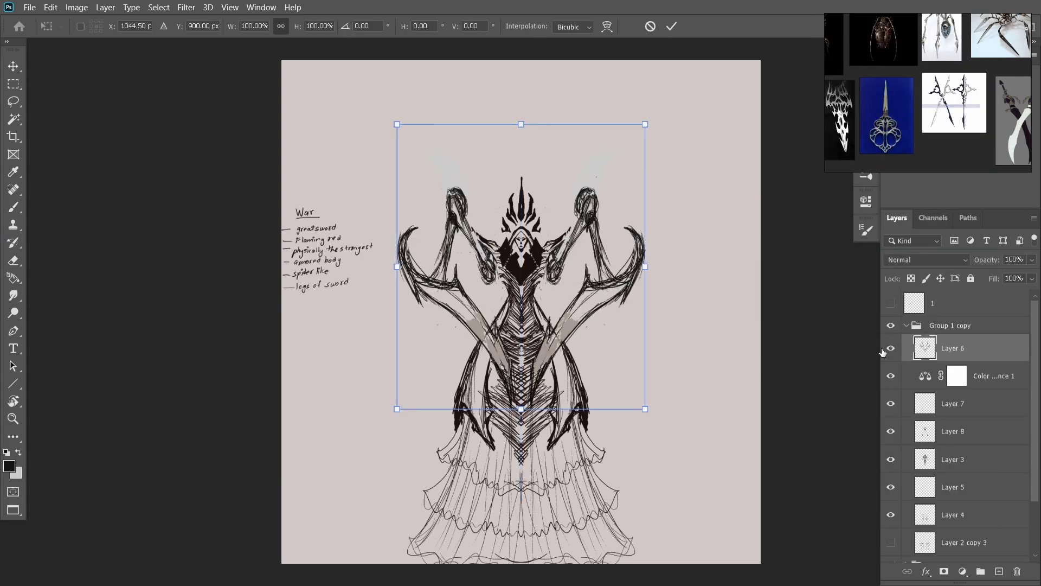
pyautogui.moveTo(520, 408); pyautogui.dragTo(521, 438)
pyautogui.moveTo(549, 373); pyautogui.dragTo(549, 367)
pyautogui.press('Return')
# Duplicate the merged limbs, then enlarge the copy and move it down to form a second, lower pair
pyautogui.hotkey('ctrl', 'j')
pyautogui.hotkey('ctrl', 't')
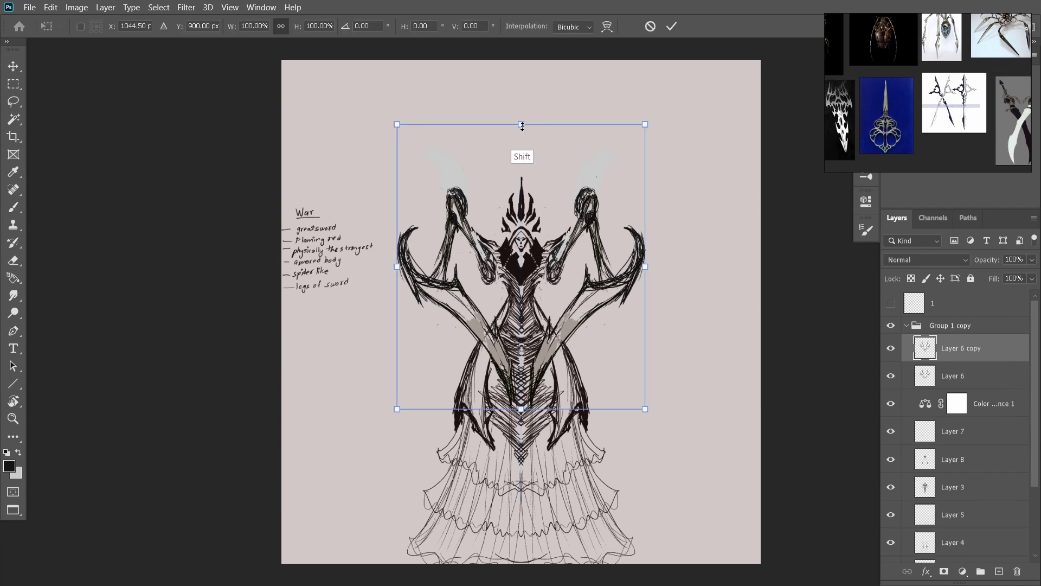
pyautogui.scroll(-2, 522, 223)
pyautogui.moveTo(567, 274); pyautogui.dragTo(568, 233)
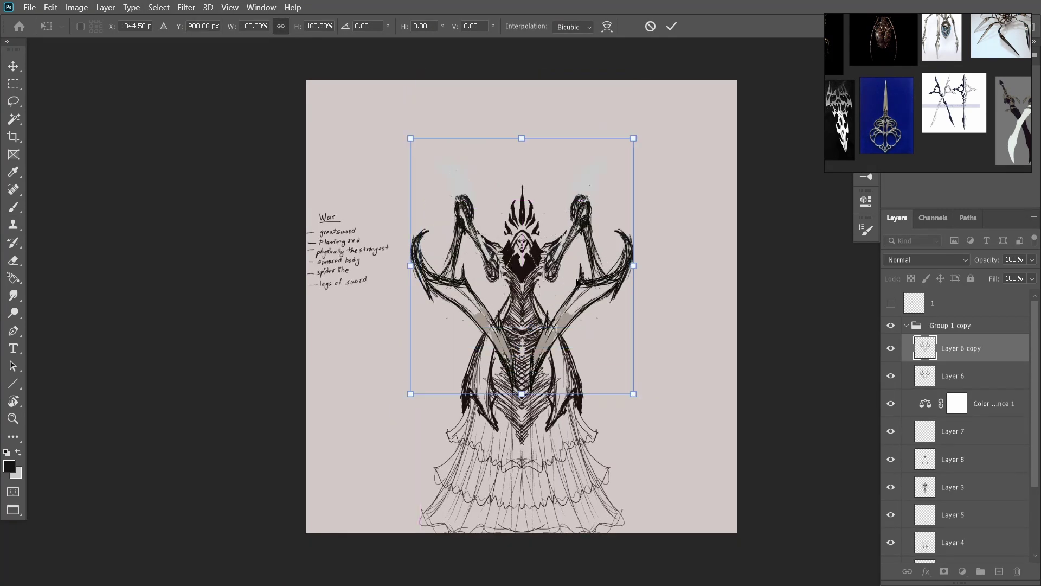
pyautogui.moveTo(628, 346); pyautogui.dragTo(645, 366)
pyautogui.moveTo(589, 193)
pyautogui.mouseDown()
pyautogui.moveTo(589, 333)
pyautogui.moveTo(589, 293)
pyautogui.mouseUp()
pyautogui.press('Return')
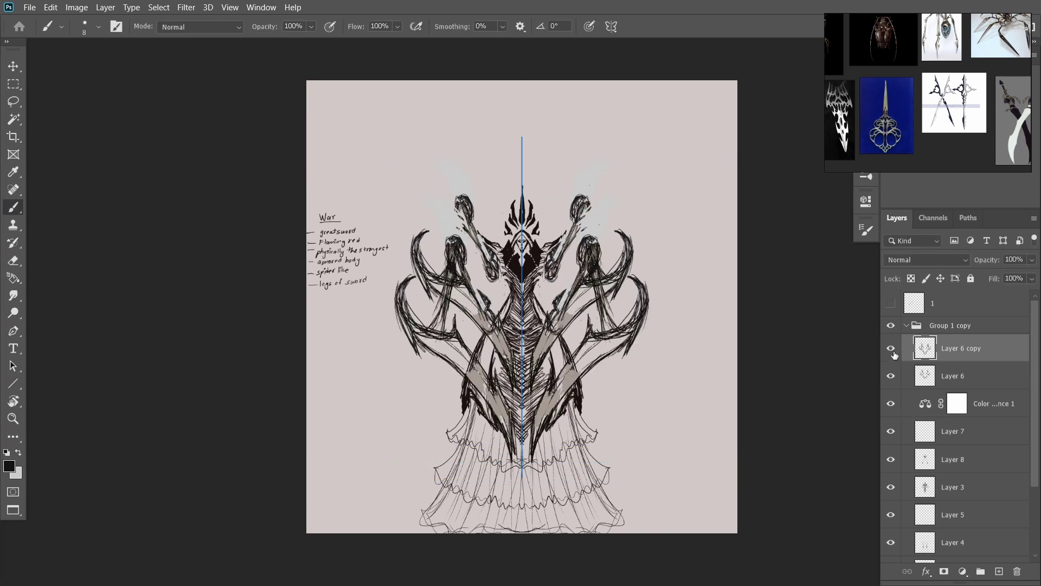
# Widen the duplicated lower limbs and place Layer 6 copy beneath Layer 3
pyautogui.moveTo(903, 350); pyautogui.dragTo(961, 482)
pyautogui.hotkey('ctrl', 't')
pyautogui.moveTo(651, 167)
pyautogui.mouseDown()
pyautogui.moveTo(645, 183)
pyautogui.moveTo(748, 170)
pyautogui.moveTo(740, 198)
pyautogui.mouseUp()
pyautogui.press('Return')
pyautogui.moveTo(960, 459); pyautogui.dragTo(960, 500)
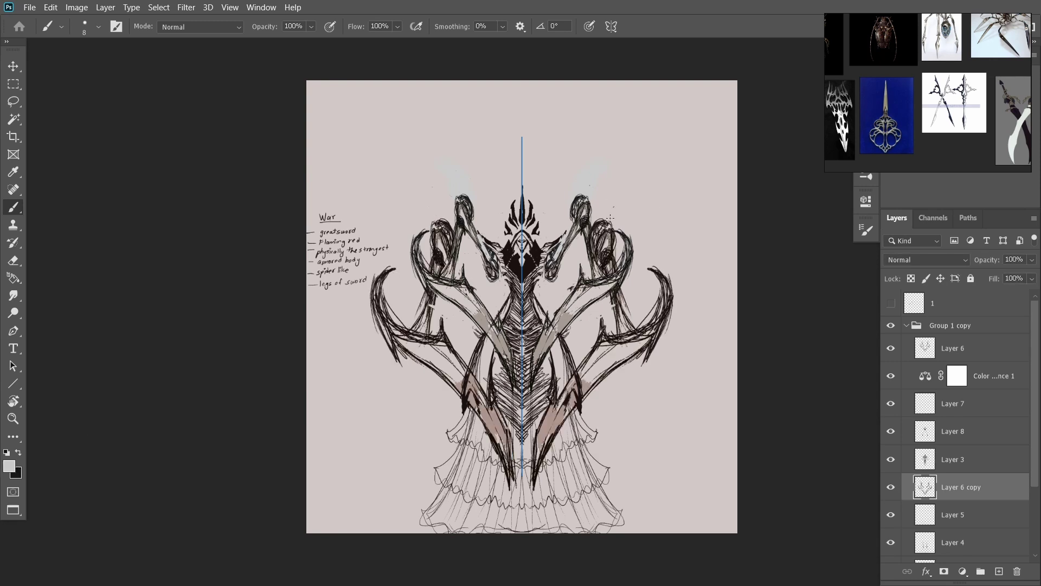
# Paint out the rounded tops of the lower limbs with the light colour and redraw smaller round joints in black
pyautogui.moveTo(596, 225); pyautogui.dragTo(609, 262)
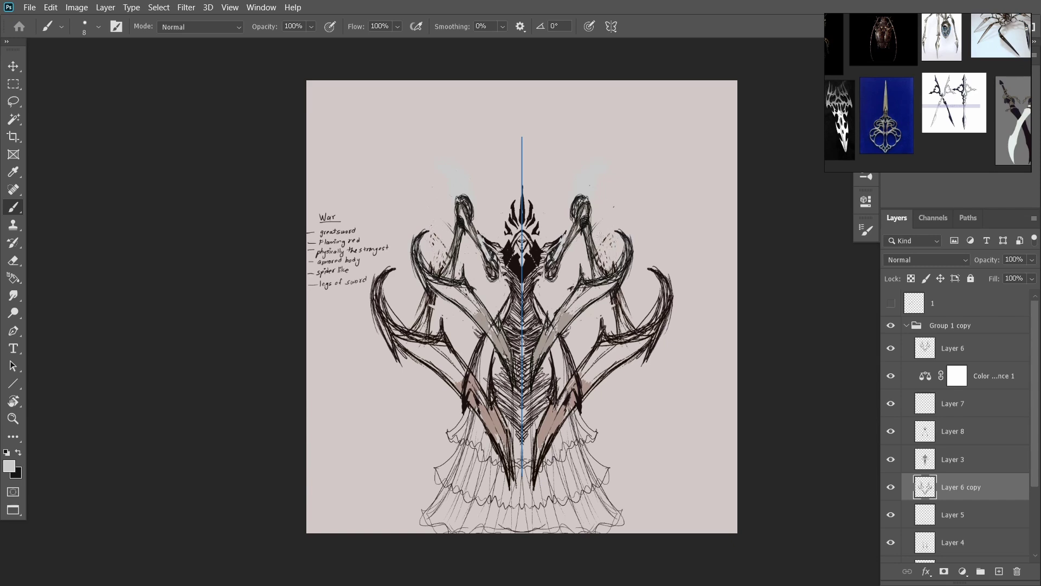
pyautogui.press('x')
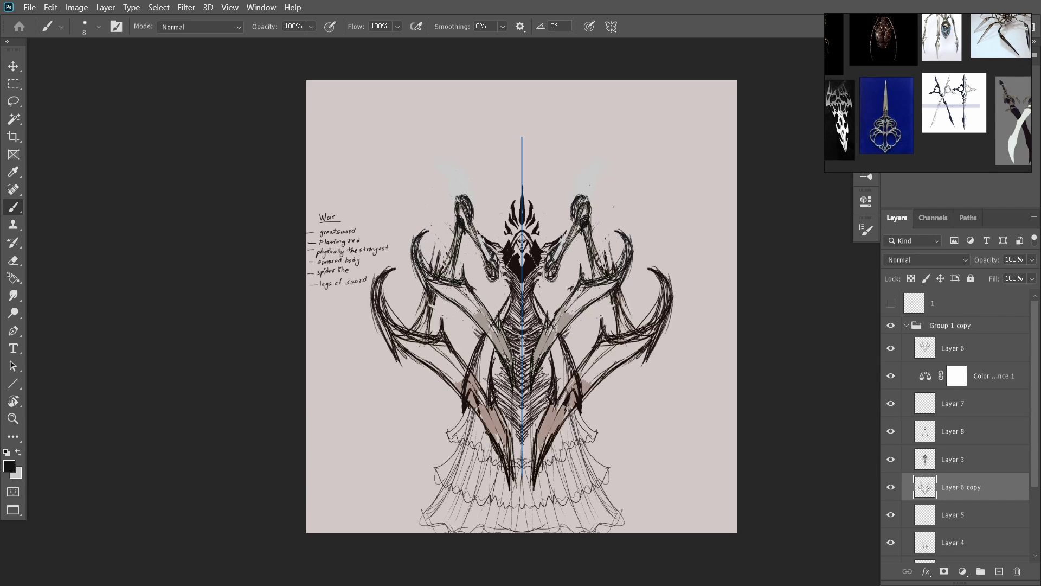
pyautogui.moveTo(606, 254); pyautogui.dragTo(602, 259)
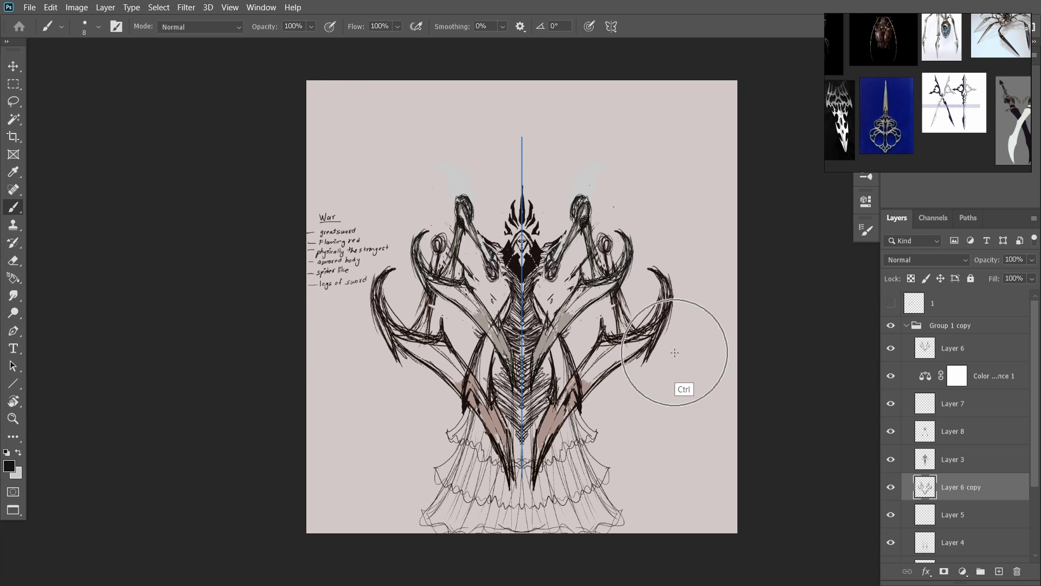
# Add a new layer above Layer 6 and sketch arm segments joining the lower limbs to the torso, thickening their round joints
pyautogui.click(998, 571)
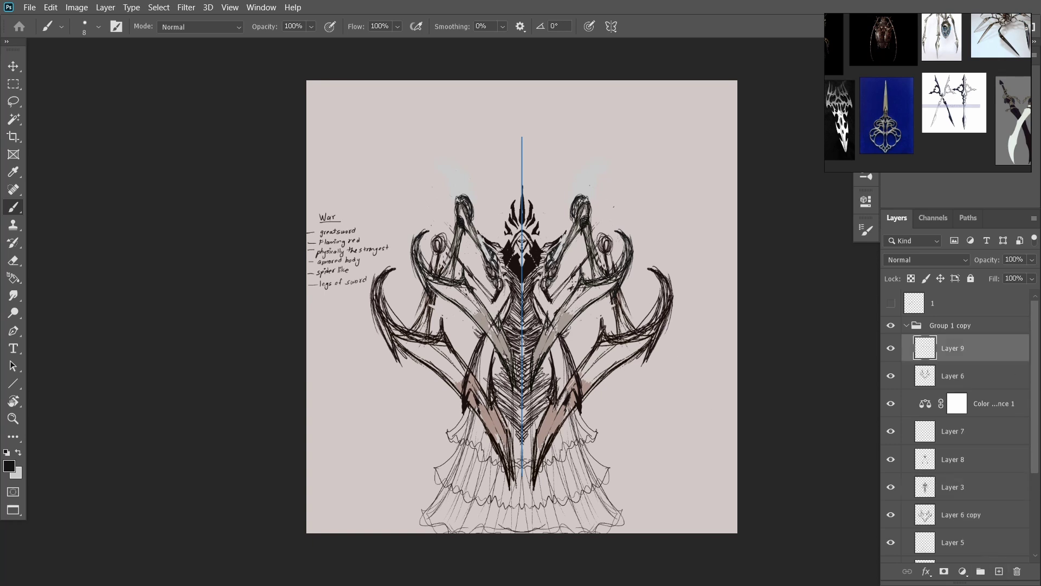
pyautogui.keyDown('ctrl'); pyautogui.click(497, 291); pyautogui.keyUp('ctrl')
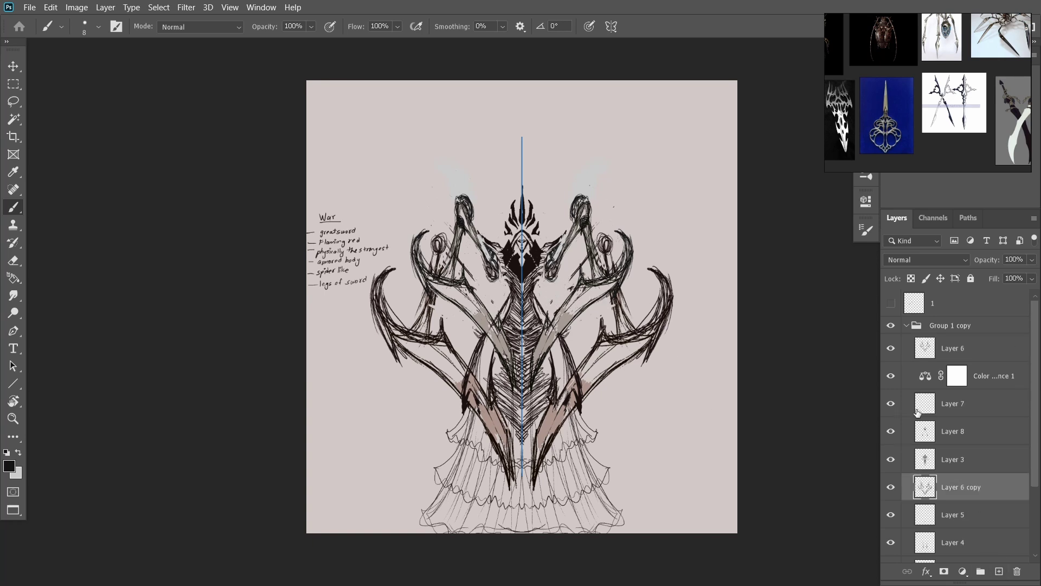
pyautogui.hotkey('ctrl', 'z')
pyautogui.moveTo(586, 257); pyautogui.dragTo(545, 293)
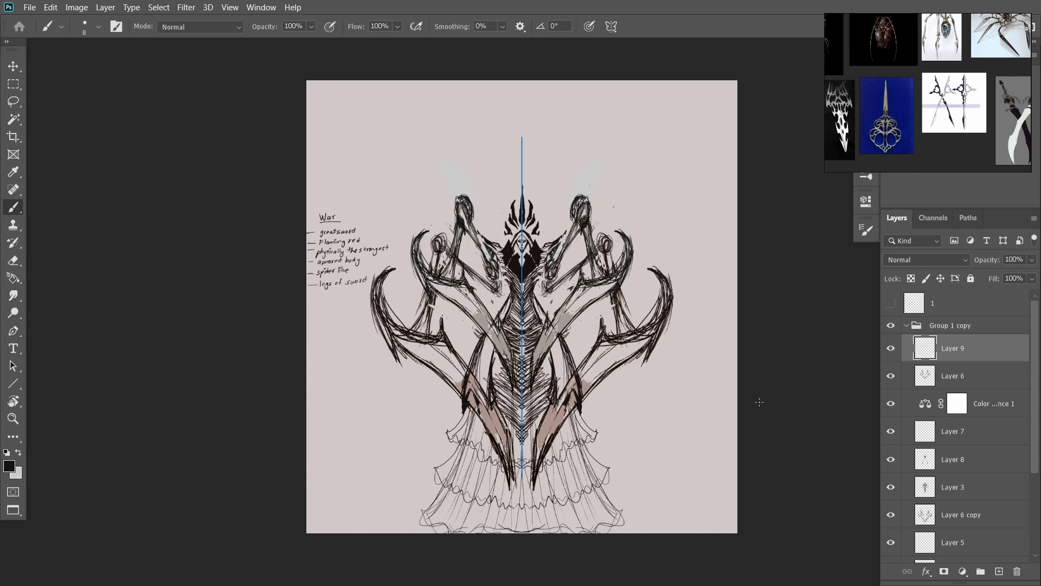
pyautogui.moveTo(610, 232); pyautogui.dragTo(602, 256)
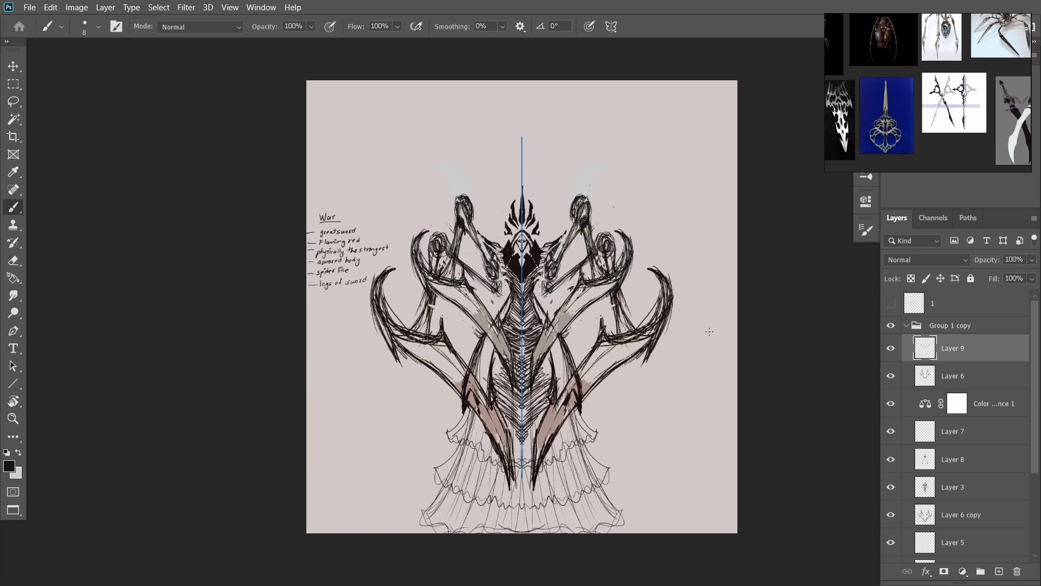
# Move the whole Group 1 copy figure up and slightly to the right on the canvas
pyautogui.click(907, 326)
pyautogui.click(946, 325)
pyautogui.hotkey('ctrl', 't')
pyautogui.moveTo(572, 327)
pyautogui.mouseDown()
pyautogui.moveTo(602, 271)
pyautogui.moveTo(593, 269)
pyautogui.mouseUp()
pyautogui.press('Return')
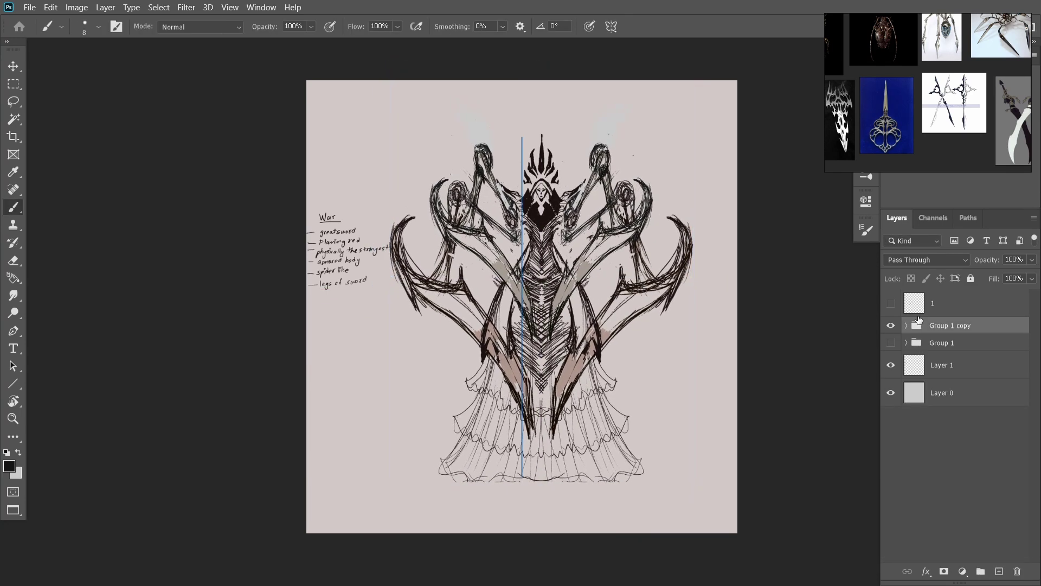
# Realign the symmetry axis with the centre of the moved figure
pyautogui.click(906, 325)
pyautogui.hotkey('ctrl', 't')
pyautogui.moveTo(522, 304); pyautogui.dragTo(541, 285)
pyautogui.hotkey('alt', 'space')
pyautogui.press('Return')
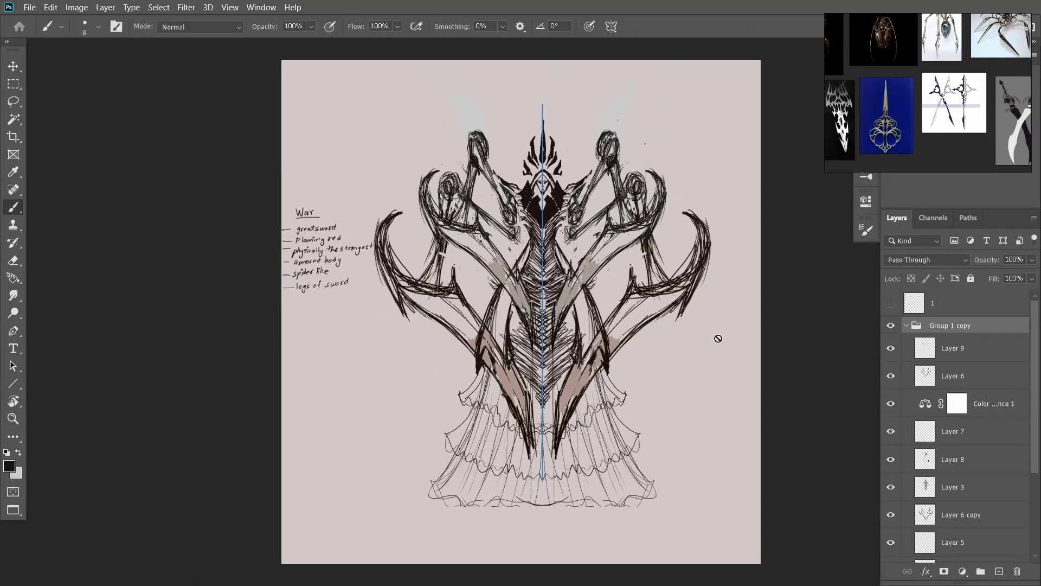
# Examine the lower limbs on Layer 6 copy with and without the upper limbs by toggling Layer 6
pyautogui.scroll(-1, 892, 351)
pyautogui.click(891, 349)
pyautogui.click(891, 349)
pyautogui.click(892, 349)
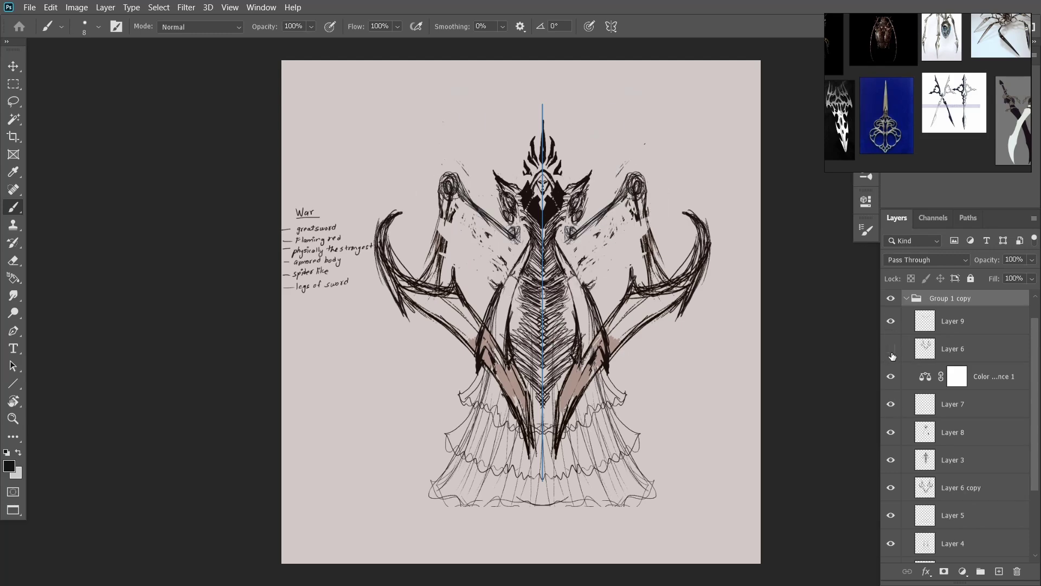
pyautogui.click(891, 349)
pyautogui.click(891, 350)
pyautogui.click(891, 413)
pyautogui.click(891, 413)
pyautogui.click(925, 487)
pyautogui.press('e')
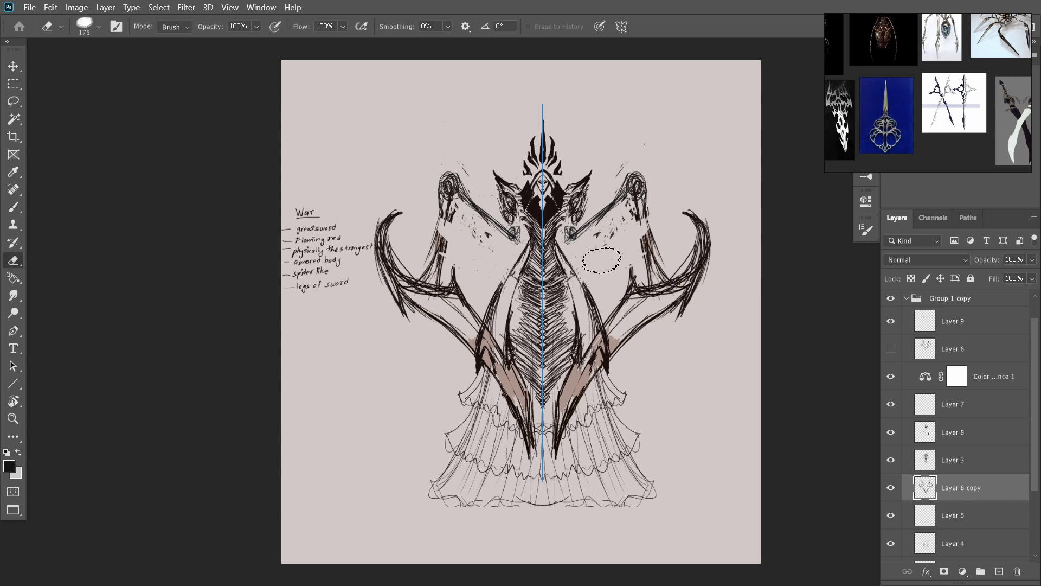
pyautogui.press('b')
pyautogui.click(891, 350)
pyautogui.click(891, 350)
pyautogui.click(891, 349)
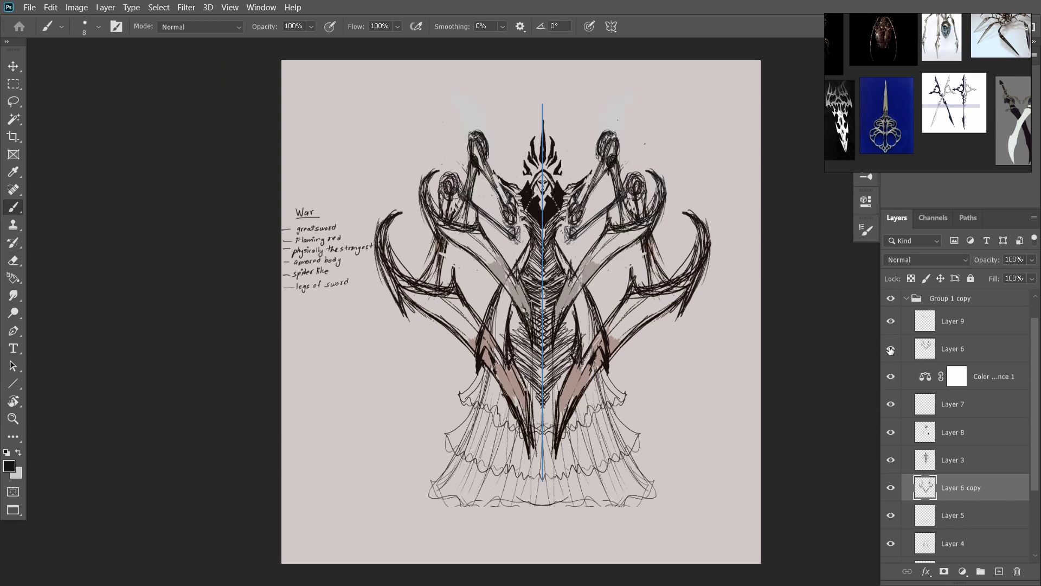
# Duplicate the upper limbs on Layer 6, hide the original and scale the copy down around the figure's centre
pyautogui.click(955, 349)
pyautogui.hotkey('ctrl', 't')
pyautogui.moveTo(542, 271); pyautogui.dragTo(560, 294)
pyautogui.press('Return')
pyautogui.hotkey('ctrl', 'j')
pyautogui.click(891, 377)
pyautogui.hotkey('ctrl', 't')
pyautogui.moveTo(666, 351); pyautogui.dragTo(651, 334)
pyautogui.press('Return')
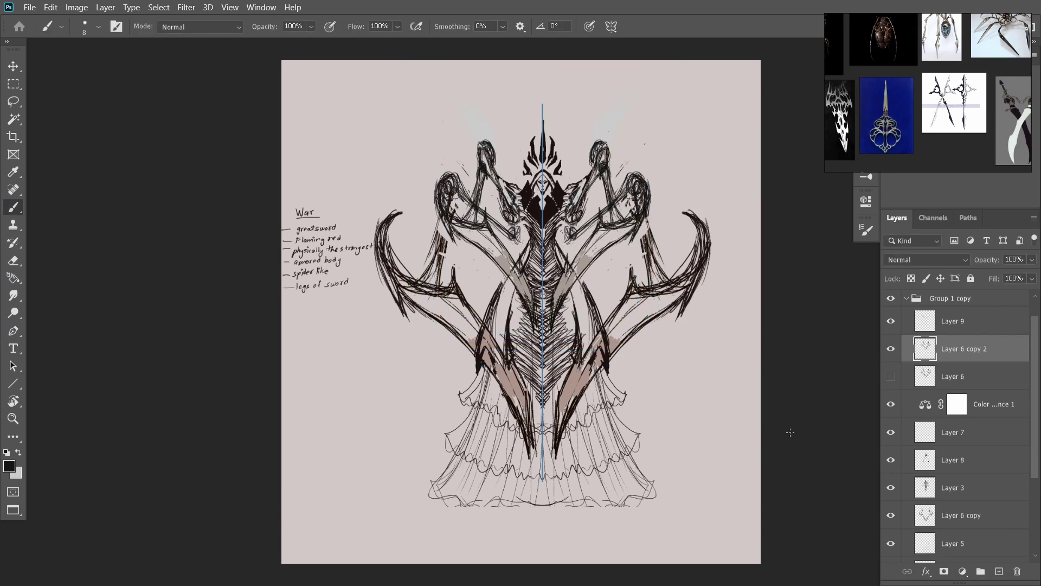
# Transform the duplicated upper limbs on Layer 6 copy 2, shifting them slightly down while keeping them centred on the figure
pyautogui.hotkey('ctrl', 't')
pyautogui.moveTo(623, 268); pyautogui.dragTo(583, 259)
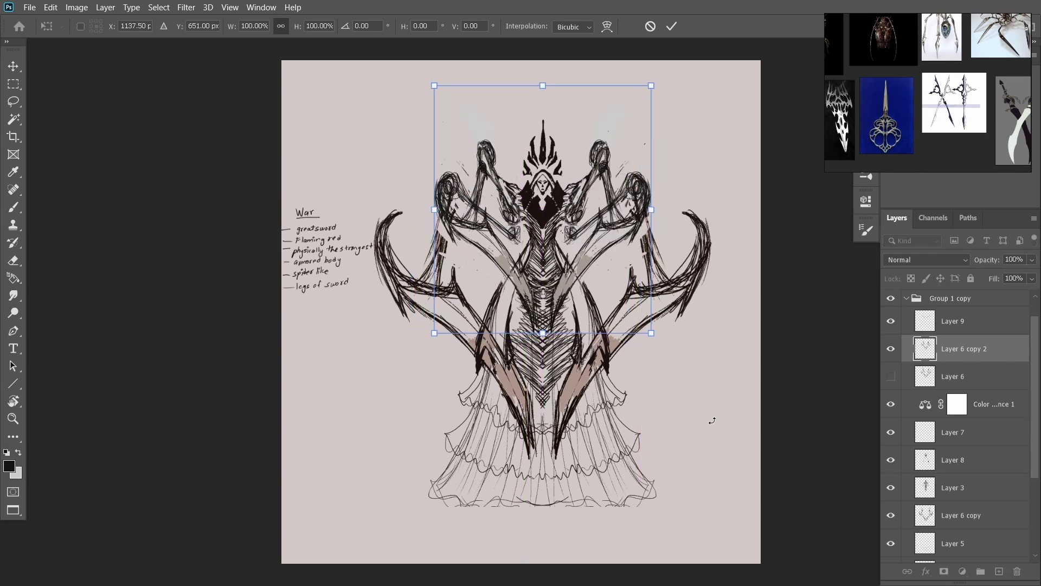
pyautogui.moveTo(651, 209); pyautogui.dragTo(610, 347)
pyautogui.moveTo(543, 340)
pyautogui.mouseDown()
pyautogui.moveTo(543, 355)
pyautogui.moveTo(543, 333)
pyautogui.mouseUp()
pyautogui.moveTo(569, 251); pyautogui.dragTo(568, 256)
pyautogui.press('Return')
pyautogui.press('b')
# Compare the original upper limbs on Layer 6 with the adjusted ones on Layer 6 copy 2 by toggling both layers
pyautogui.click(890, 376)
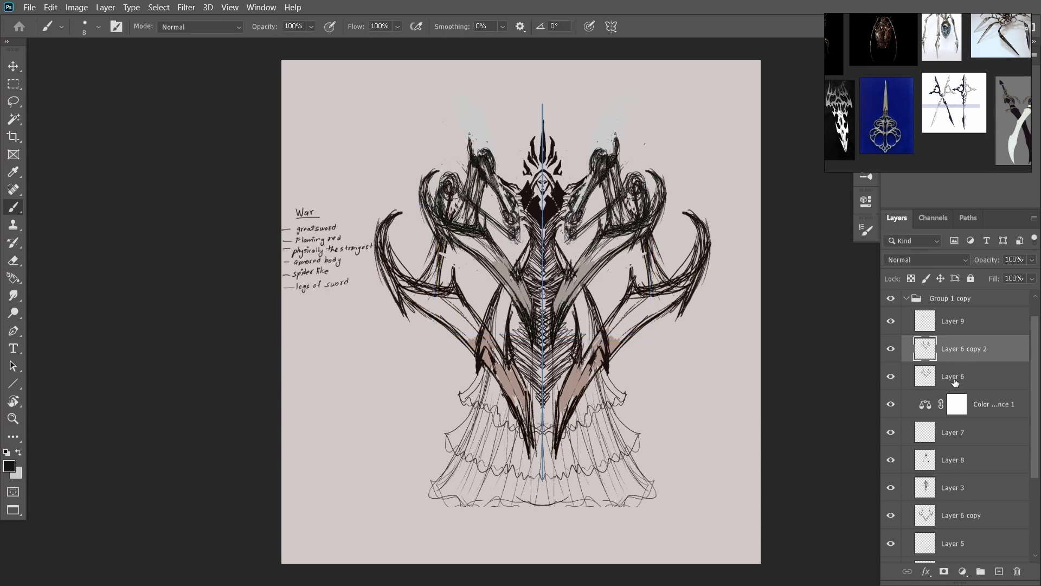
pyautogui.click(891, 349)
pyautogui.click(891, 376)
pyautogui.click(891, 376)
pyautogui.click(892, 376)
pyautogui.click(892, 376)
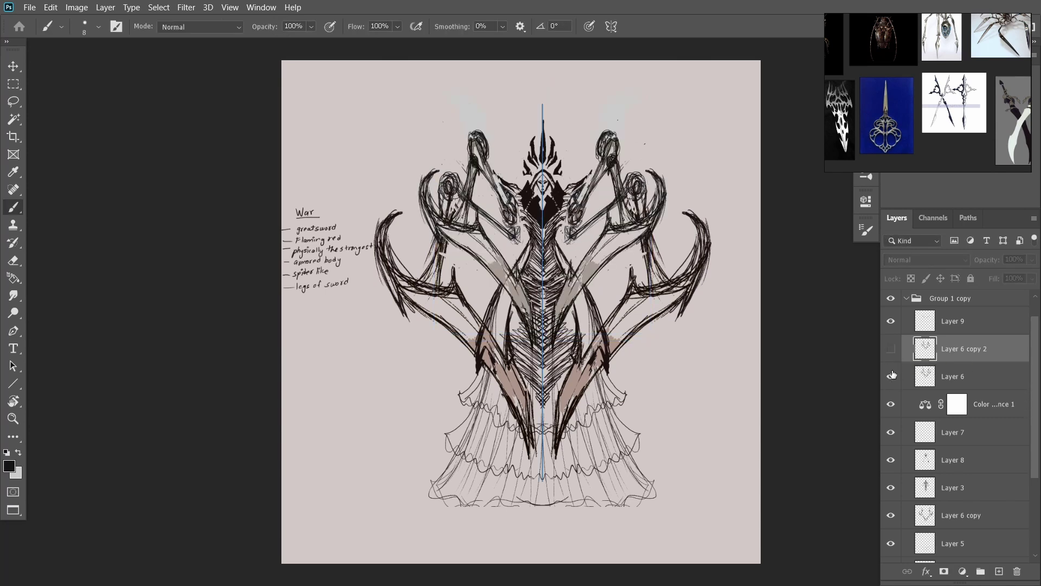
pyautogui.moveTo(892, 374); pyautogui.dragTo(892, 359)
# Rework the upper limbs' outer hooks on Layer 9, covering sketch lines with the light colour and sharpening the blade tips in black
pyautogui.click(18, 453)
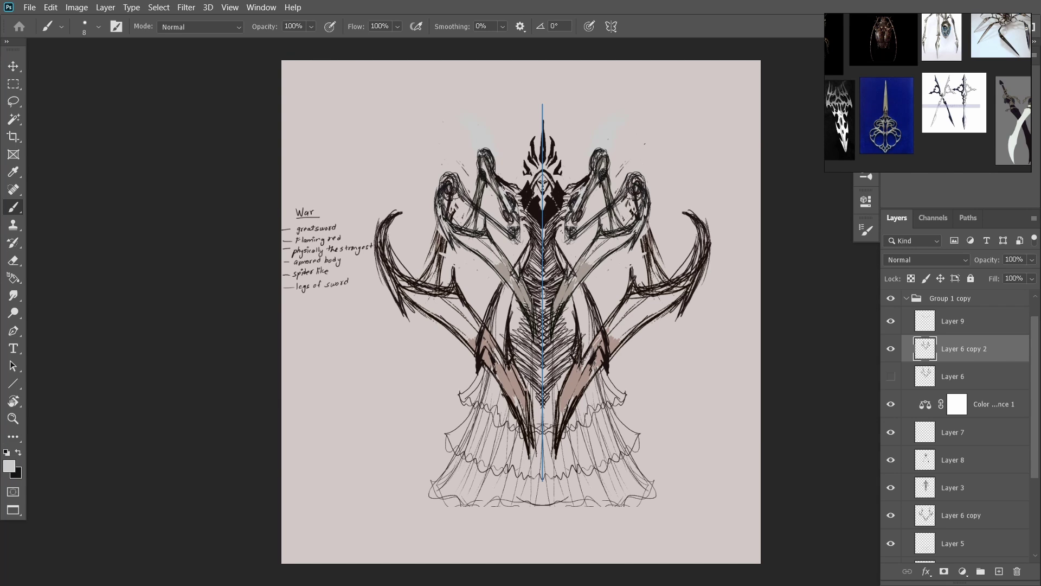
pyautogui.click(924, 522)
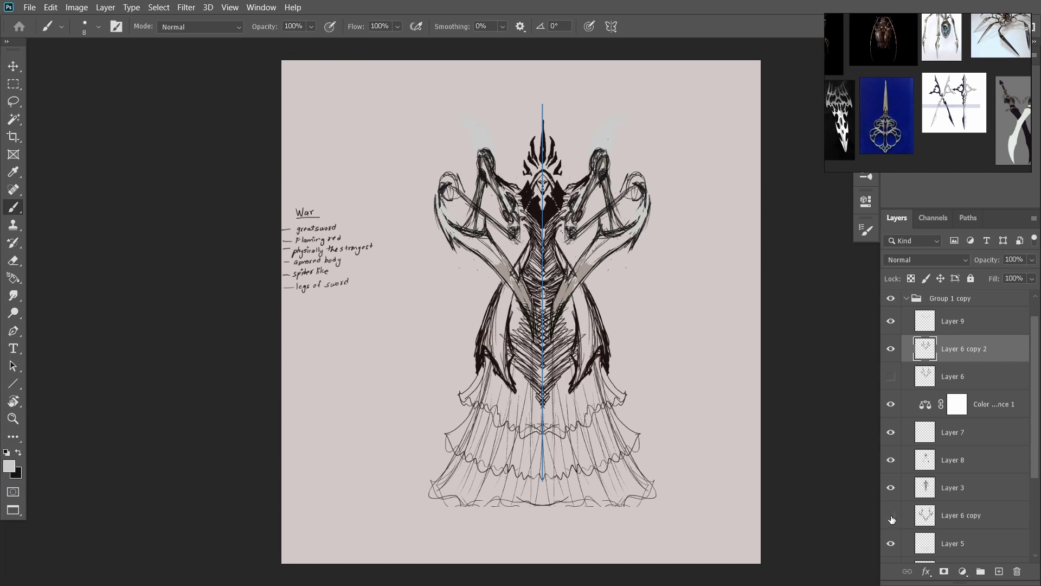
pyautogui.click(925, 321)
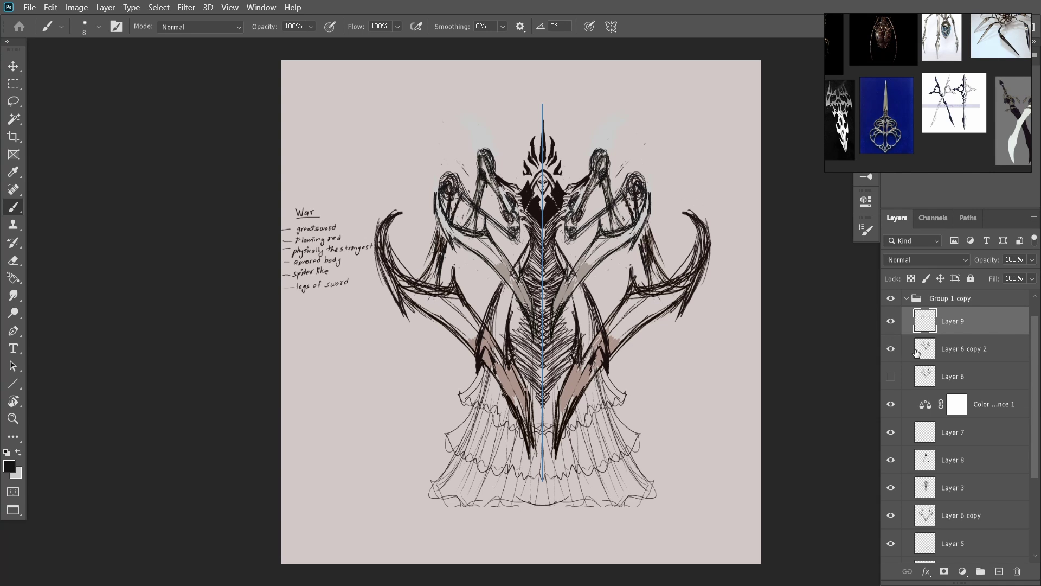
pyautogui.press('x')
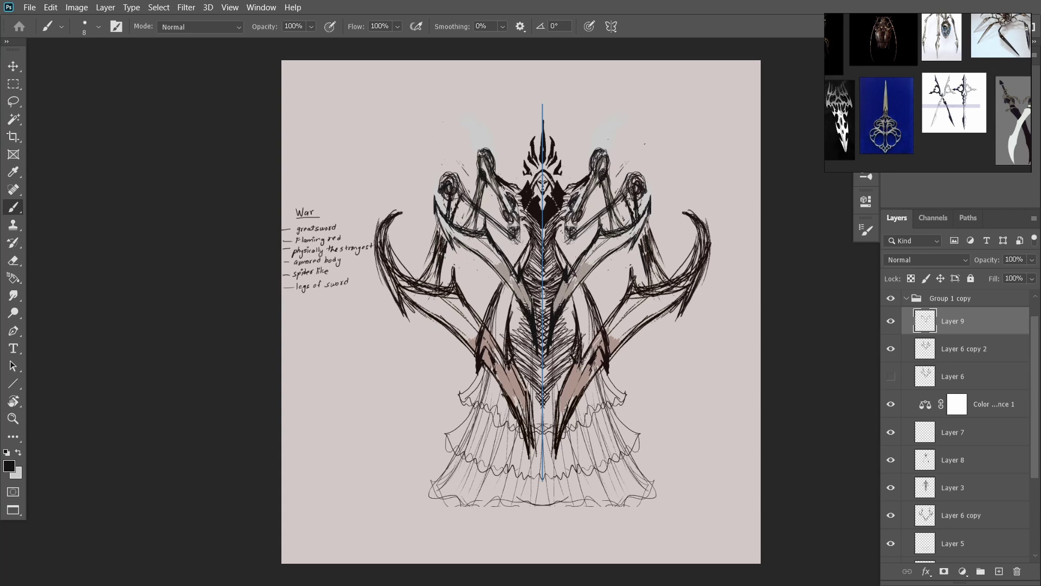
pyautogui.press('x')
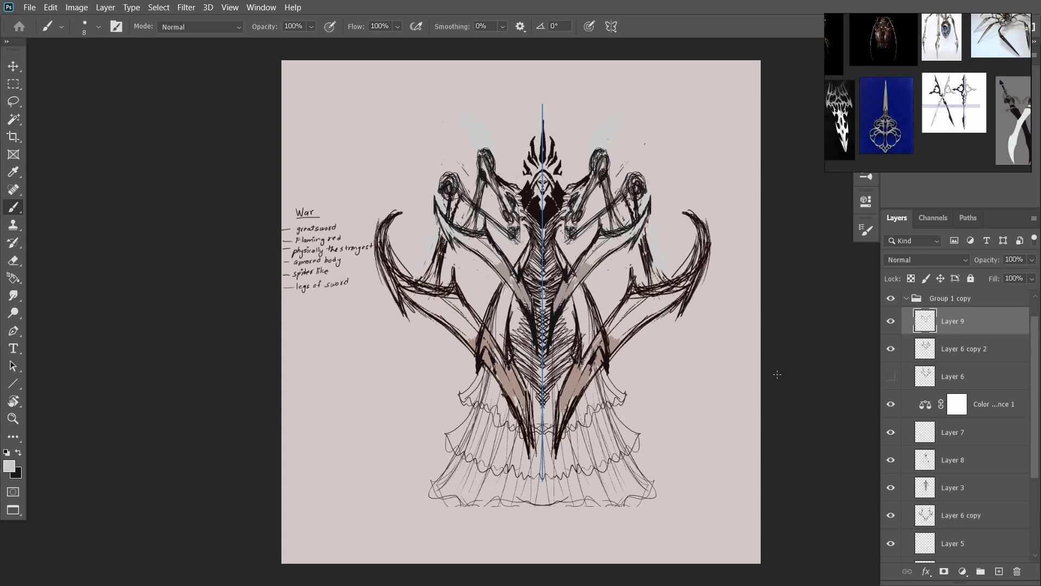
# Examine the figure with and without the lower limbs by toggling Layer 6 copy
pyautogui.scroll(-5, 922, 433)
pyautogui.click(895, 450)
pyautogui.click(895, 422)
pyautogui.click(895, 422)
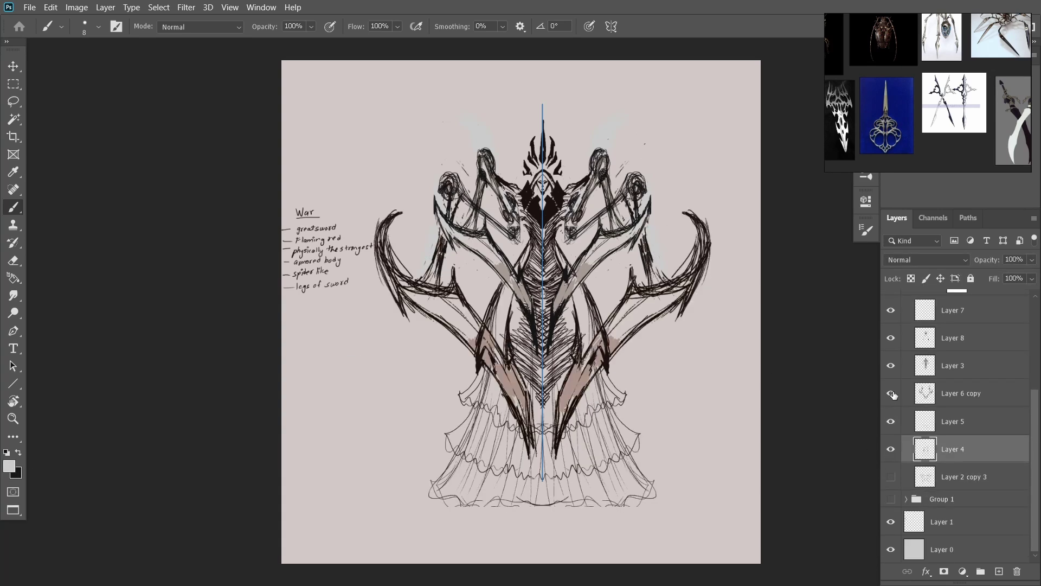
pyautogui.click(896, 395)
pyautogui.click(896, 394)
pyautogui.click(896, 394)
pyautogui.click(896, 394)
# Check which lines belong to the robe layers and merge Layer 4 with Layer 5
pyautogui.click(892, 422)
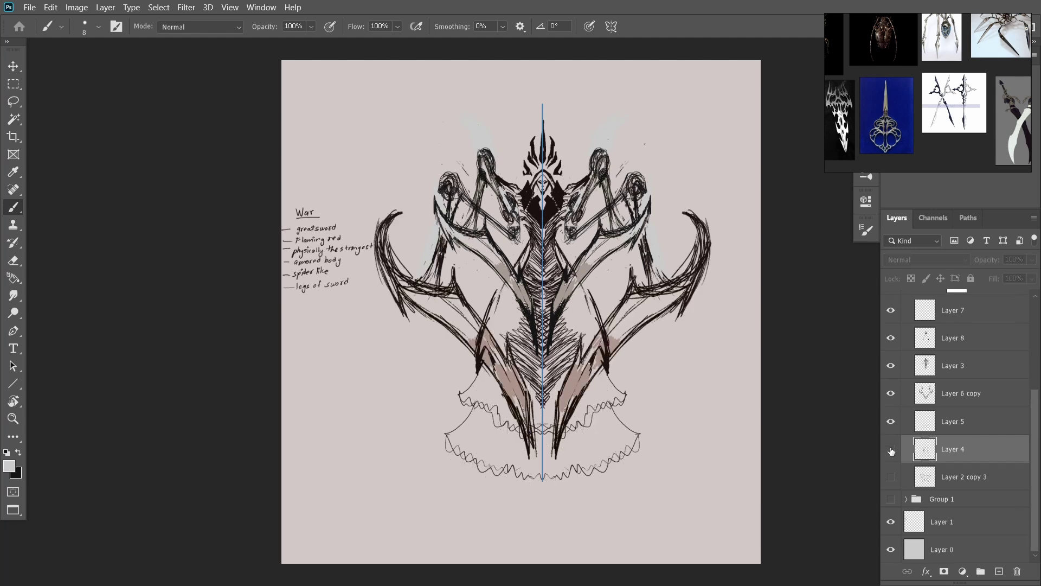
pyautogui.click(892, 422)
pyautogui.rightClick(984, 447)
pyautogui.click(984, 447)
pyautogui.scroll(-2, 521, 312)
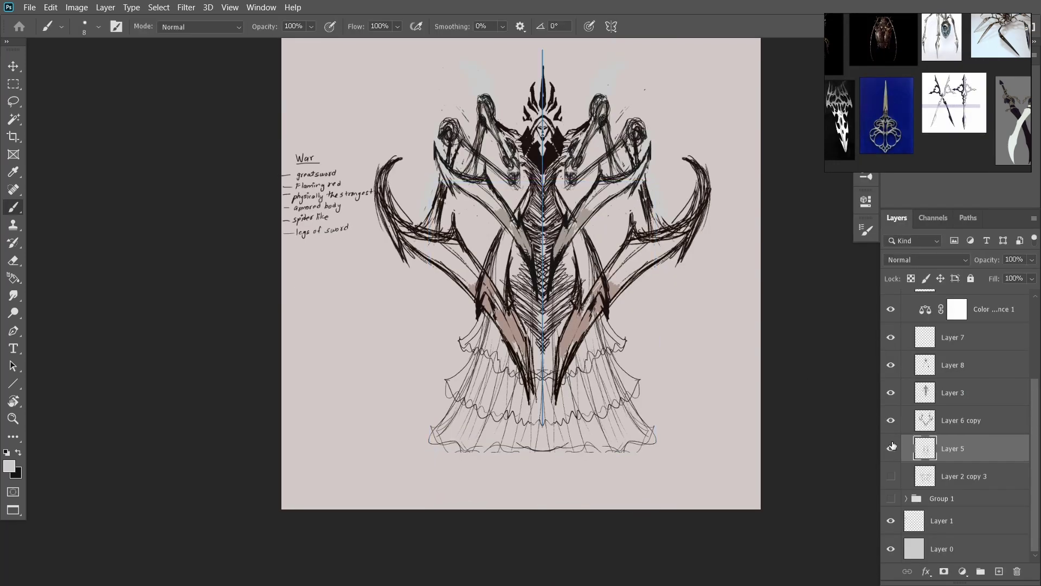
# Liquify the robe on Layer 5, pulling its lower tiers down and its hem outward into a wide flare
pyautogui.click(186, 7)
pyautogui.click(197, 112)
pyautogui.click(614, 251)
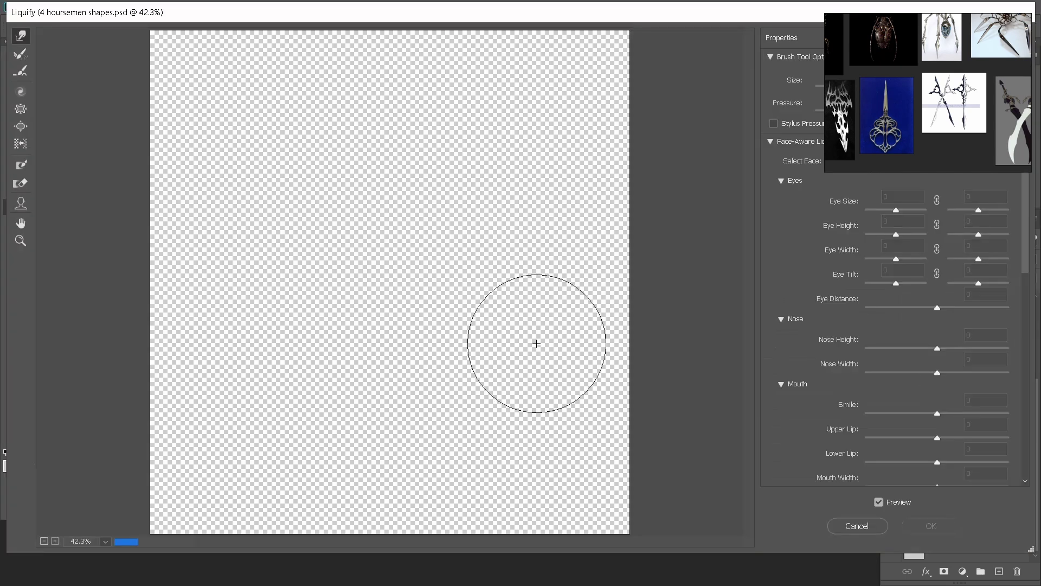
pyautogui.moveTo(325, 487)
pyautogui.mouseDown()
pyautogui.moveTo(465, 489)
pyautogui.moveTo(513, 501)
pyautogui.moveTo(317, 451)
pyautogui.moveTo(347, 440)
pyautogui.moveTo(301, 487)
pyautogui.mouseUp()
pyautogui.moveTo(521, 477); pyautogui.dragTo(545, 502)
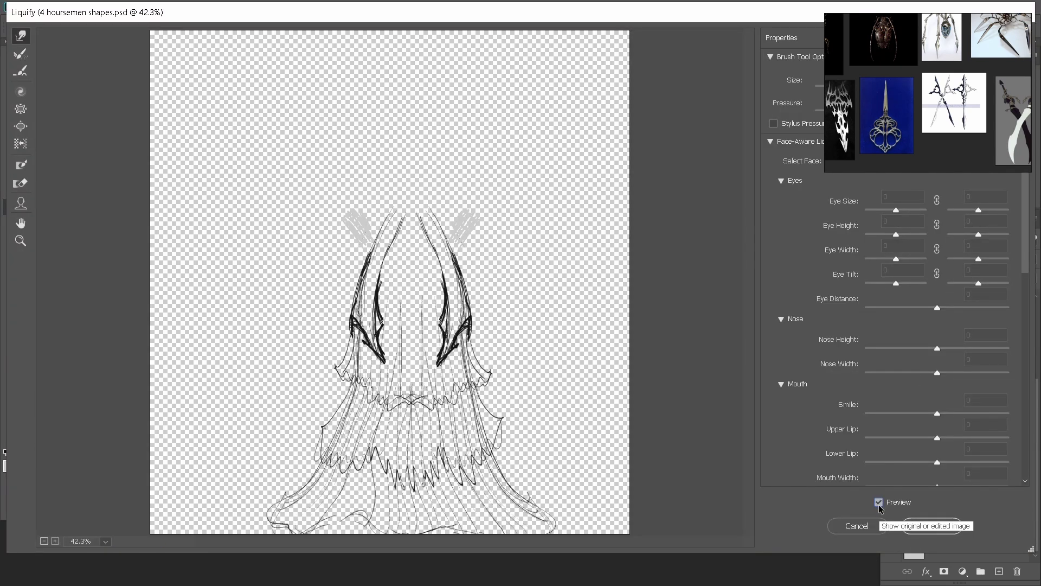
pyautogui.press('Return')
pyautogui.click(891, 420)
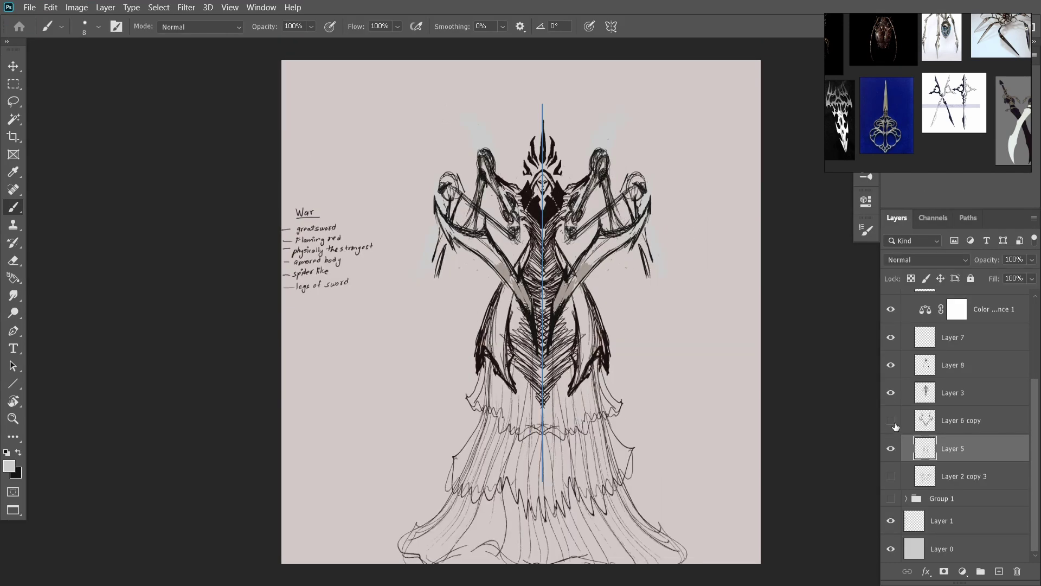
pyautogui.click(892, 420)
# Duplicate Layer 6 copy, hide the original and try rotating the left lower limb outward by 15.85°
pyautogui.click(955, 421)
pyautogui.hotkey('ctrl', 'j')
pyautogui.click(892, 448)
pyautogui.press('l')
pyautogui.moveTo(415, 175)
pyautogui.mouseDown()
pyautogui.moveTo(544, 400)
pyautogui.moveTo(425, 311)
pyautogui.mouseUp()
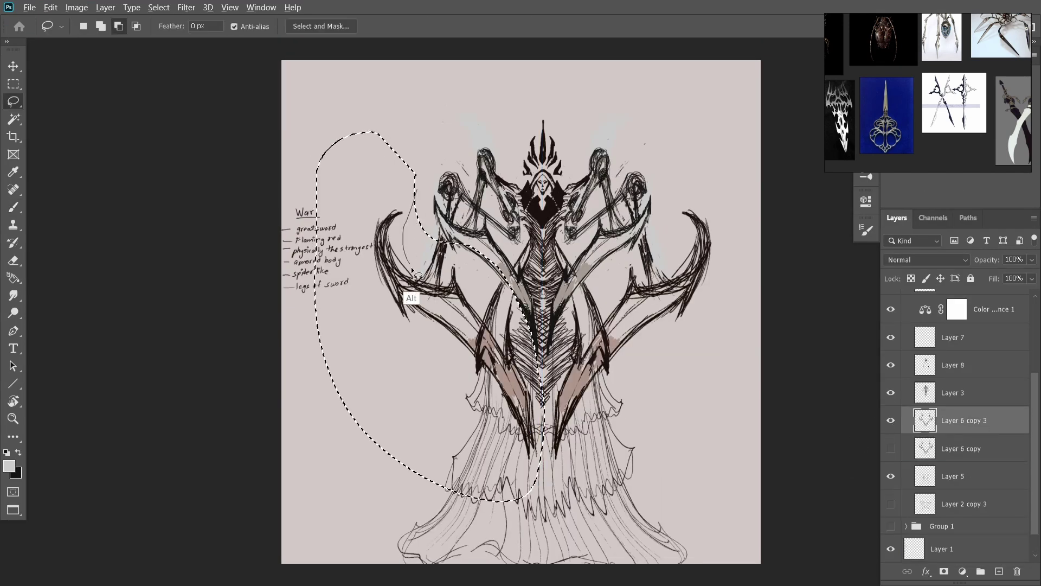
pyautogui.hotkey('ctrl', 't')
pyautogui.moveTo(621, 353)
pyautogui.mouseDown()
pyautogui.moveTo(601, 410)
pyautogui.moveTo(561, 464)
pyautogui.mouseUp()
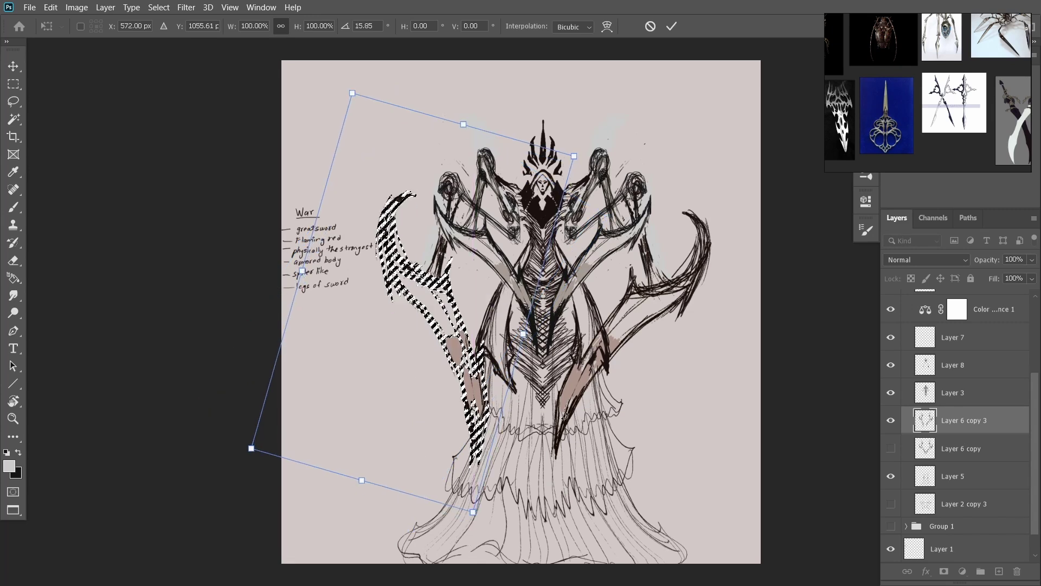
pyautogui.press('Return')
pyautogui.hotkey('ctrl', 'd')
pyautogui.hotkey('ctrl', 'z')
pyautogui.hotkey('ctrl', 'z')
pyautogui.hotkey('ctrl', 'z')
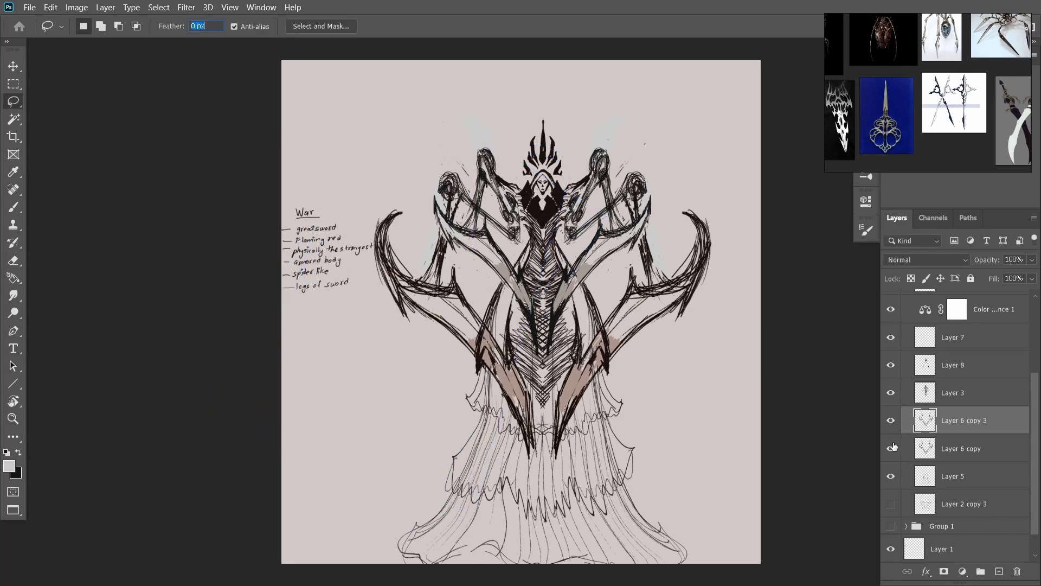
# Try the duplicated lower limbs as a second pair placed further down over the robe and delete the duplicate layer
pyautogui.click(892, 448)
pyautogui.hotkey('ctrl', 't')
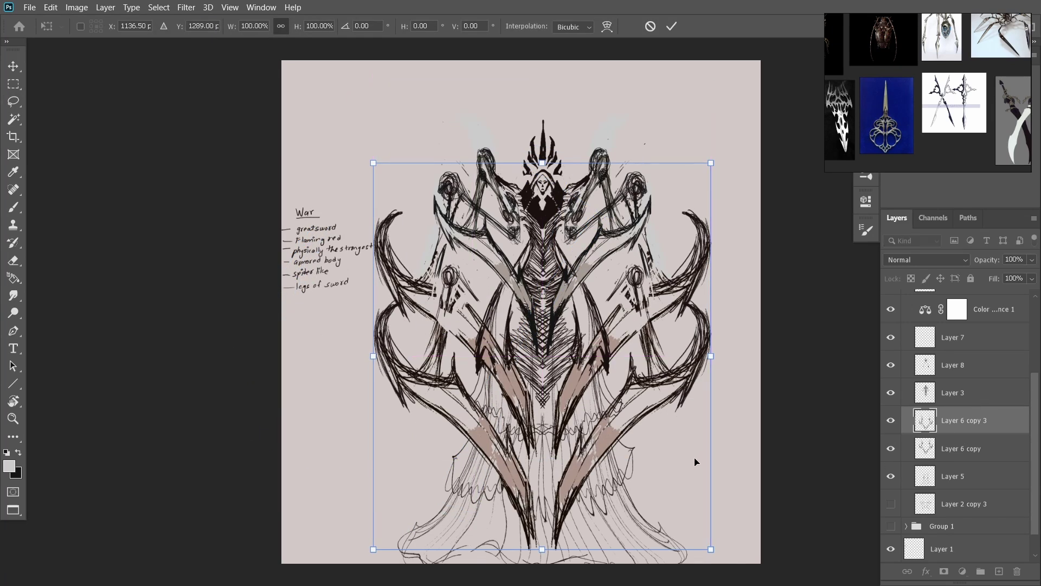
pyautogui.press('Escape')
pyautogui.click(891, 420)
pyautogui.press('Delete')
# Copy the left lower limb to a new layer above the others and try it rotated and scaled down behind the right shoulder
pyautogui.moveTo(374, 173)
pyautogui.mouseDown()
pyautogui.moveTo(504, 326)
pyautogui.moveTo(374, 173)
pyautogui.mouseUp()
pyautogui.rightClick(466, 202)
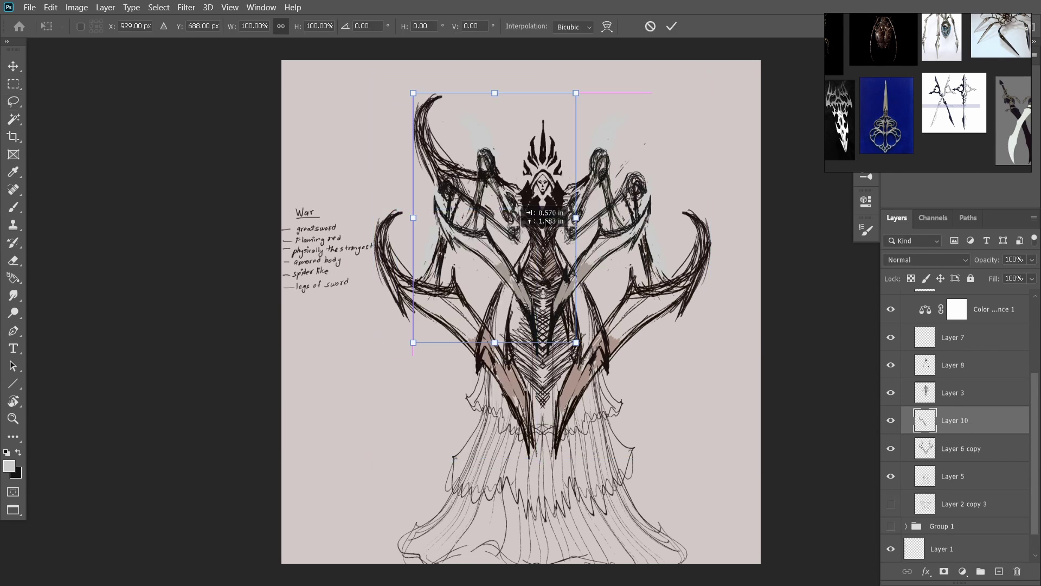
pyautogui.hotkey('ctrl', 't')
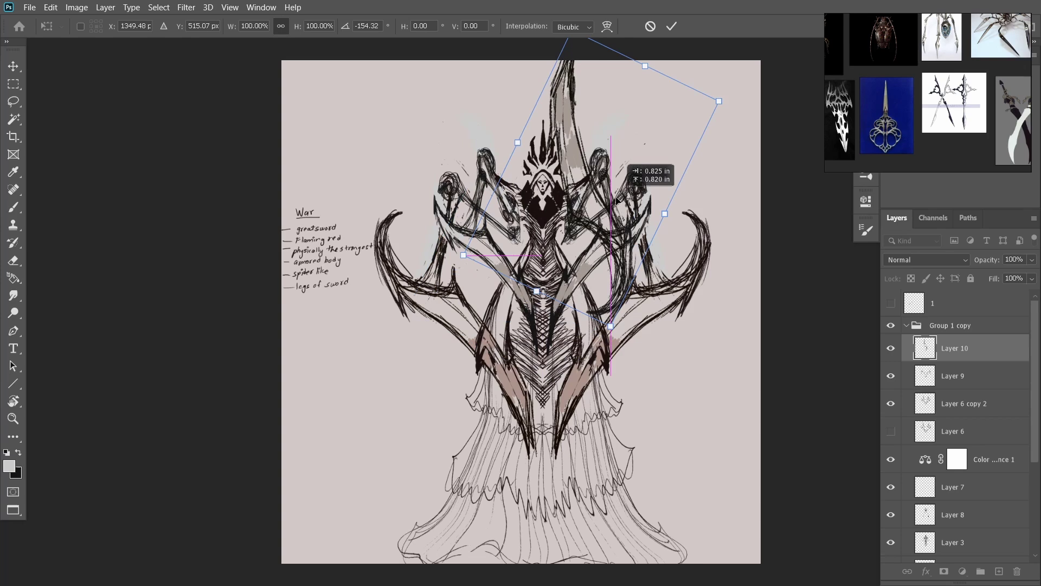
pyautogui.moveTo(615, 190)
pyautogui.mouseDown()
pyautogui.moveTo(580, 152)
pyautogui.moveTo(591, 175)
pyautogui.mouseUp()
pyautogui.press('Return')
# Try the trimmed blade fragment on Layer 10 beside the crown and delete it
pyautogui.press('l')
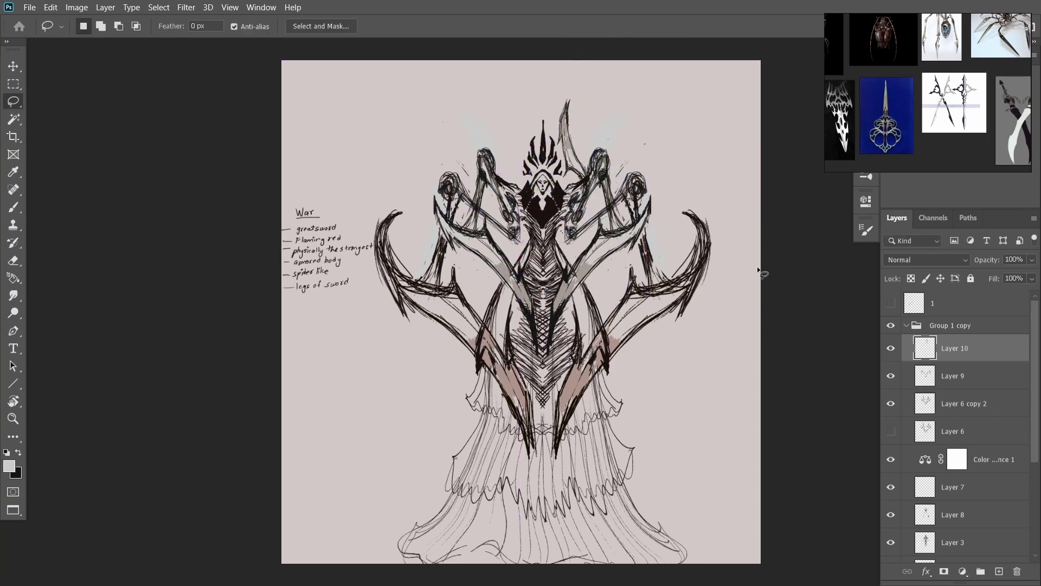
pyautogui.hotkey('ctrl', 't')
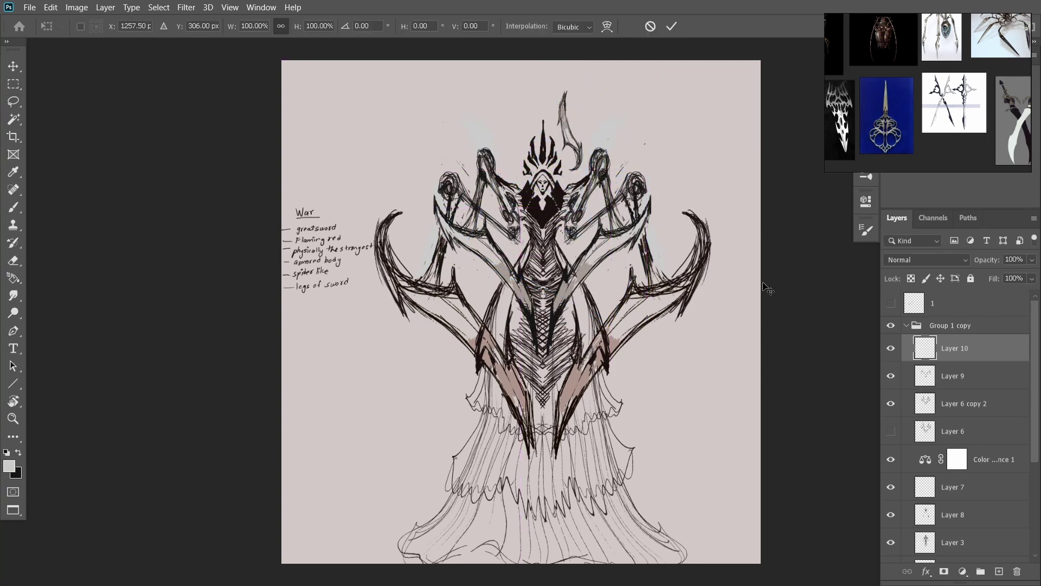
pyautogui.moveTo(613, 179); pyautogui.dragTo(531, 116)
pyautogui.press('Return')
pyautogui.press('Delete')
# Collapse the Group 1 copy group and examine the canvas with and without it
pyautogui.click(481, 235)
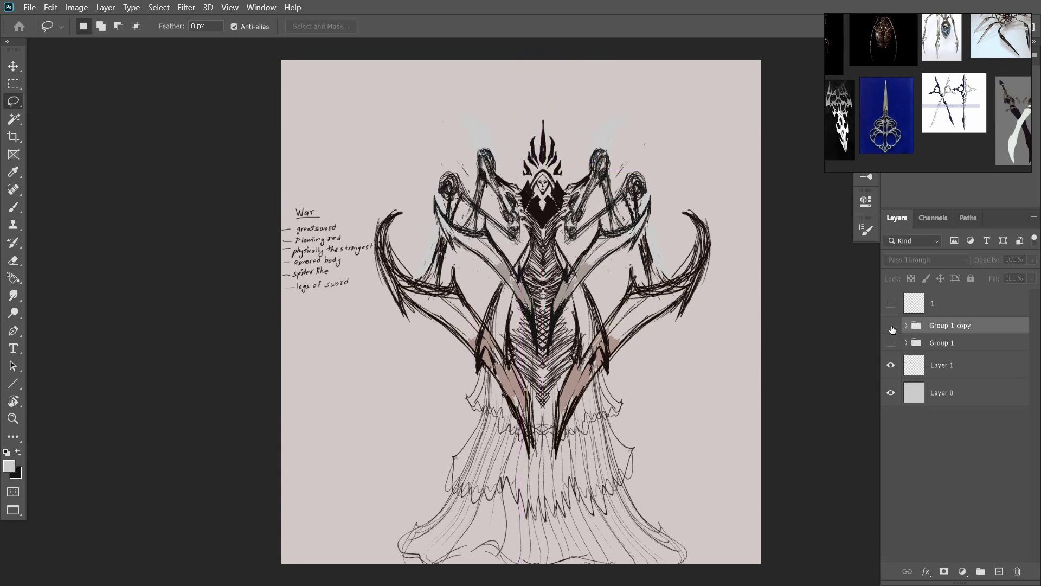
pyautogui.click(891, 326)
pyautogui.click(891, 325)
pyautogui.click(892, 326)
pyautogui.click(891, 325)
pyautogui.click(891, 326)
pyautogui.click(891, 326)
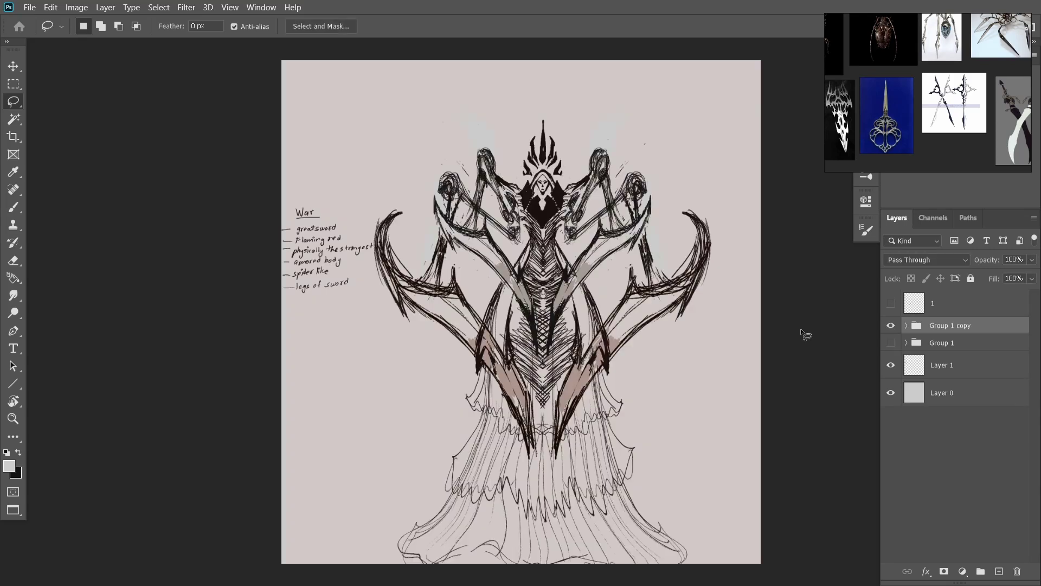
# Move the handwritten War notes on Layer 1 up to the canvas's upper left corner
pyautogui.press('s')
pyautogui.click(941, 365)
pyautogui.moveTo(326, 240); pyautogui.dragTo(328, 106)
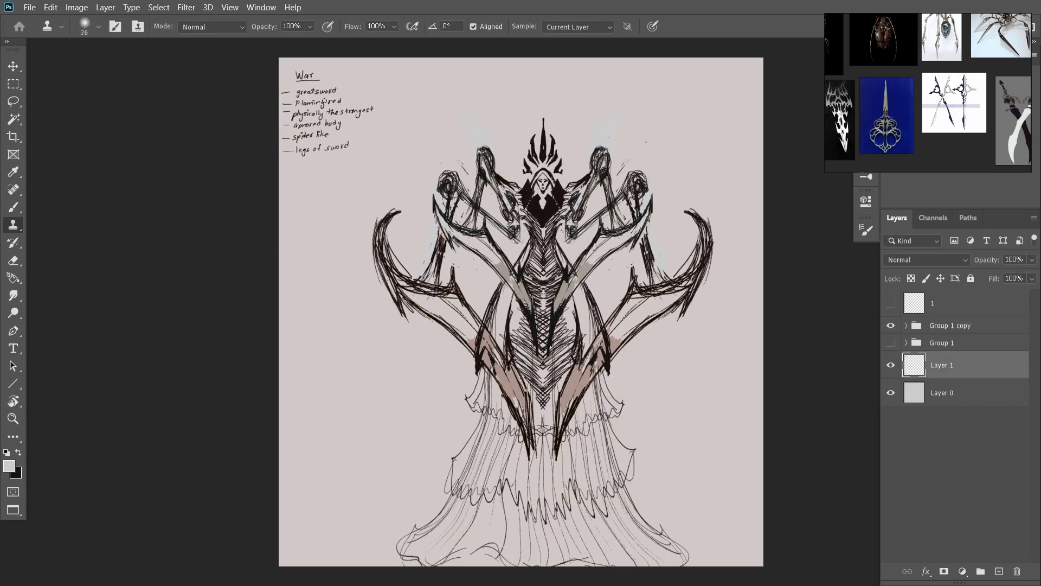
# Move the Group 1 copy figure slightly left to centre it on the canvas
pyautogui.click(946, 326)
pyautogui.hotkey('ctrl', 't')
pyautogui.moveTo(655, 389); pyautogui.dragTo(635, 390)
pyautogui.press('Return')
pyautogui.press('v')
pyautogui.click(792, 220)
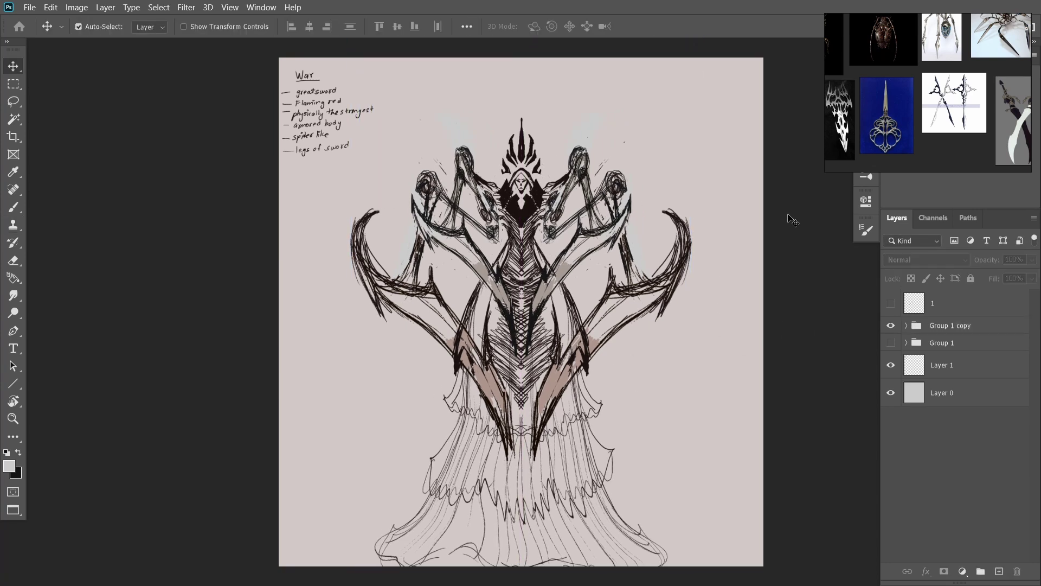
# Examine the contents of the figure's layers, Layer 2 copy 3 and Group 1 by toggling their visibility
pyautogui.click(906, 325)
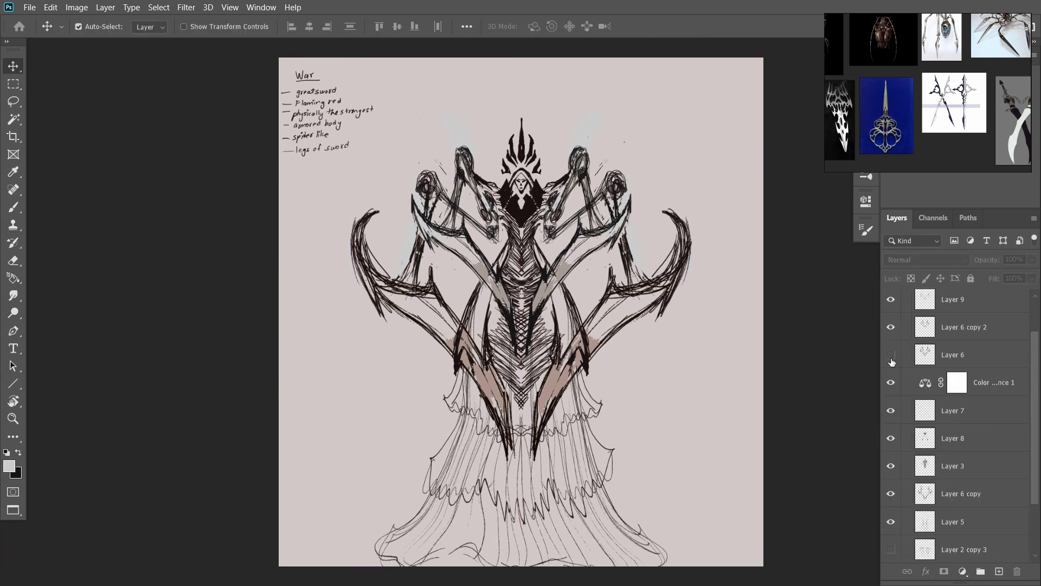
pyautogui.click(891, 372)
pyautogui.click(891, 372)
pyautogui.click(891, 372)
pyautogui.click(891, 372)
pyautogui.scroll(-1, 891, 376)
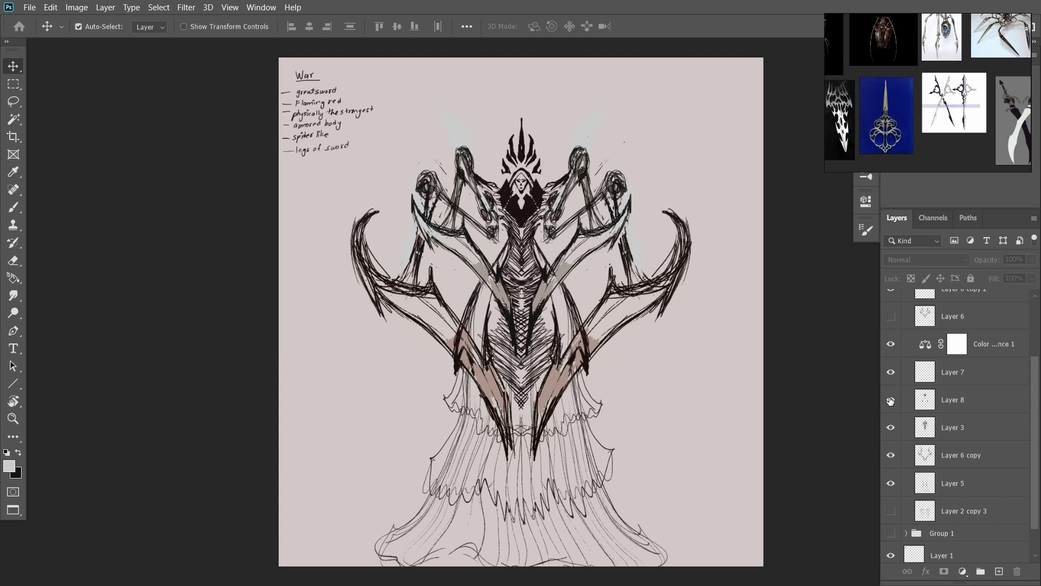
pyautogui.click(891, 399)
pyautogui.click(891, 400)
pyautogui.scroll(-1, 1038, 392)
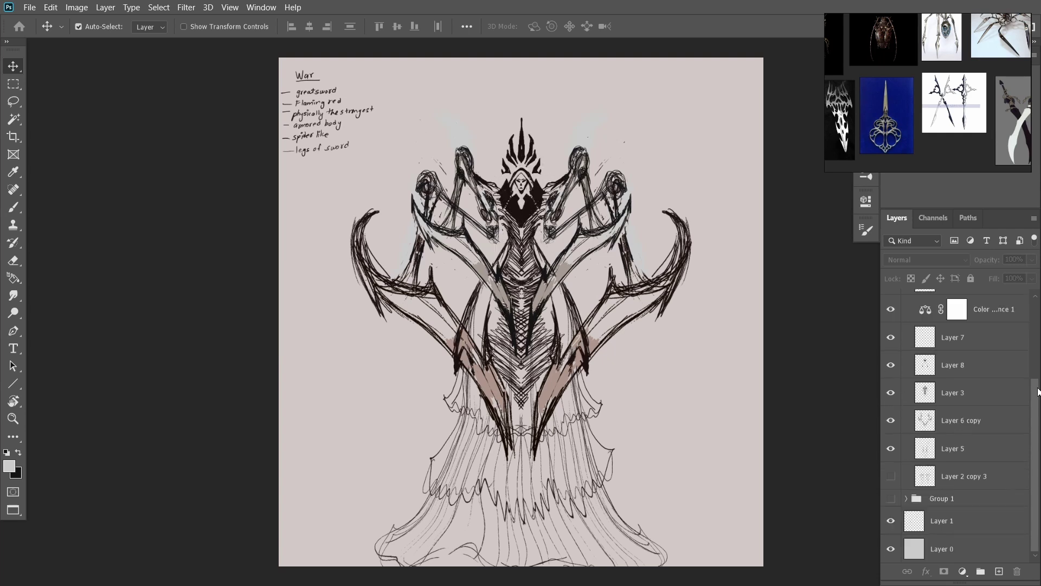
pyautogui.click(892, 476)
pyautogui.click(891, 477)
pyautogui.click(895, 476)
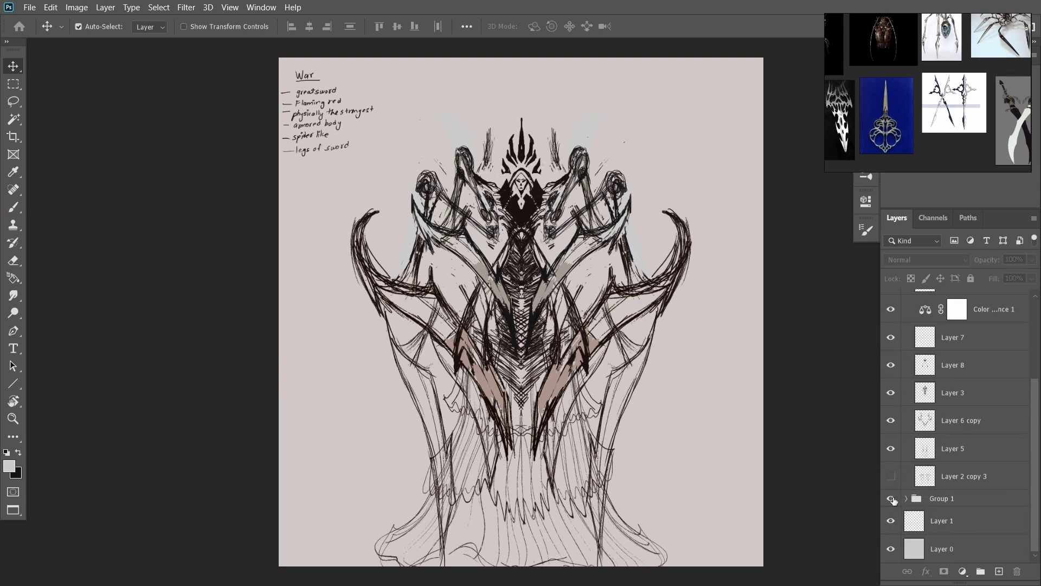
pyautogui.click(895, 476)
pyautogui.hotkey('ctrl', 'g')
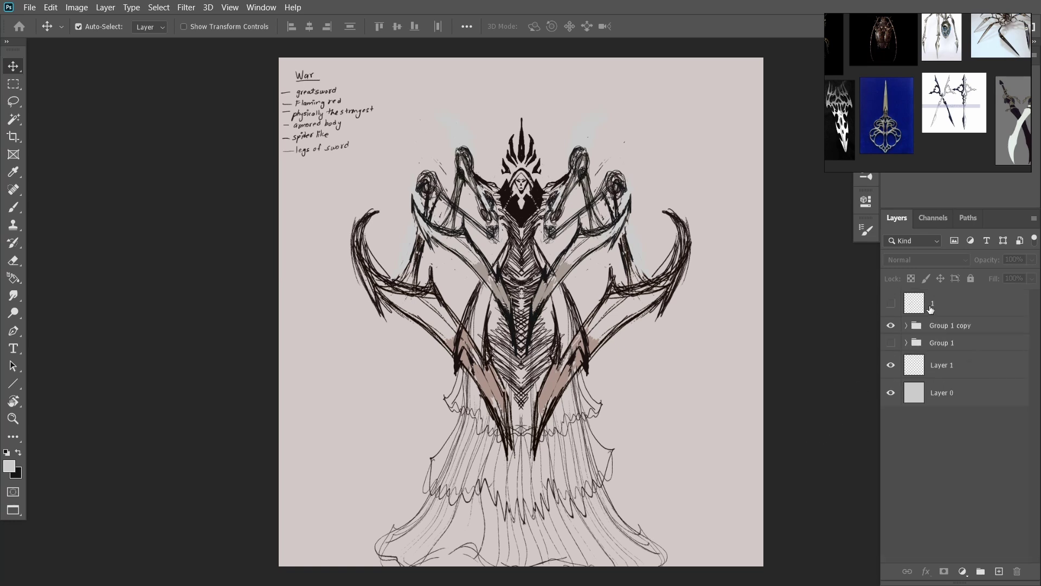
# Move the whole Group 1 copy figure up on the canvas to leave space below the robe
pyautogui.hotkey('ctrl', 't')
pyautogui.moveTo(558, 442); pyautogui.dragTo(558, 414)
pyautogui.press('Escape')
pyautogui.hotkey('ctrl', 'z')
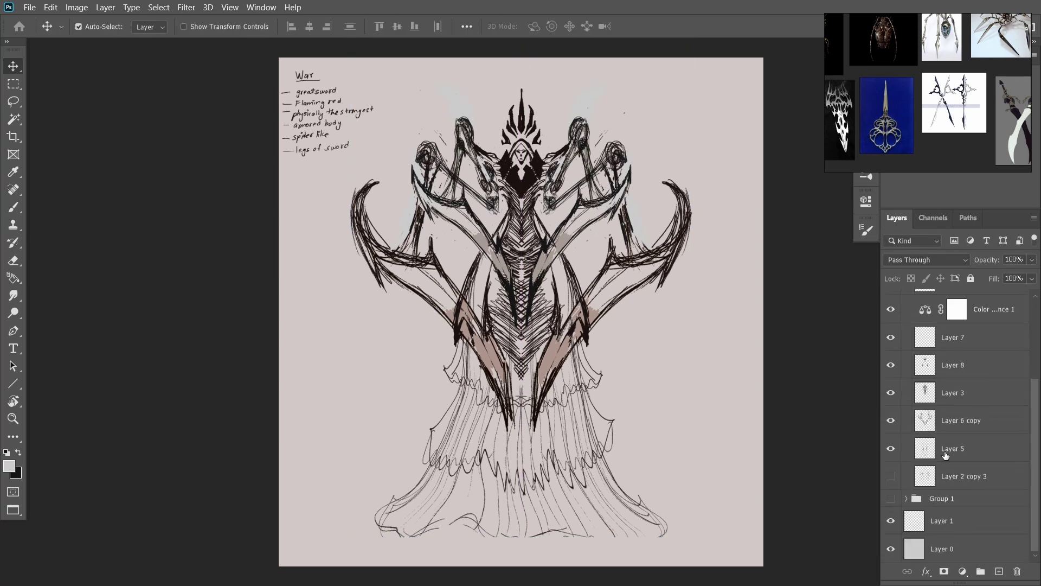
# Stretch the robe on Layer 5 downward towards the canvas's lower edge
pyautogui.click(955, 448)
pyautogui.hotkey('ctrl', 't')
pyautogui.hotkey('ctrl', '-')
pyautogui.moveTo(501, 479); pyautogui.dragTo(495, 544)
pyautogui.press('Return')
pyautogui.hotkey('ctrl', '0')
# Realign the vertical symmetry axis with the centre of the repositioned figure
pyautogui.press('b')
pyautogui.press('x')
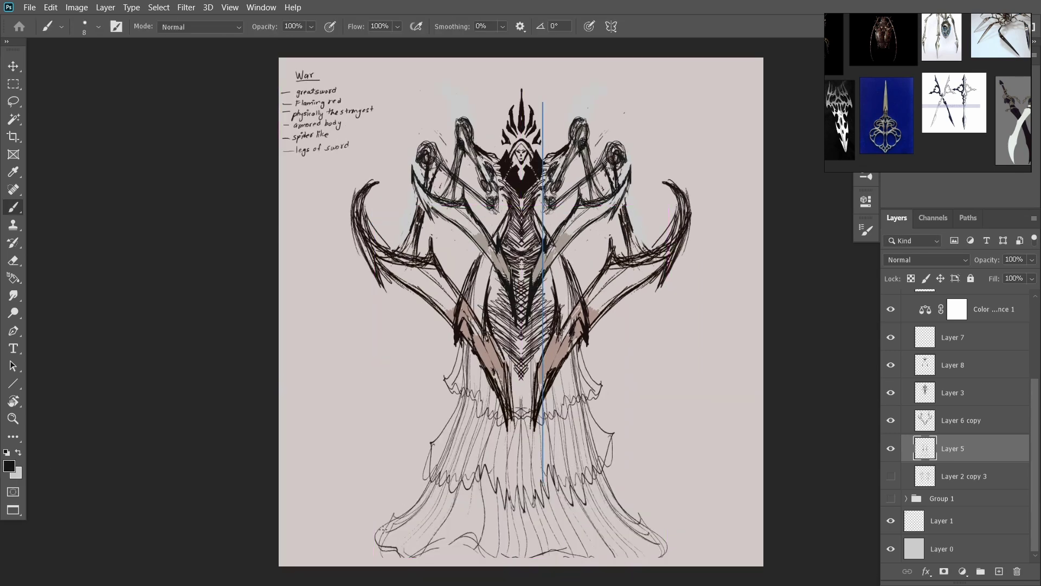
pyautogui.click(611, 28)
pyautogui.click(631, 87)
pyautogui.press('Return')
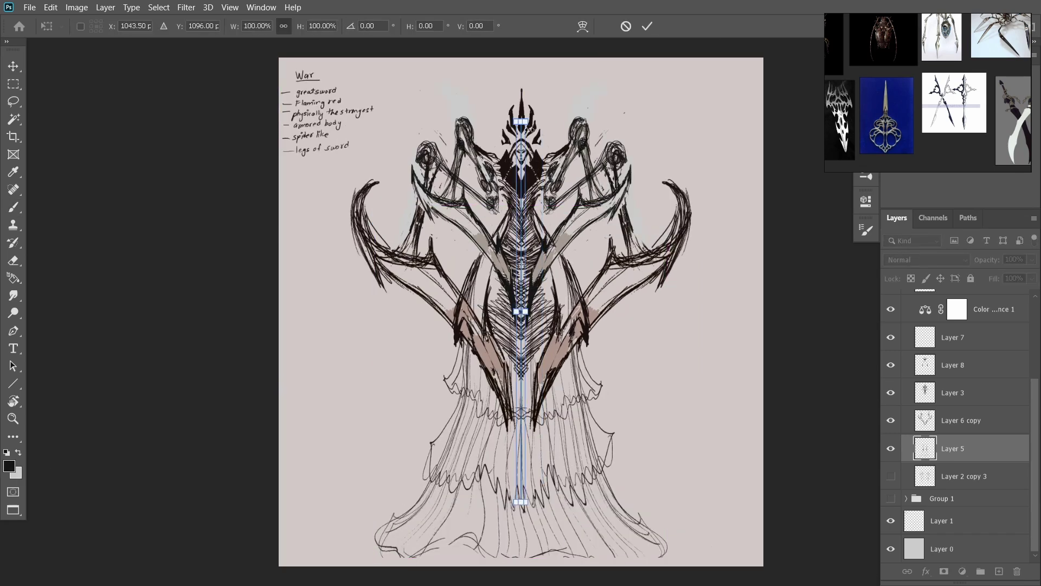
# Extend the robe's flared outer edges and lower fold lines down to the canvas's lower edge on Layer 5
pyautogui.moveTo(343, 557); pyautogui.dragTo(481, 565)
pyautogui.hotkey('ctrl', 'z')
pyautogui.moveTo(385, 564); pyautogui.dragTo(425, 532)
pyautogui.moveTo(488, 564); pyautogui.dragTo(491, 534)
# Erase the cluttered fold lines in the robe's lowest tier and redraw it with long, flaring folds and side edges
pyautogui.press('x')
pyautogui.press('e')
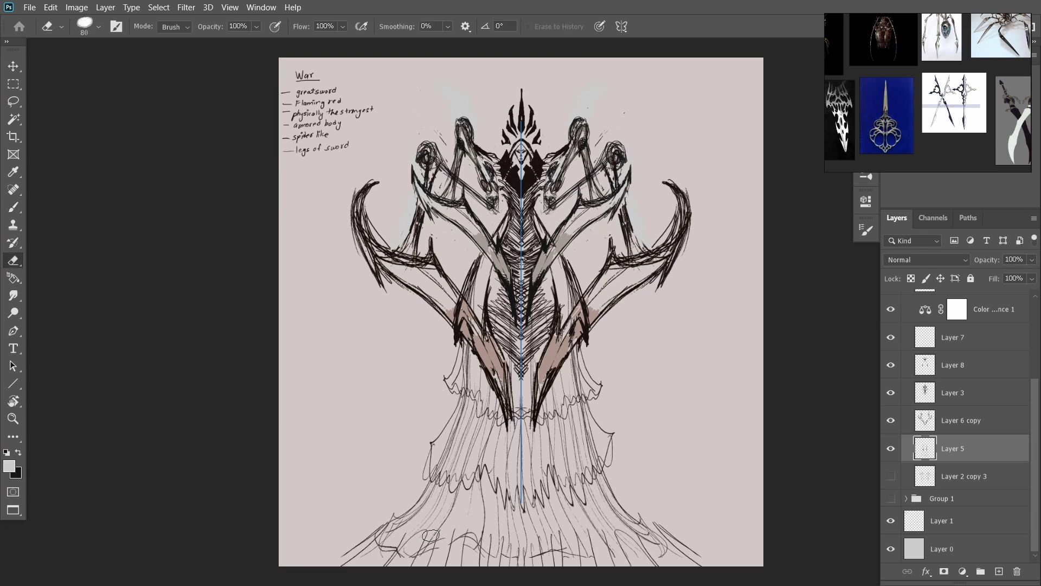
pyautogui.moveTo(391, 543)
pyautogui.mouseDown()
pyautogui.moveTo(467, 553)
pyautogui.moveTo(458, 548)
pyautogui.moveTo(505, 545)
pyautogui.mouseUp()
pyautogui.press('b')
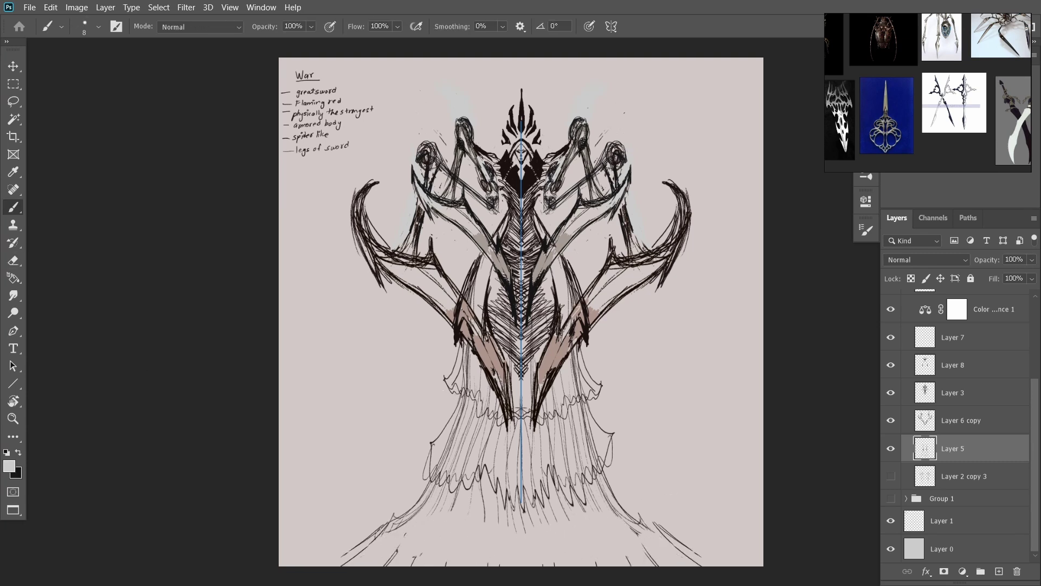
pyautogui.press('x')
pyautogui.moveTo(428, 474); pyautogui.dragTo(350, 558)
pyautogui.moveTo(420, 518); pyautogui.dragTo(409, 545)
pyautogui.moveTo(466, 502); pyautogui.dragTo(468, 570)
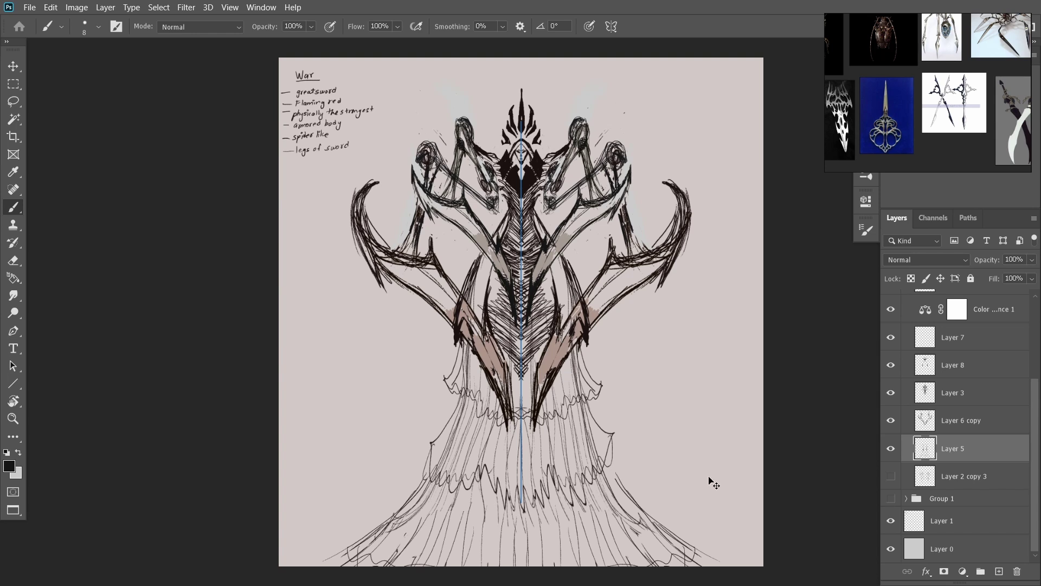
# Darken the hatching on the armored upper torso on Layer 3
pyautogui.hotkey('alt', ']')
pyautogui.hotkey('alt', ']')
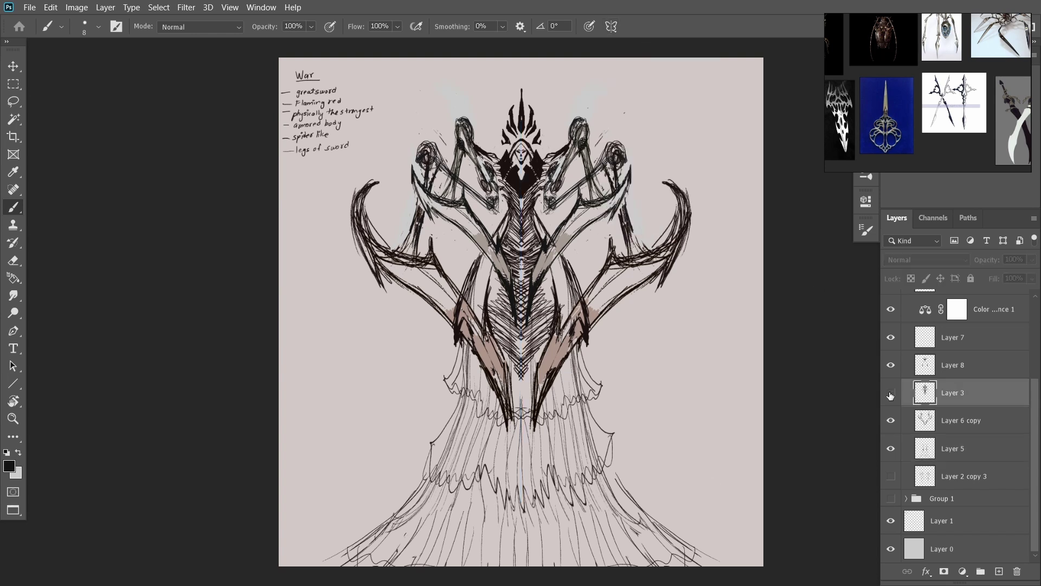
pyautogui.moveTo(545, 168)
pyautogui.mouseDown()
pyautogui.moveTo(535, 198)
pyautogui.moveTo(527, 192)
pyautogui.mouseUp()
pyautogui.hotkey('ctrl', 'z')
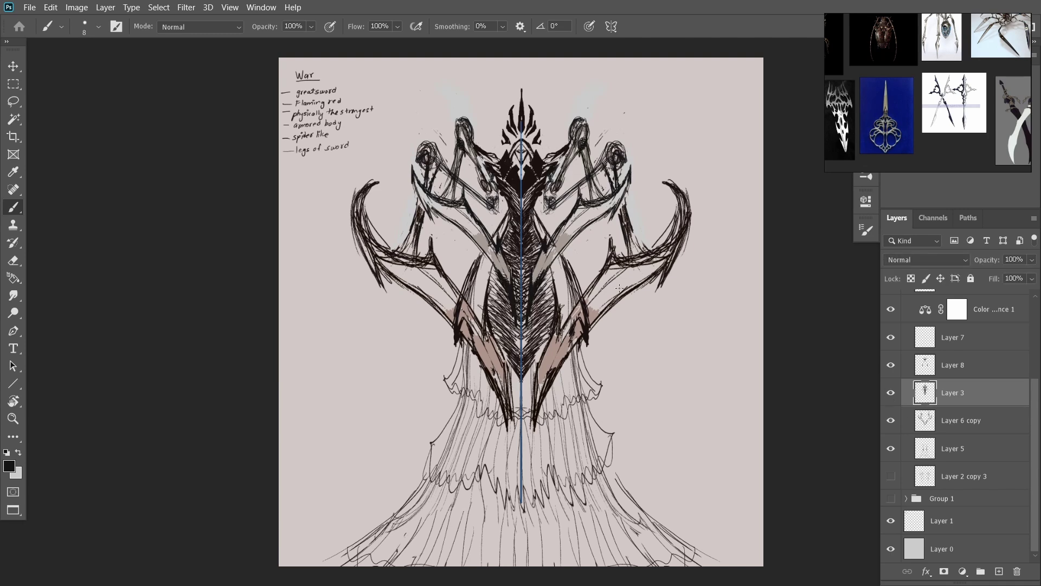
pyautogui.moveTo(529, 217); pyautogui.dragTo(525, 292)
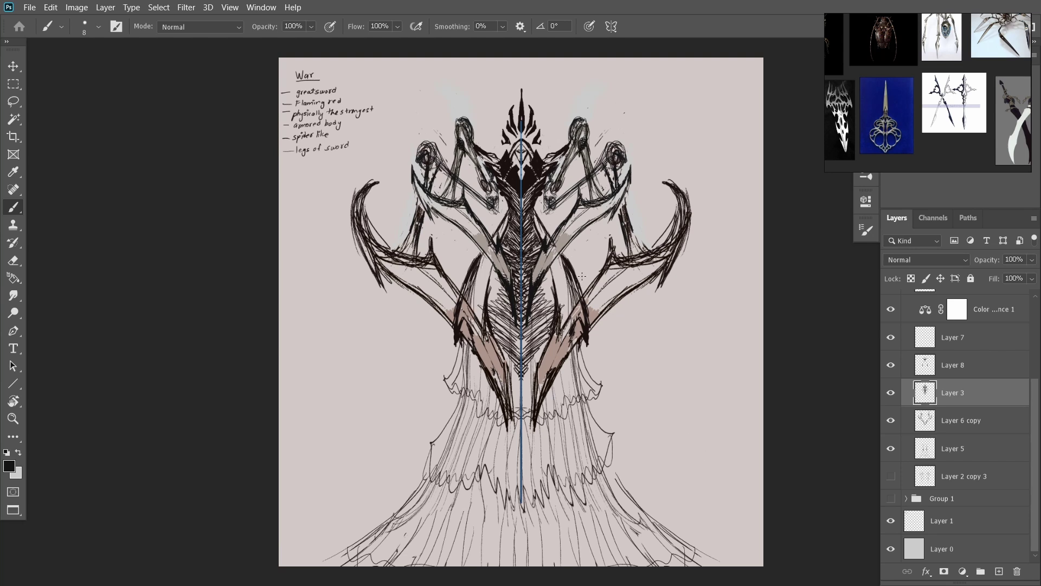
# Erase the dark strokes beside the lower limbs on Layer 8 and draw curved, hooked spikes at the hips on Layer 5
pyautogui.press('e')
pyautogui.hotkey('alt', ']')
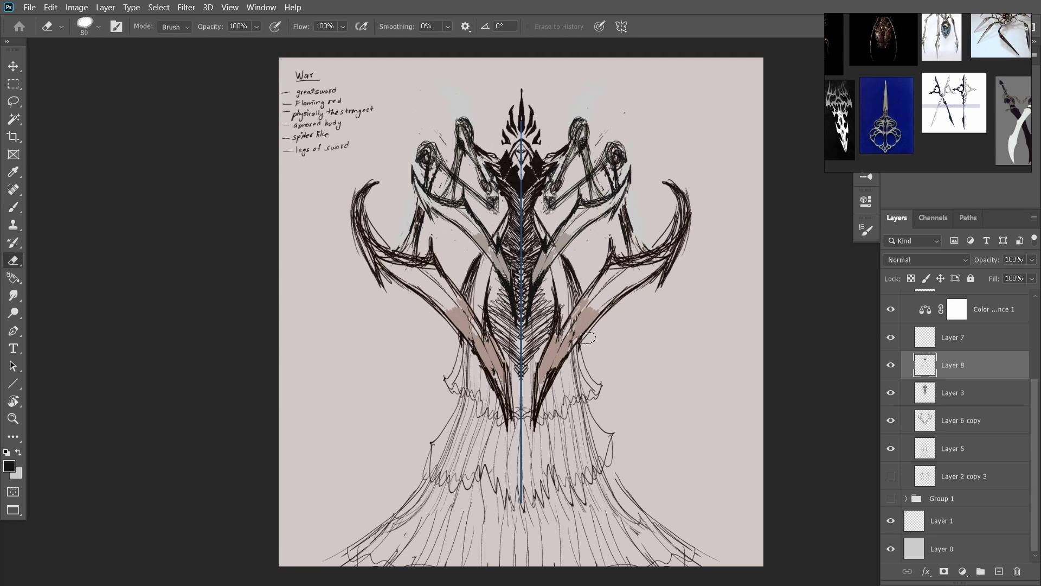
pyautogui.hotkey('alt', '[')
pyautogui.hotkey('alt', '[')
pyautogui.hotkey('alt', '[')
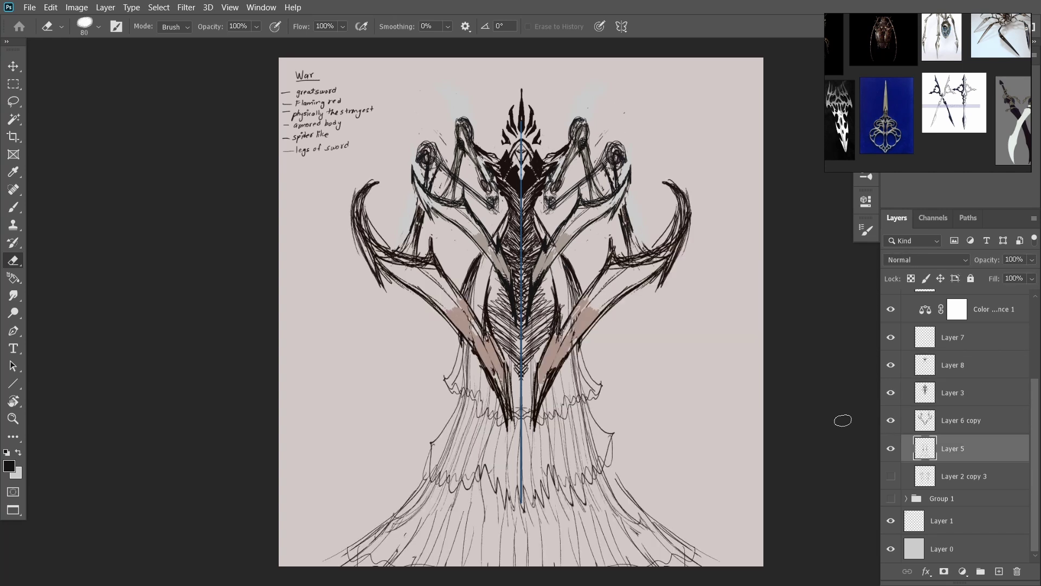
pyautogui.press('b')
pyautogui.moveTo(597, 325)
pyautogui.mouseDown()
pyautogui.moveTo(595, 355)
pyautogui.moveTo(573, 384)
pyautogui.mouseUp()
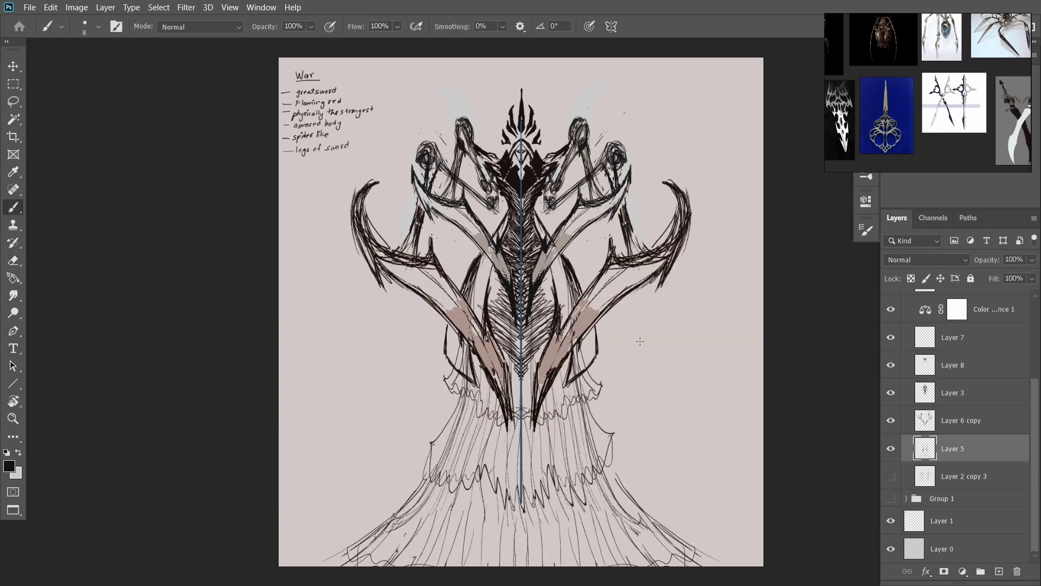
pyautogui.moveTo(548, 274); pyautogui.dragTo(564, 320)
# Paint the light background colour over the waist area between the torso and the side blades on Layer 5
pyautogui.hotkey('alt', ']')
pyautogui.hotkey('alt', ']')
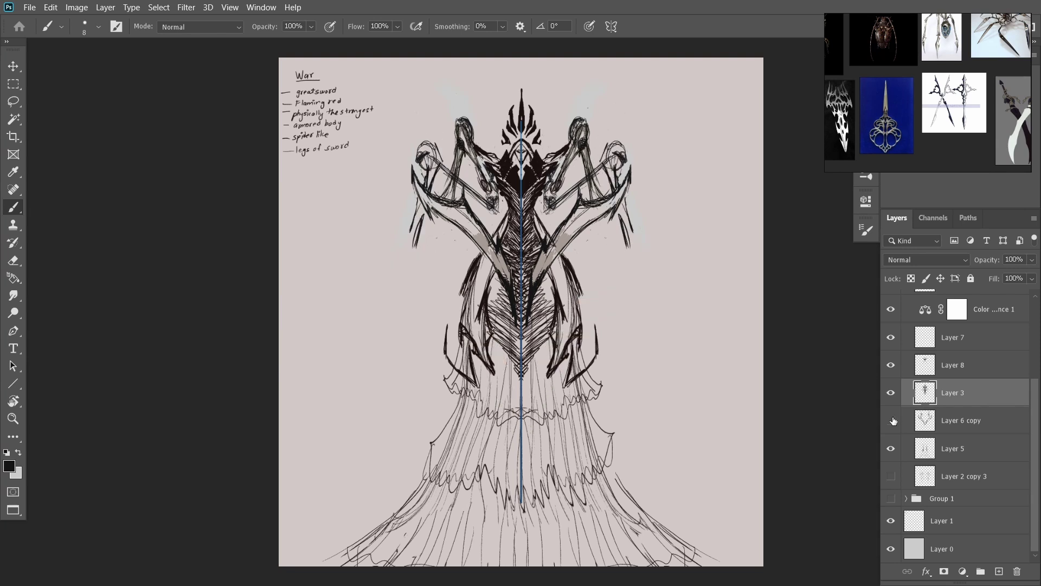
pyautogui.hotkey('alt', '[')
pyautogui.hotkey('alt', '[')
pyautogui.moveTo(564, 282)
pyautogui.mouseDown()
pyautogui.moveTo(559, 326)
pyautogui.moveTo(554, 293)
pyautogui.moveTo(548, 320)
pyautogui.moveTo(532, 283)
pyautogui.mouseUp()
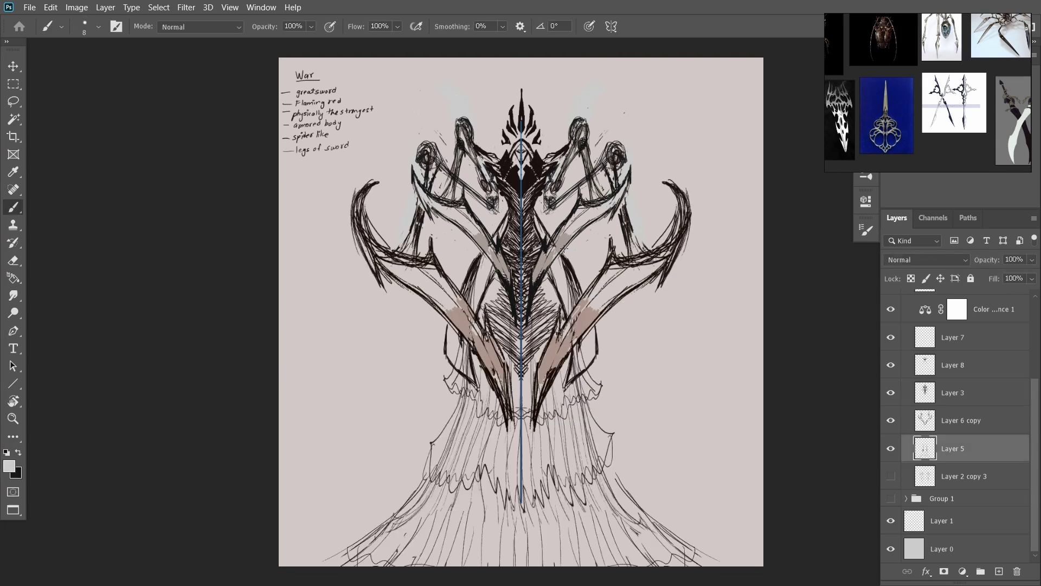
pyautogui.hotkey('alt', ']')
pyautogui.hotkey('alt', ']')
pyautogui.hotkey('alt', ']')
pyautogui.hotkey('alt', ']')
pyautogui.hotkey('alt', ']')
pyautogui.hotkey('alt', ']')
pyautogui.hotkey('alt', ']')
pyautogui.hotkey('alt', ']')
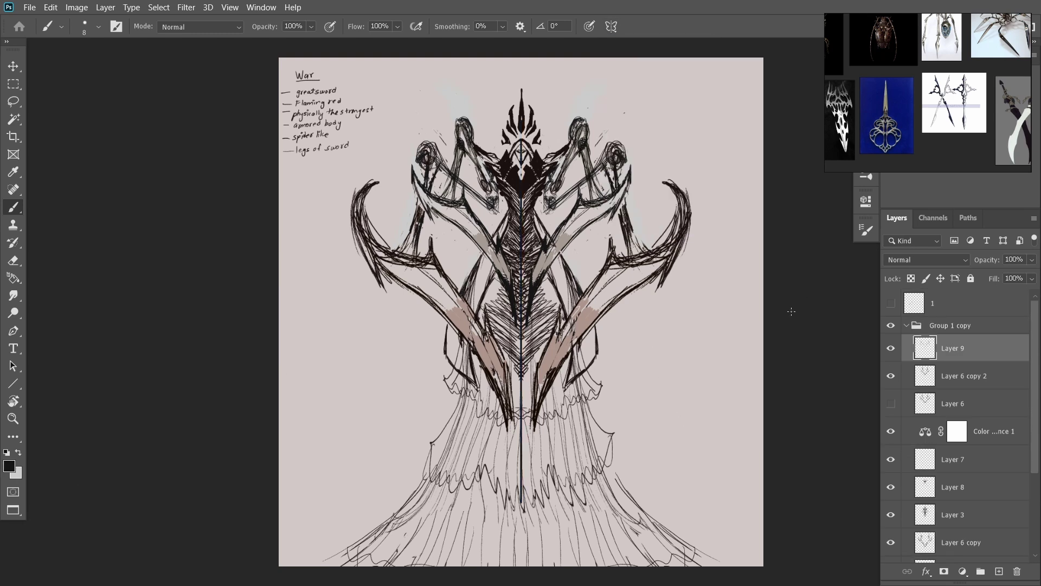
pyautogui.scroll(-5, 892, 418)
pyautogui.scroll(3, 888, 397)
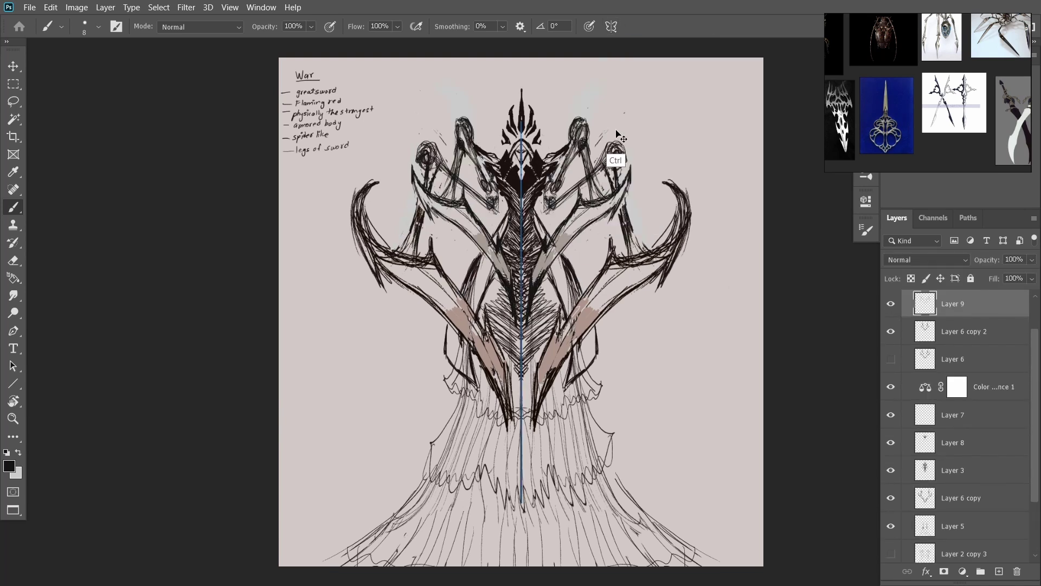
# Turn off the brush symmetry and clear the dark centre line from the face and chest on Layer 3
pyautogui.click(611, 26)
pyautogui.click(632, 42)
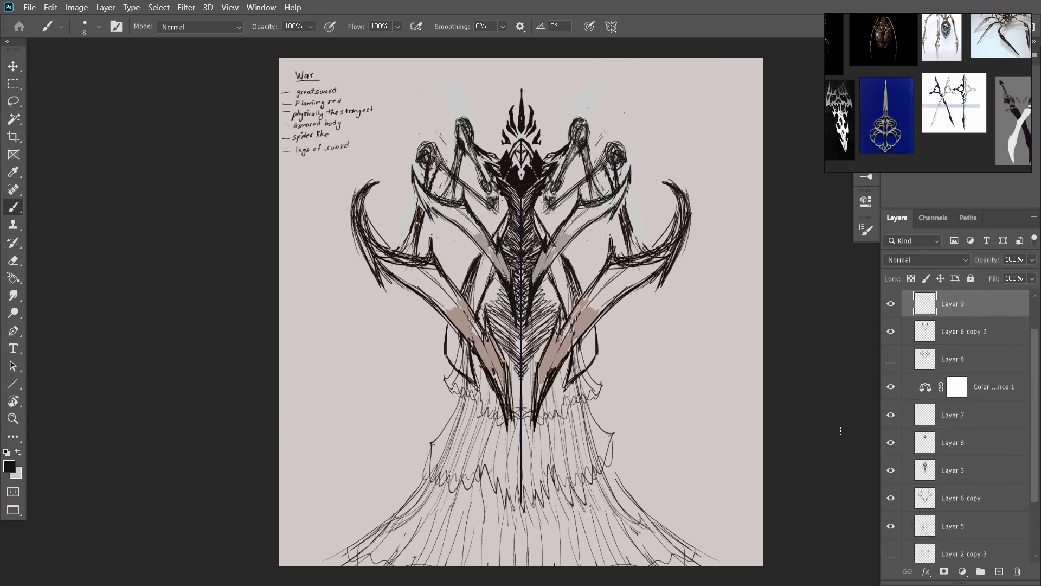
pyautogui.click(954, 469)
pyautogui.scroll(6, 521, 147)
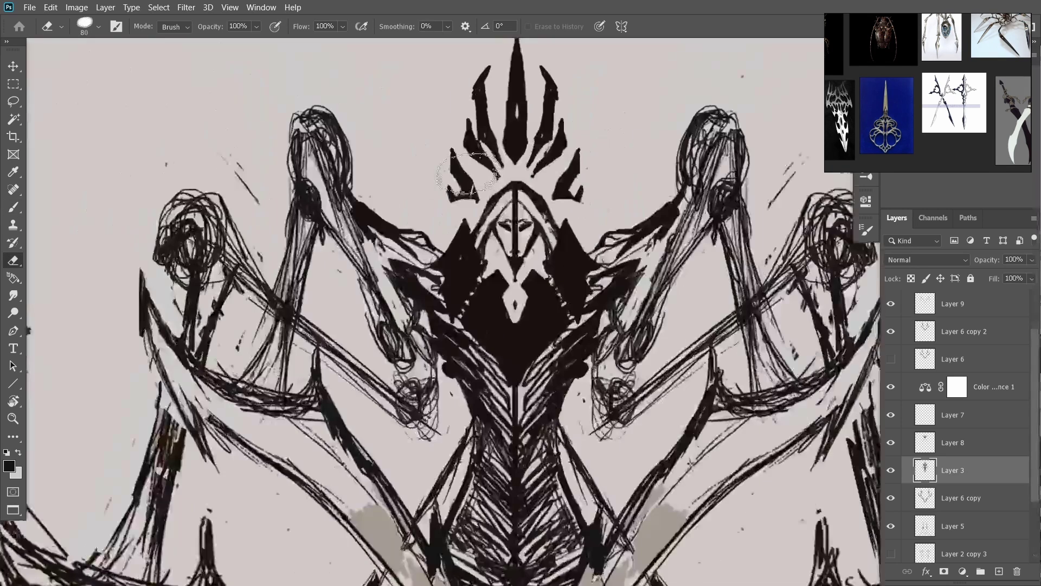
pyautogui.press('x')
pyautogui.moveTo(542, 208); pyautogui.dragTo(542, 352)
pyautogui.scroll(-6, 549, 415)
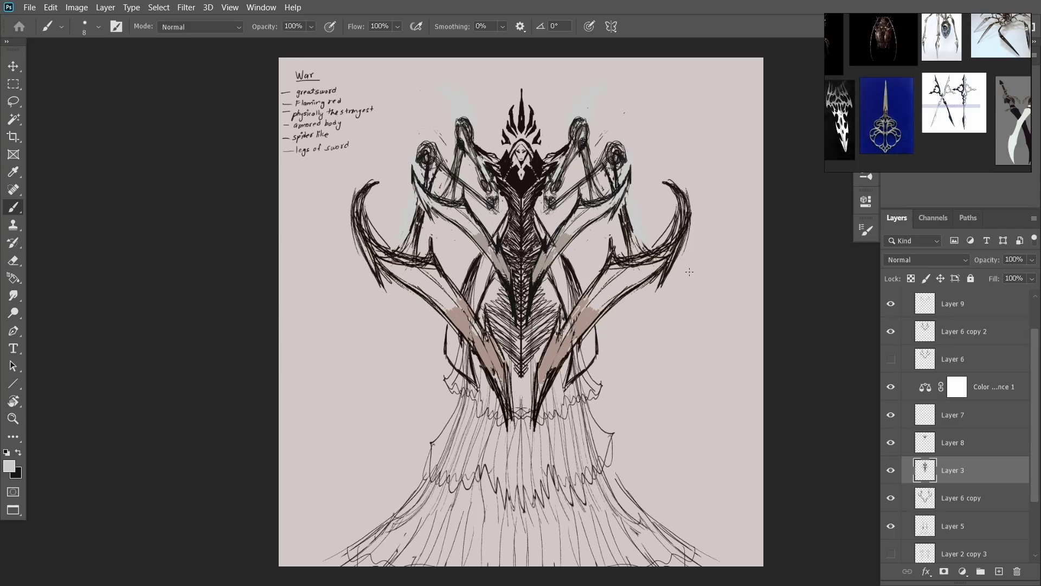